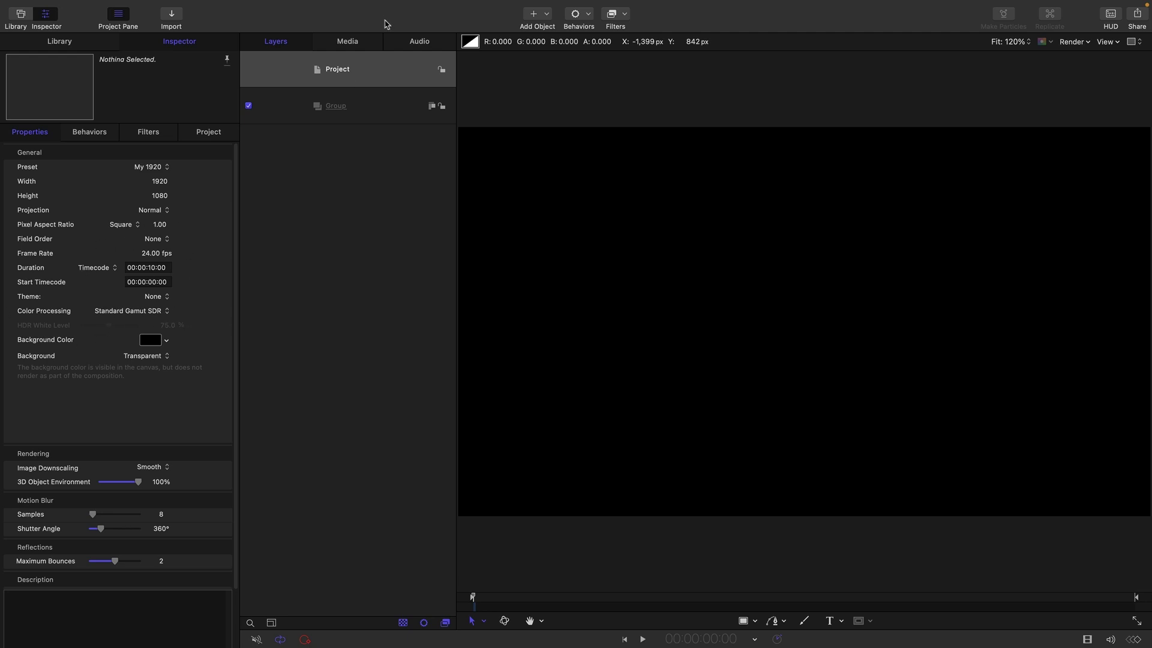
Step: Import all six PNGs from Comp Assets, including Very Stormy Sky.png
click(365, 112)
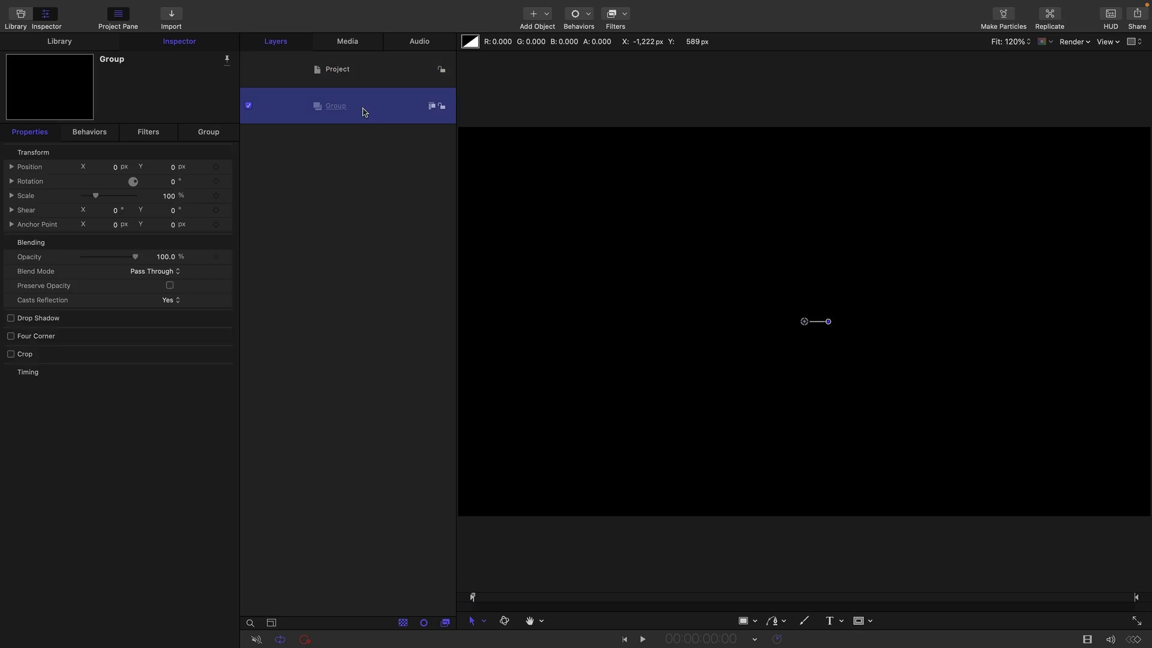
click(173, 17)
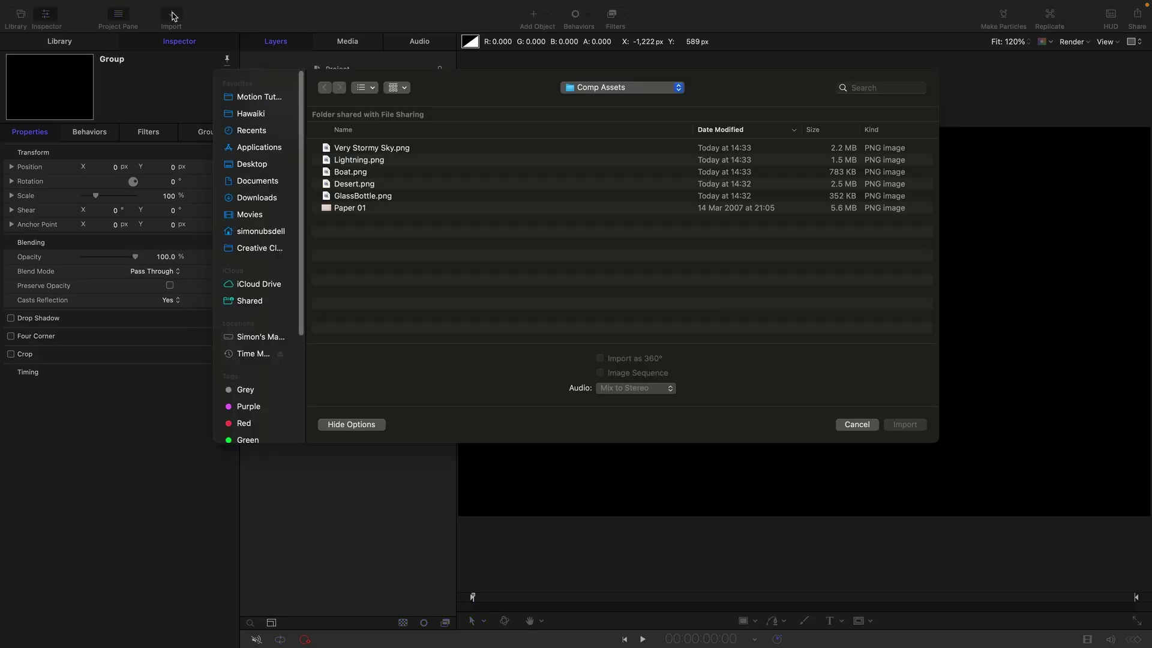
click(389, 147)
shift+click(370, 209)
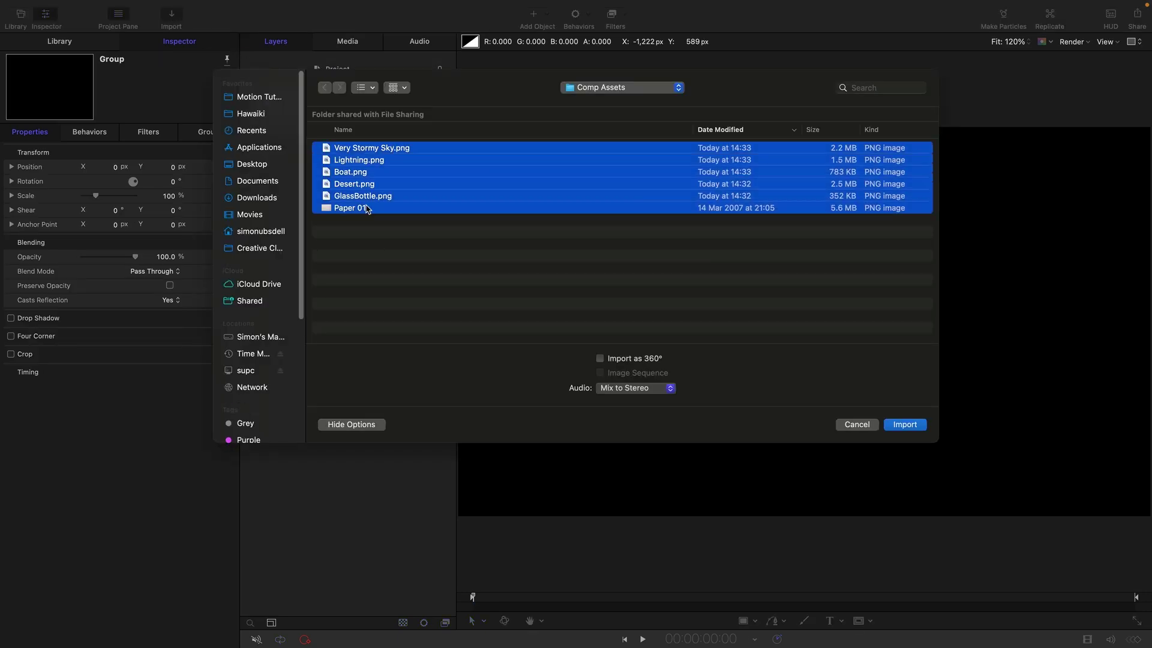
click(910, 426)
Step: Move Paper 01 into its own top-level group named Paper
click(345, 460)
click(282, 142)
drag(282, 142, 294, 81)
double_click(335, 105)
text(Paper)
key(Return)
Step: Group the GlassBottle layer and name the group Bottle
click(278, 215)
key(super+shift+g)
text(Bottle)
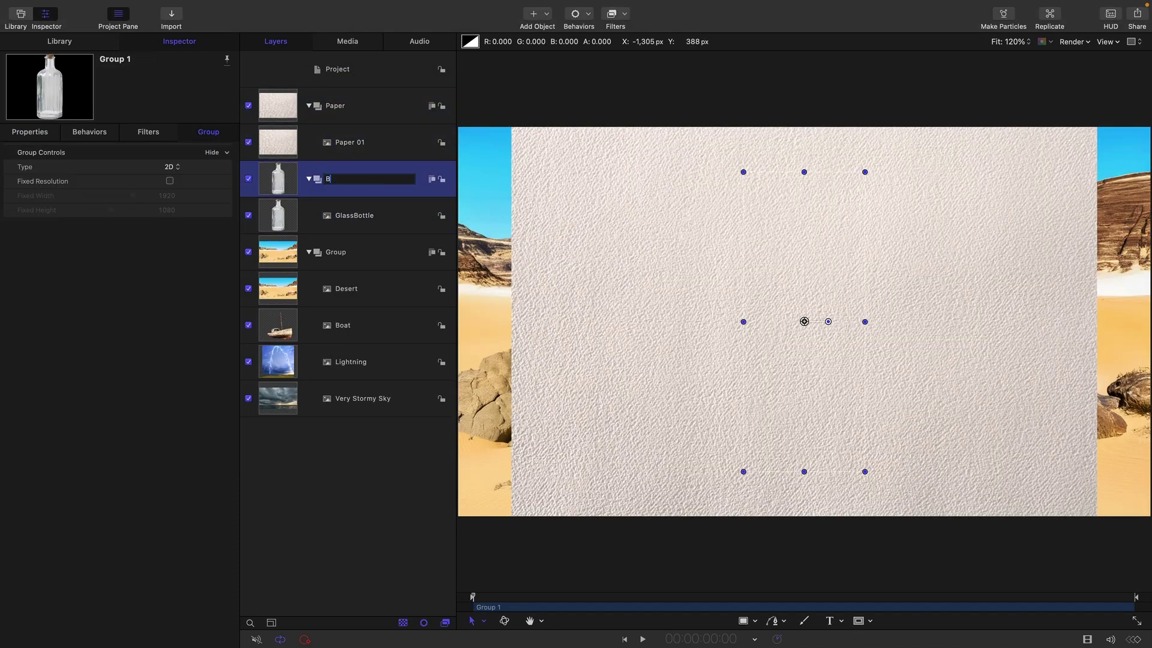
key(Return)
Step: Group the Desert layer, move the group to the top and name it Desert
right_click(282, 287)
click(306, 363)
drag(282, 288, 290, 86)
double_click(335, 106)
text(Desert)
key(Return)
Step: Group the Boat layer as Boat and move it to the top
click(282, 362)
key(super+shift+g)
text(Boat)
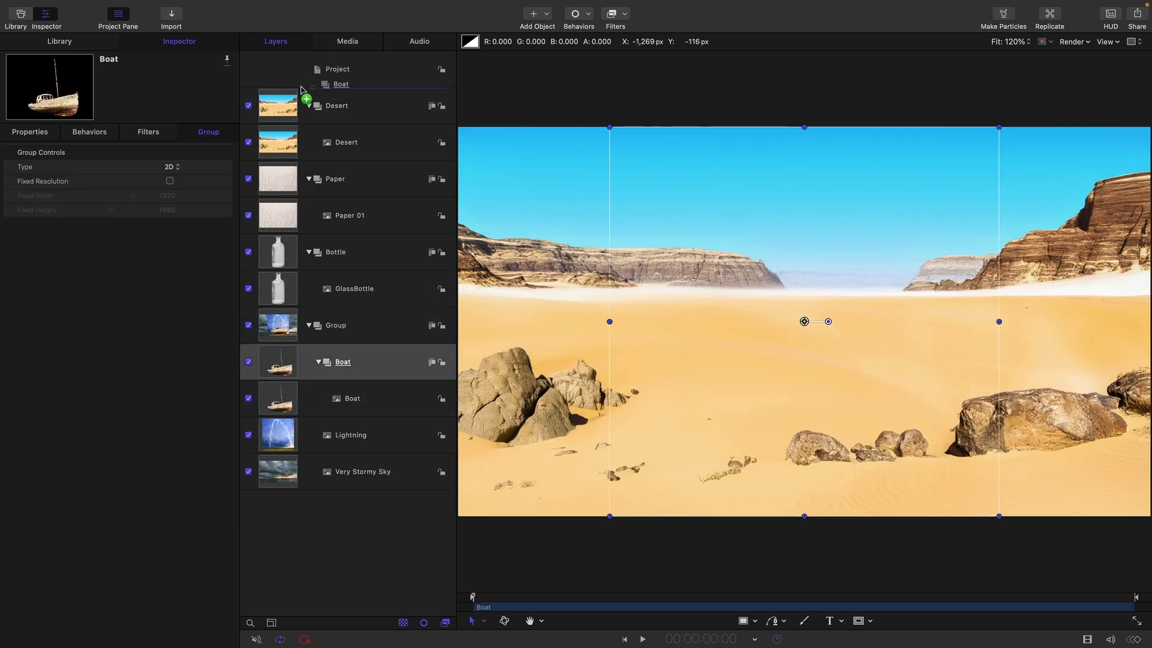
key(Return)
drag(282, 362, 290, 86)
Step: Group the Lightning layer as Lightning above Group, then begin renaming the remaining group
click(282, 435)
key(super+shift+g)
text(Lightning)
key(Return)
drag(282, 435, 282, 384)
double_click(336, 471)
Step: Name the last group Sky, then drag all six groups into a new Object > New Group parent
text(Sky)
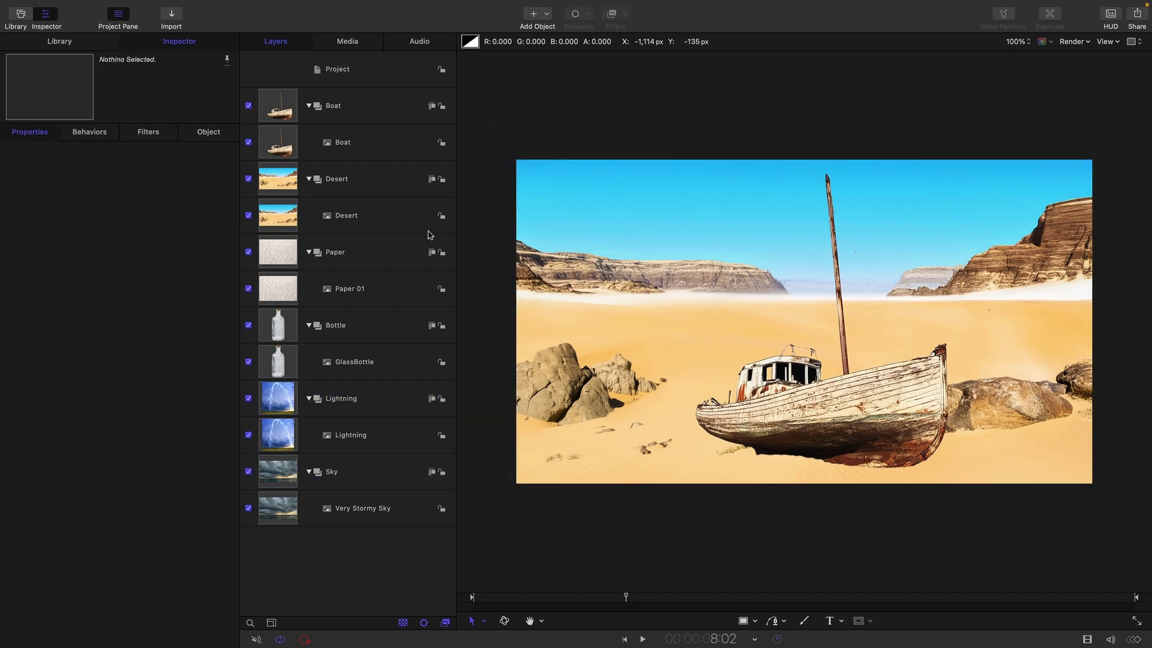
click(378, 71)
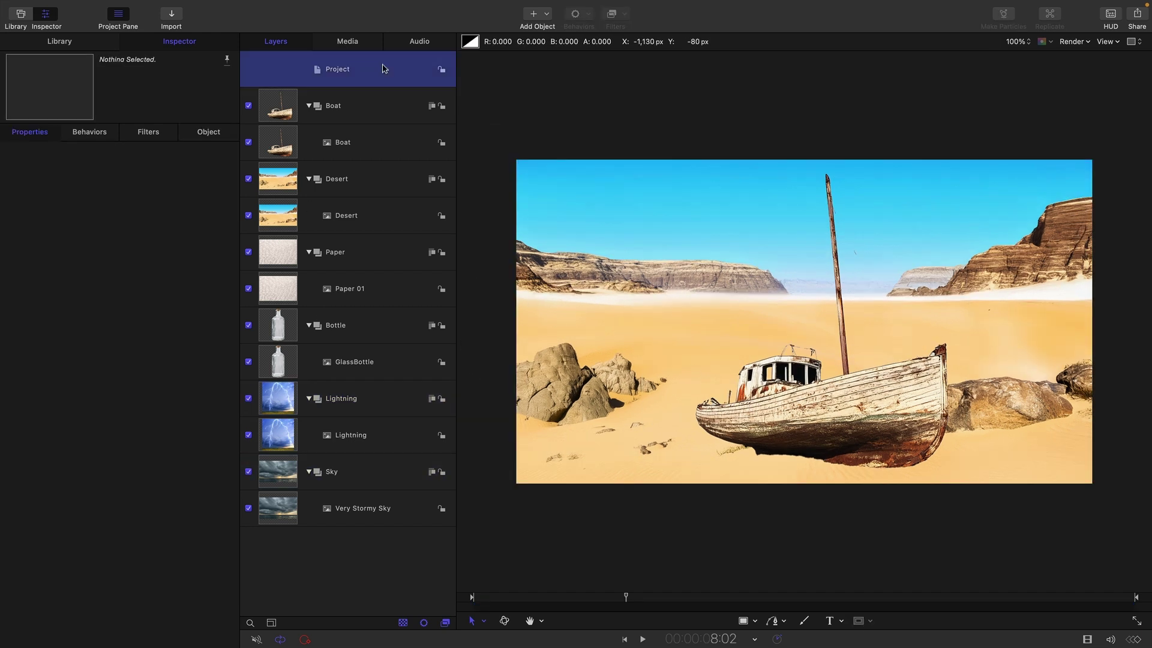
click(166, 7)
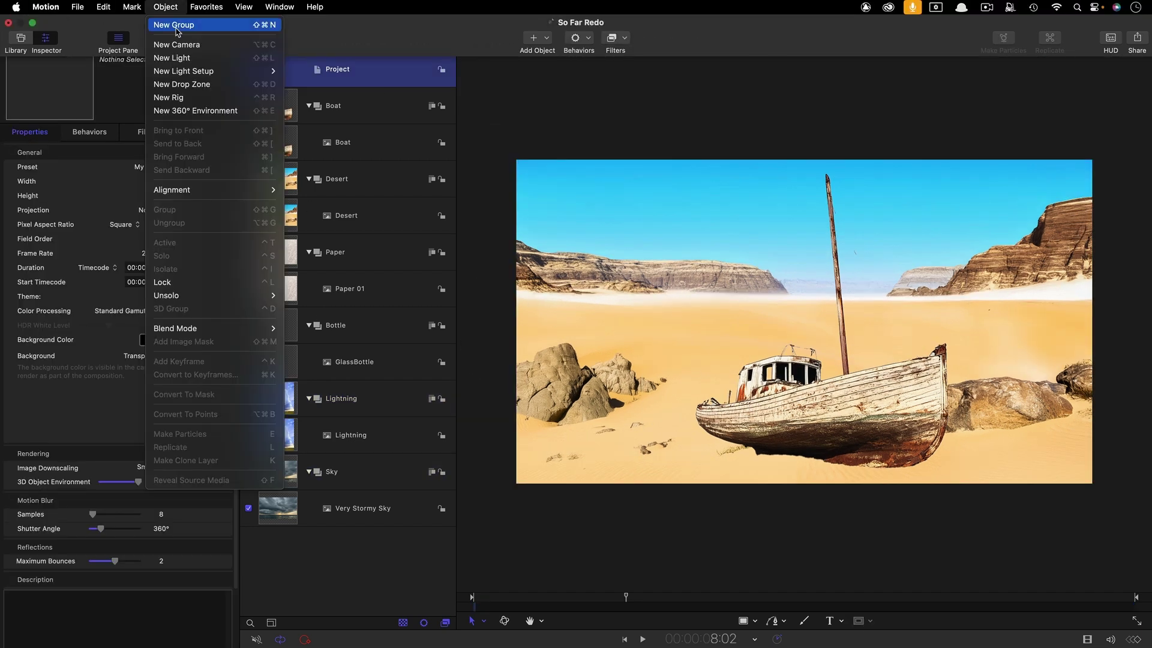
click(174, 25)
drag(383, 607, 315, 108)
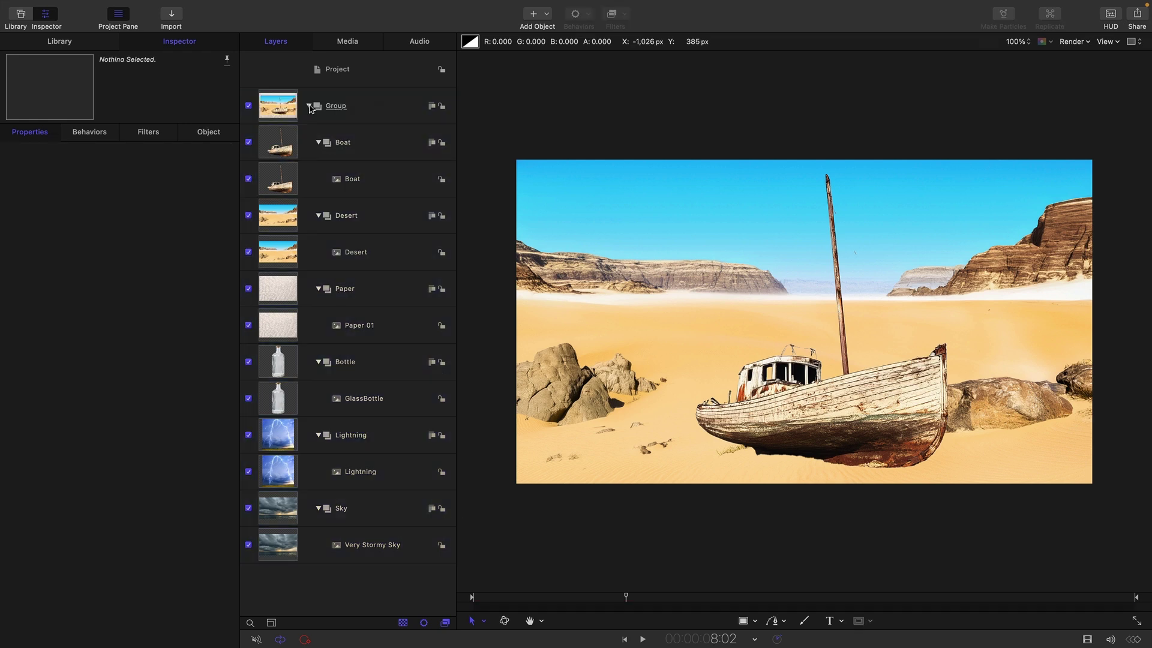
click(309, 107)
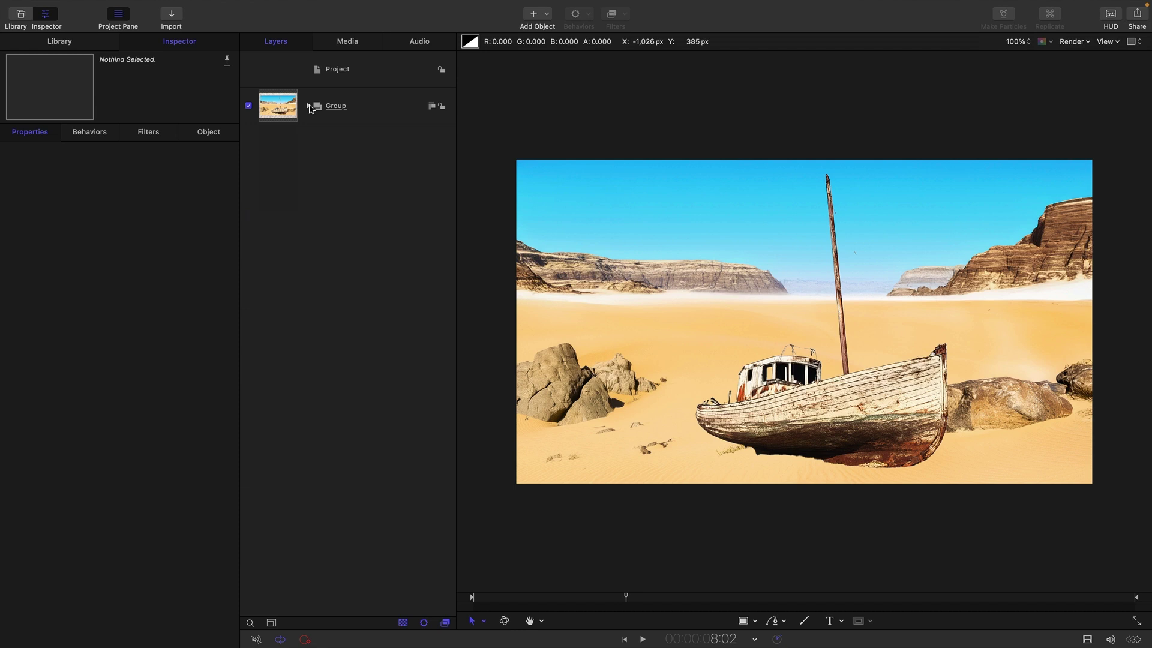
click(309, 106)
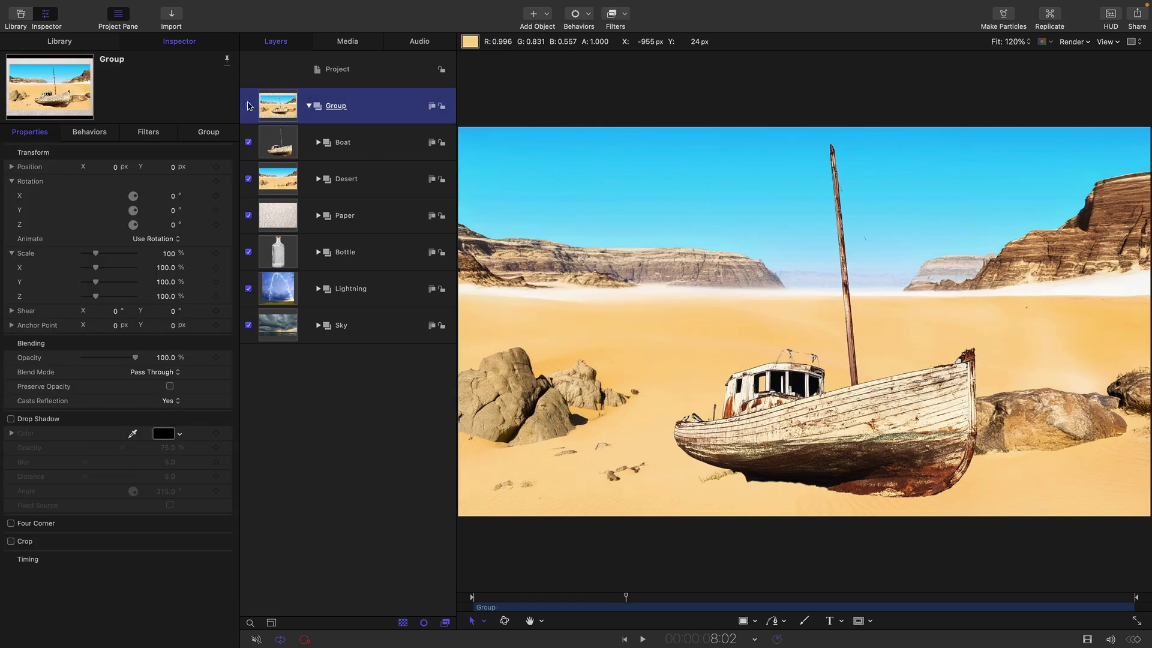
Step: Hide the Paper, Bottle, Lightning and Sky groups
click(279, 139)
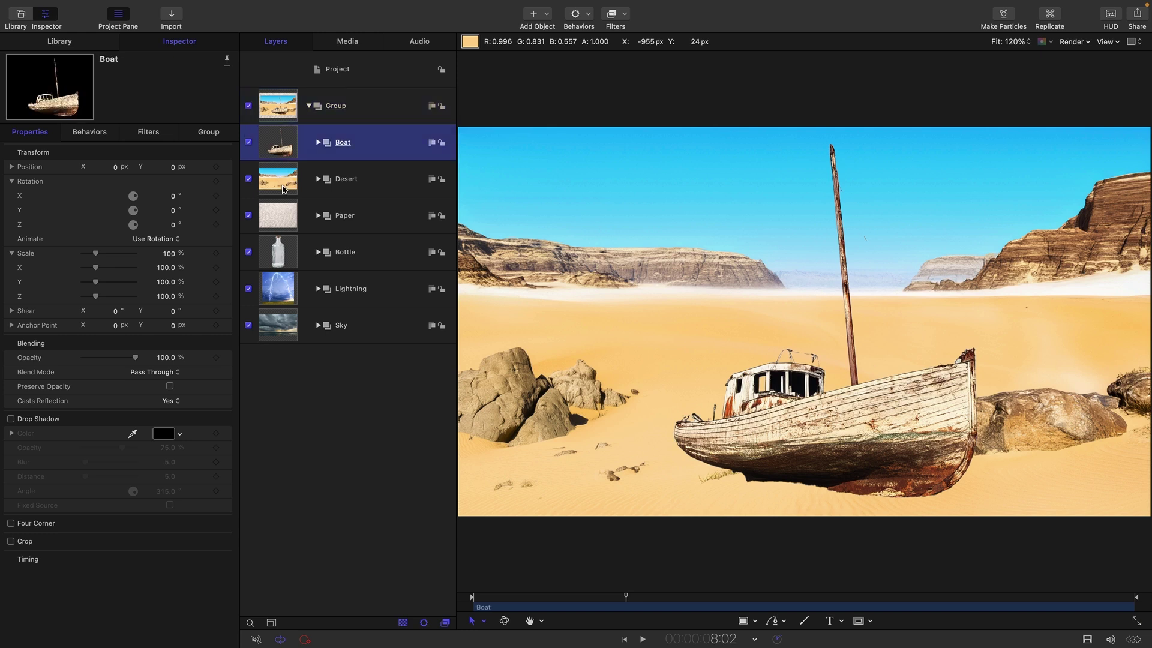
click(278, 179)
drag(332, 414, 259, 218)
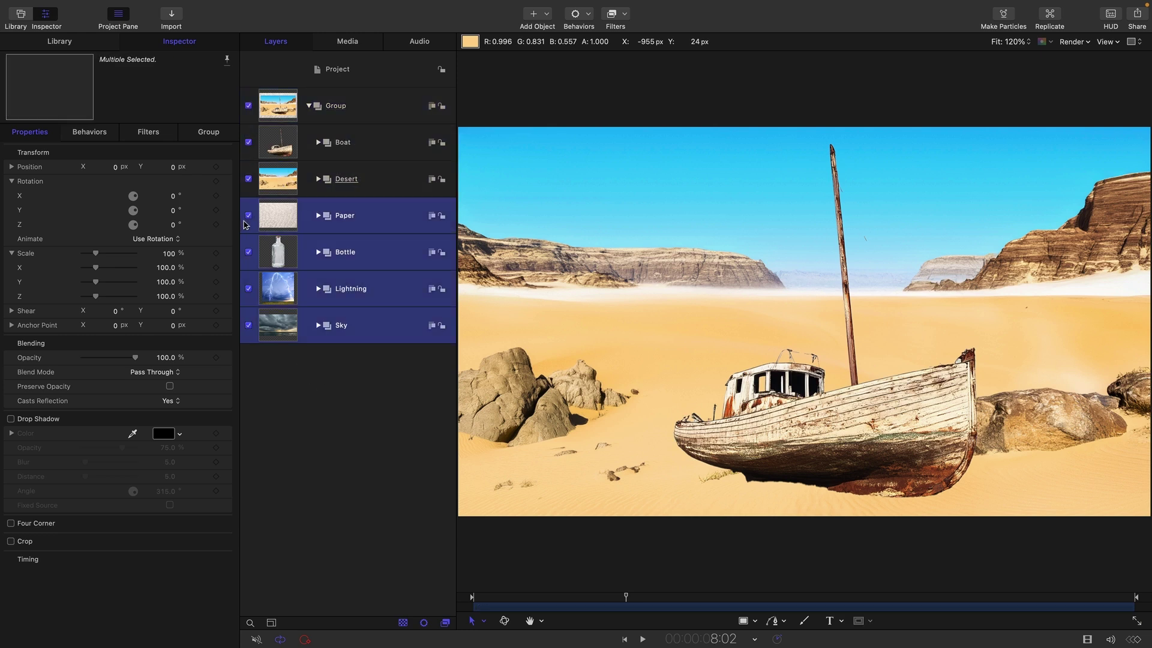
click(248, 215)
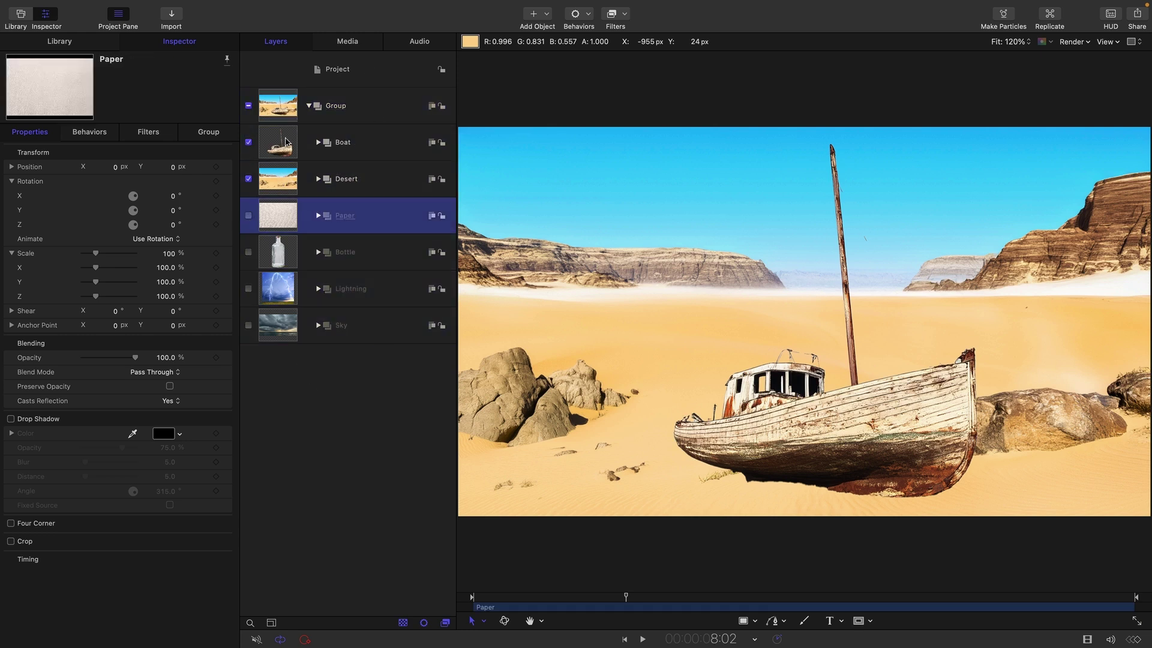
Step: Scale the Boat image to 25%, move it left toward the horizon and tilt it 13.8°
click(323, 146)
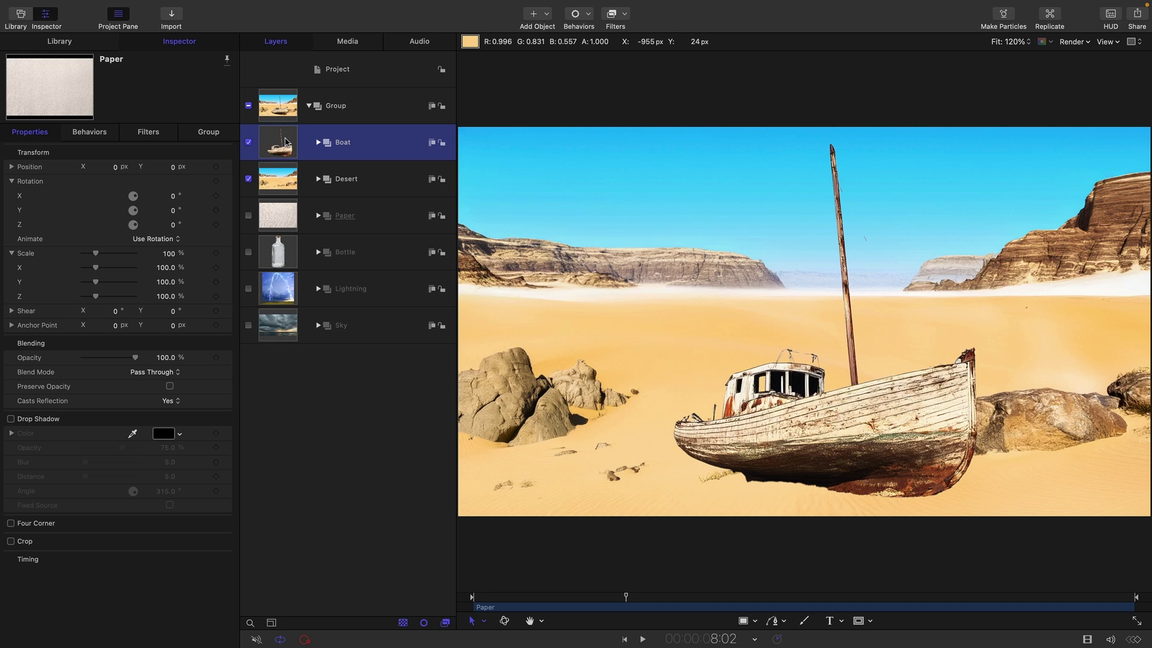
click(319, 142)
click(318, 179)
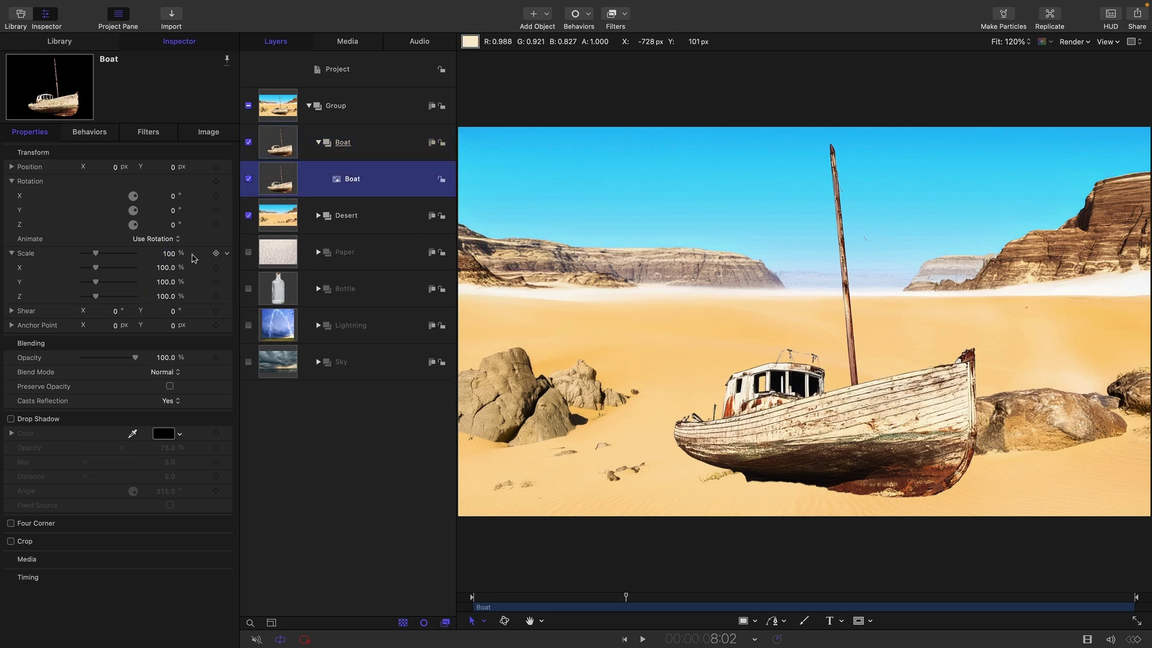
click(173, 257)
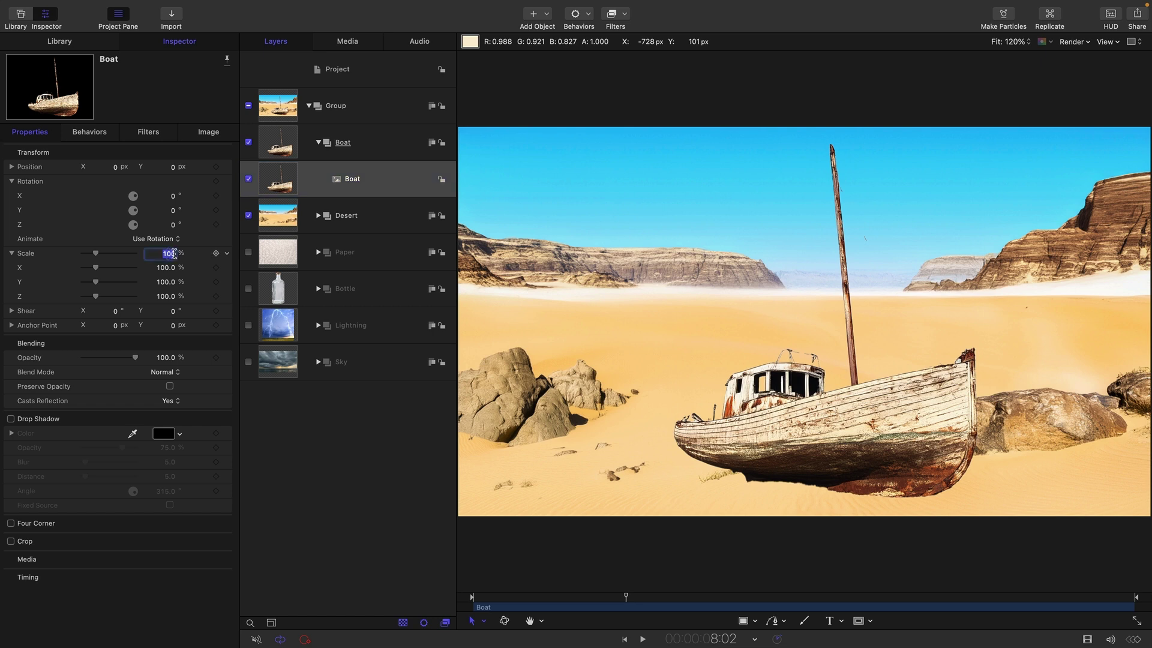
text(25)
key(Return)
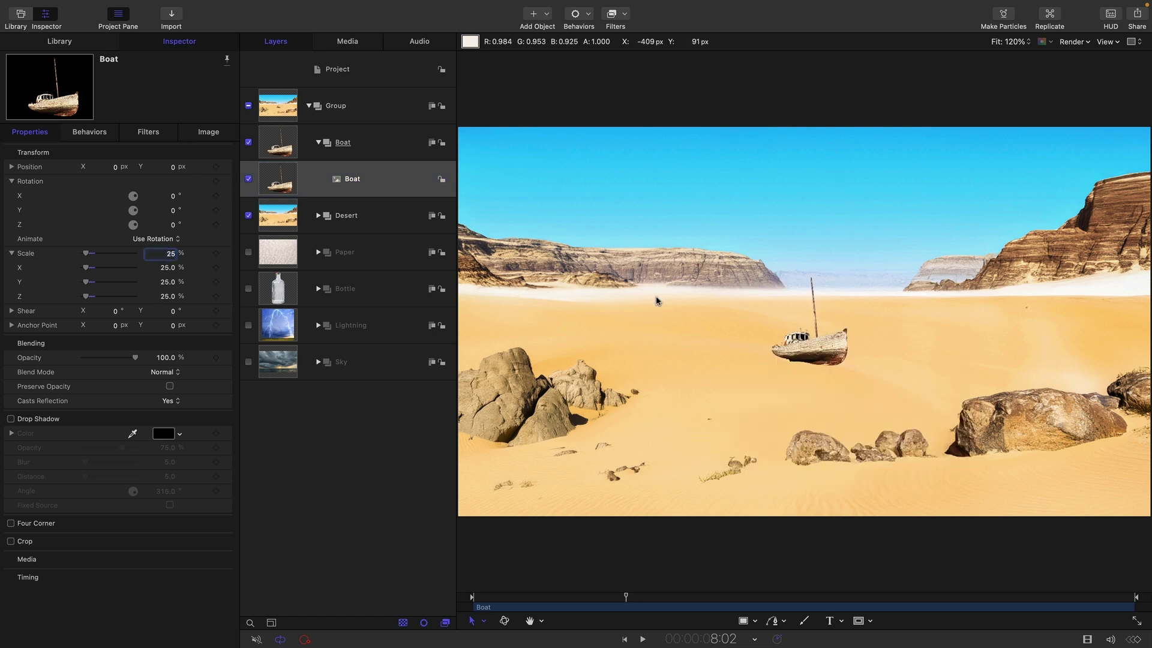
drag(825, 349, 722, 310)
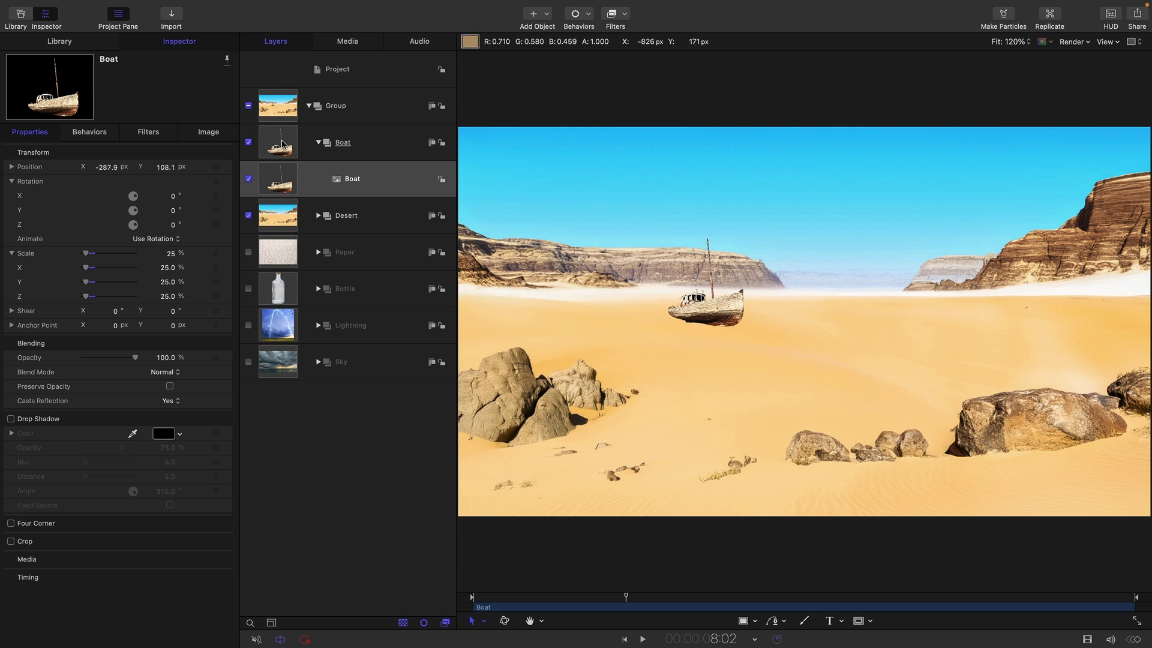
drag(173, 225, 172, 225)
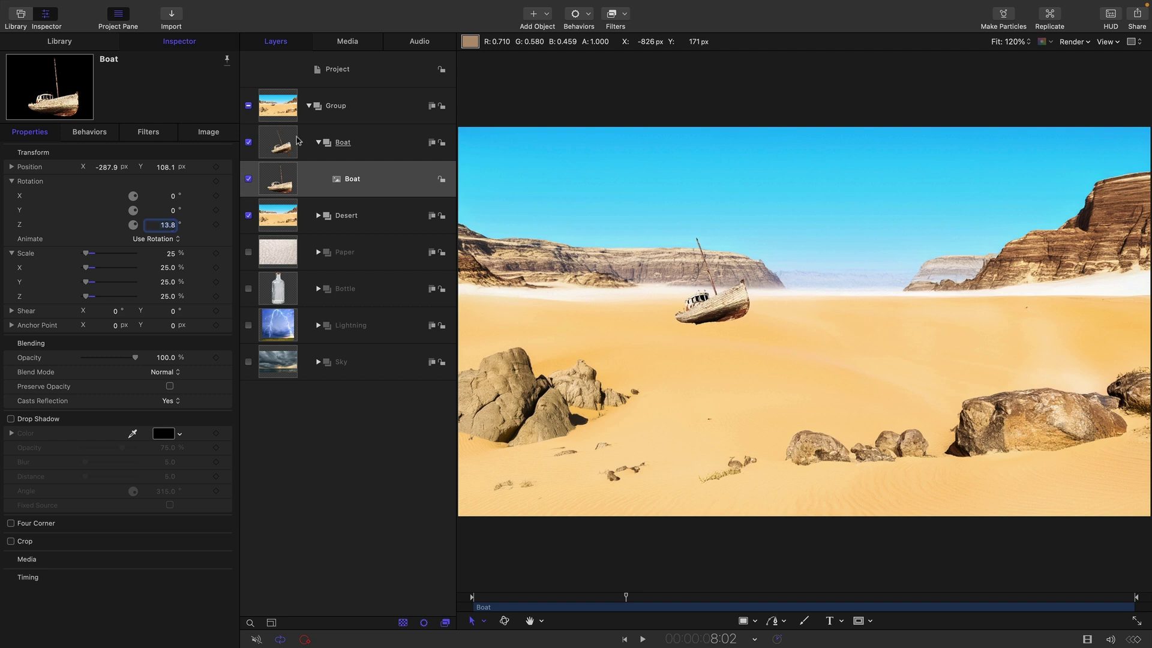
Step: Draw a rectangle mask over the boat's lower hull, invert it and set feather to -10.2
click(274, 146)
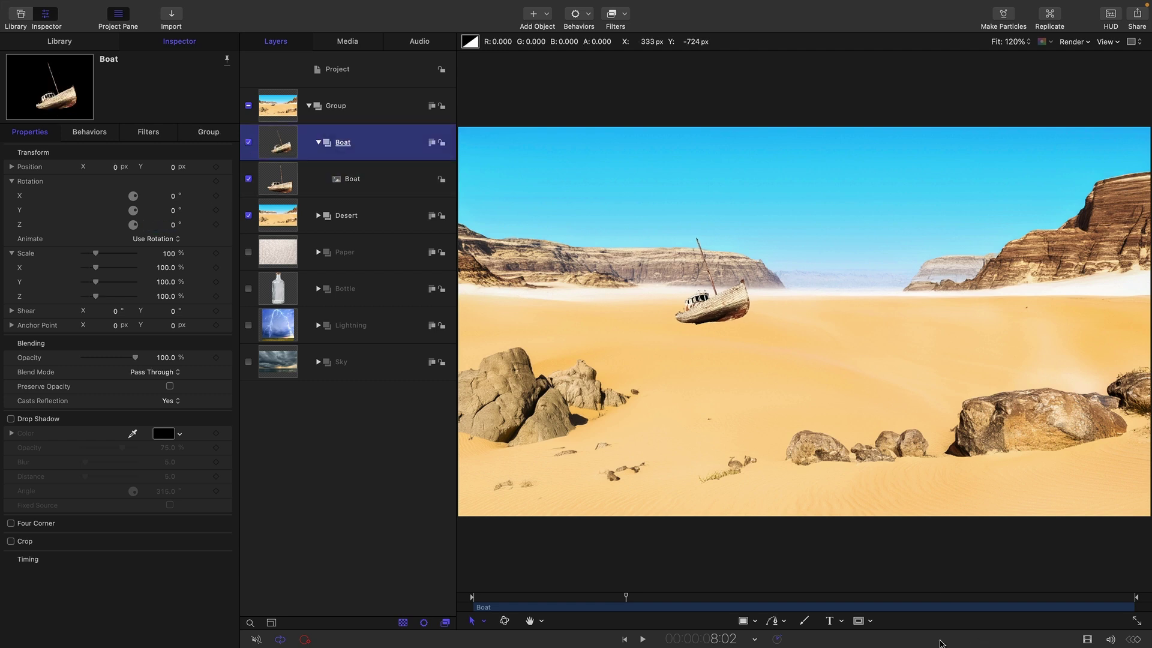
click(860, 625)
click(885, 529)
drag(647, 314, 772, 353)
click(210, 135)
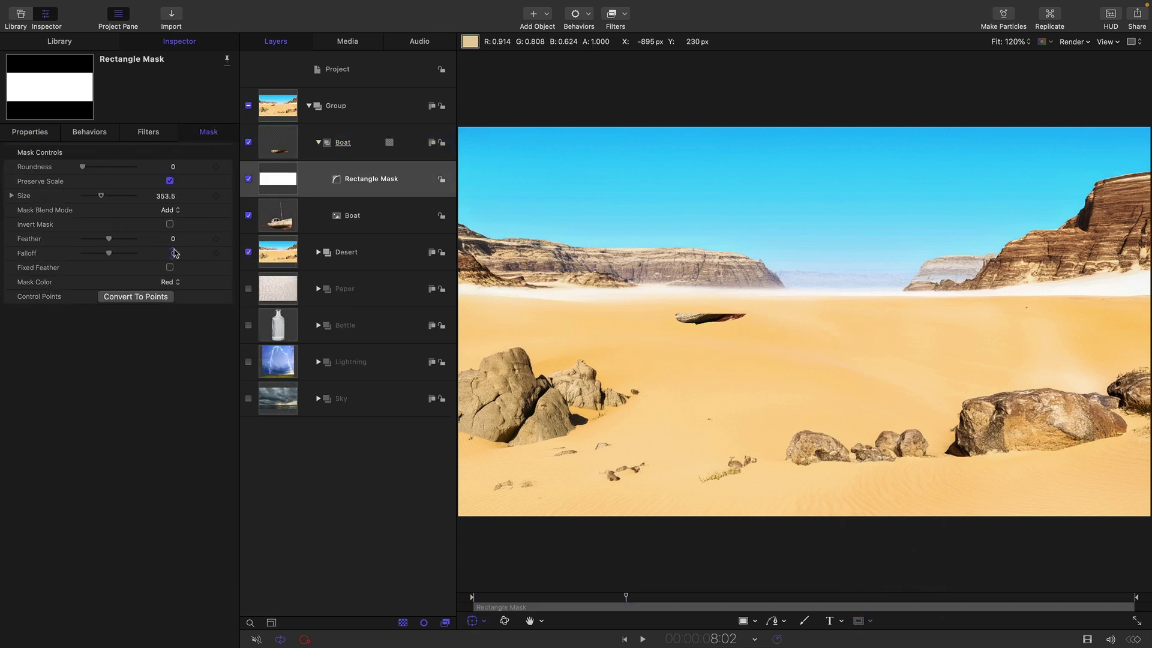
click(170, 224)
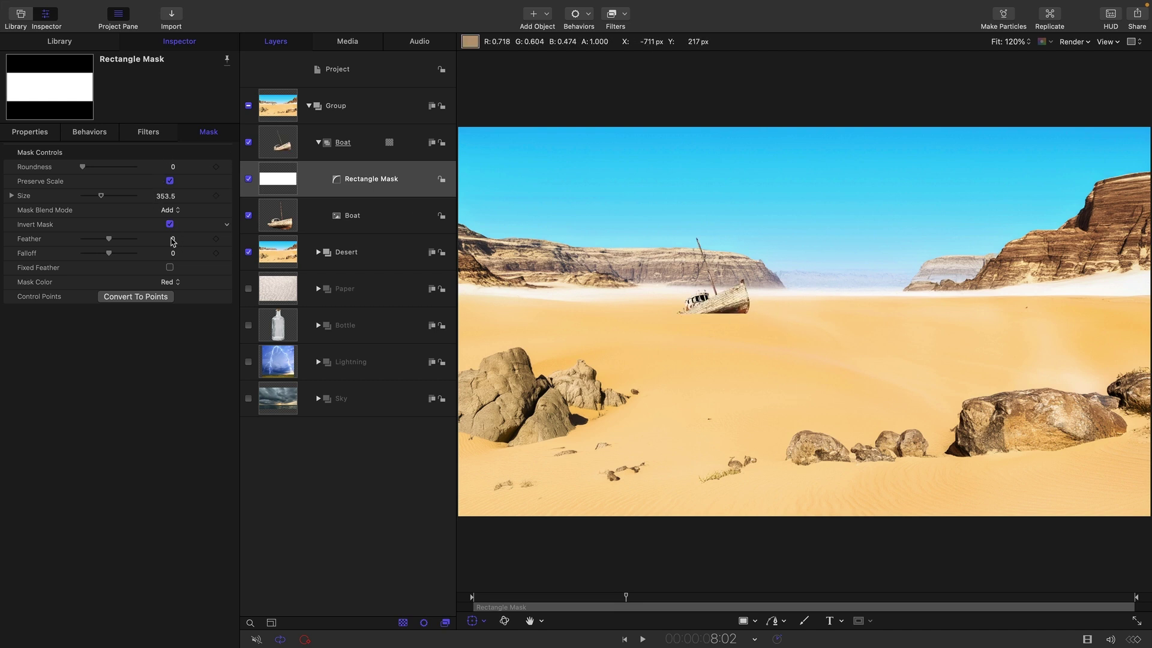
drag(174, 241, 163, 240)
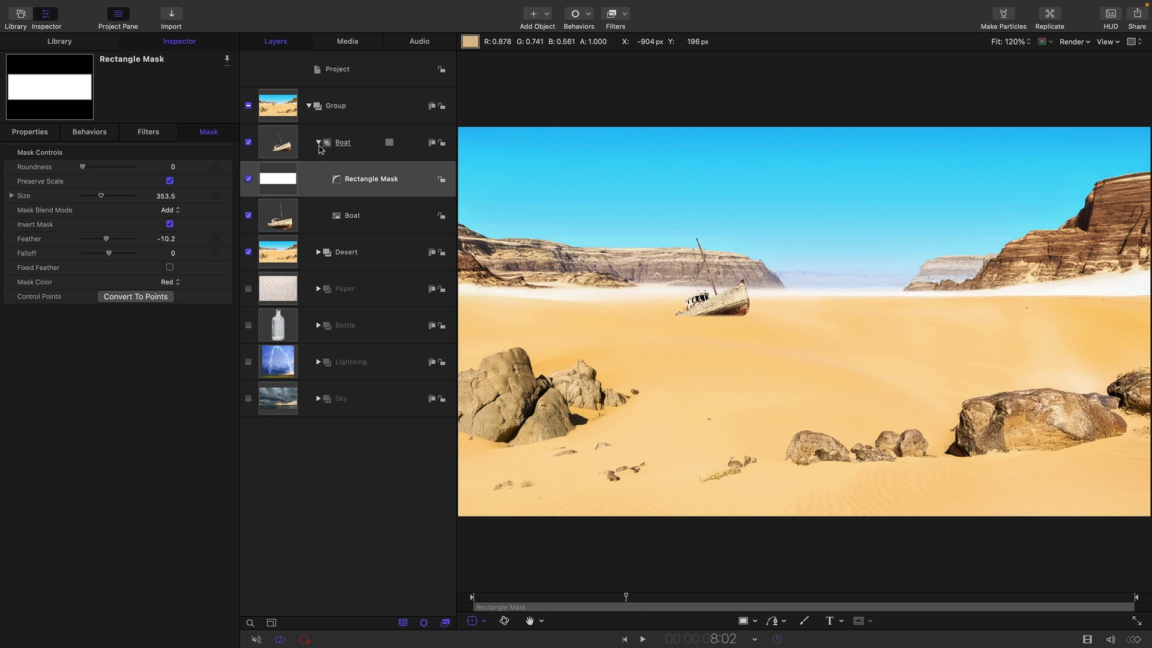
click(319, 143)
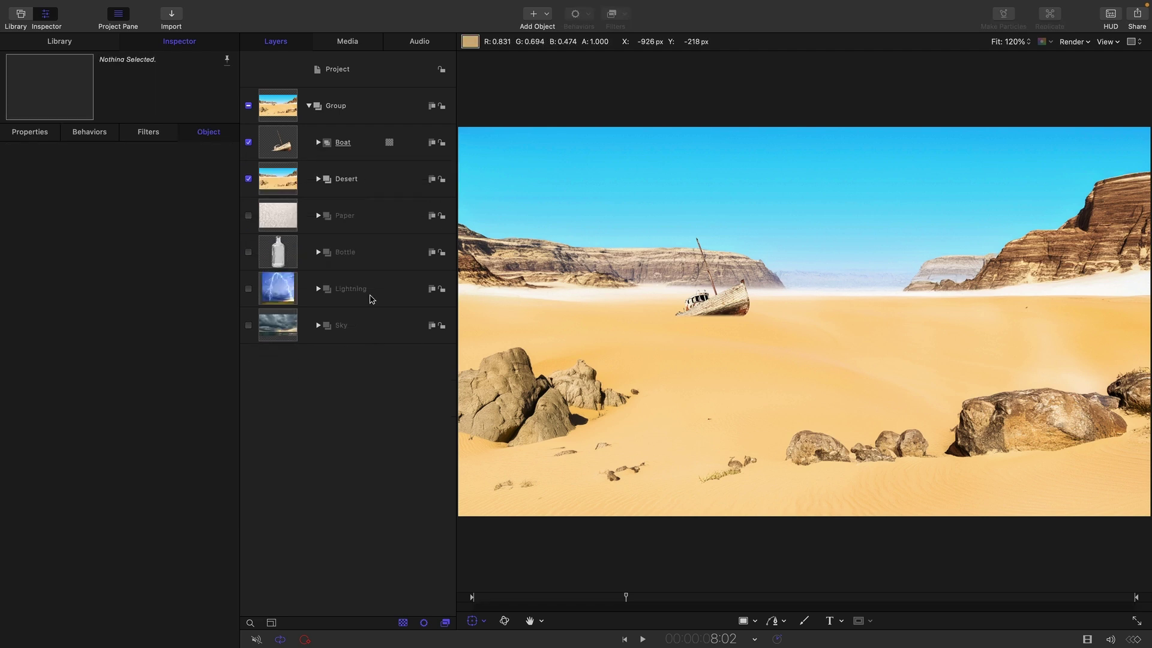
Step: Show the Bottle group, move it to the top and set GlassBottle to Multiply blending
click(274, 258)
click(249, 252)
drag(277, 256, 285, 129)
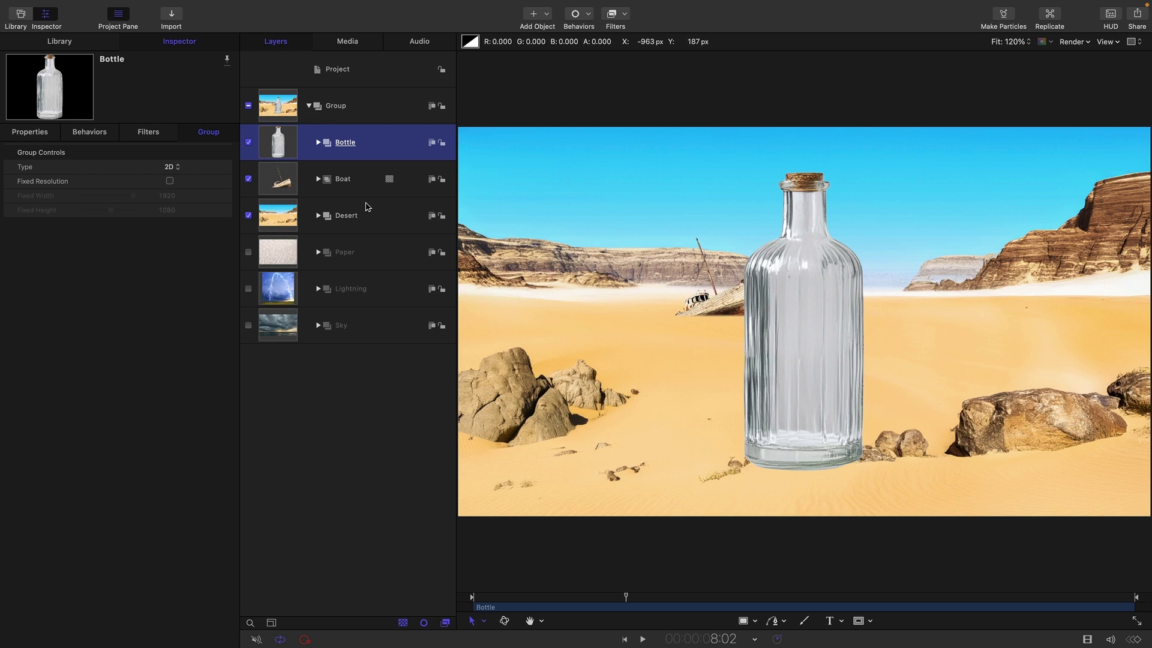
click(318, 142)
click(285, 183)
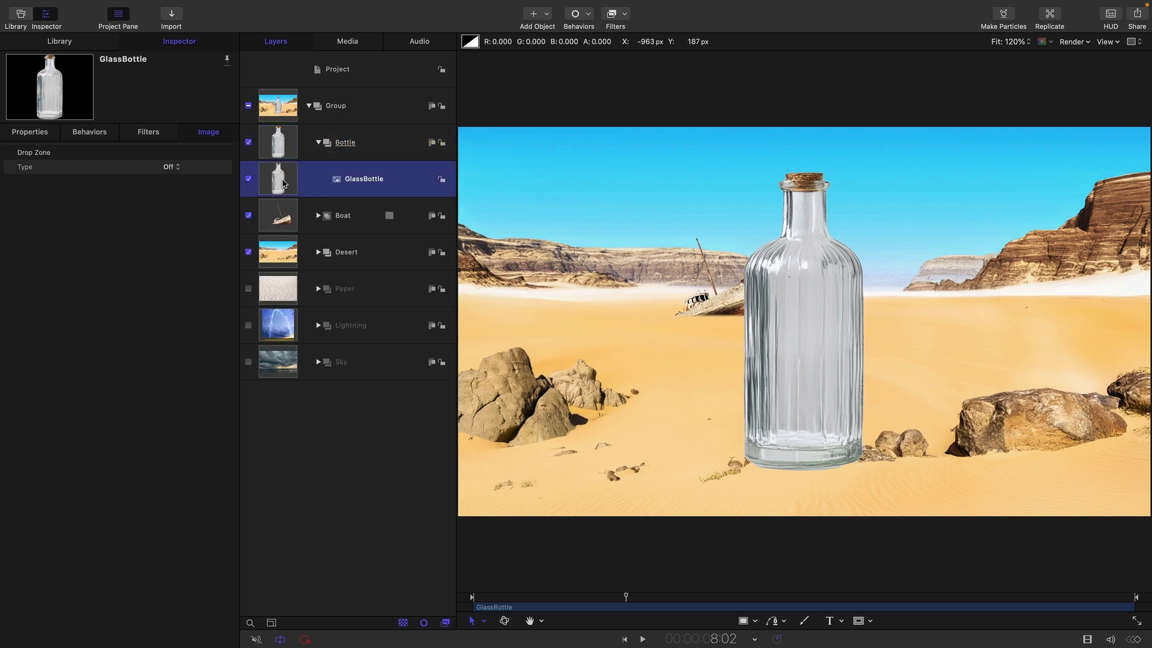
click(28, 128)
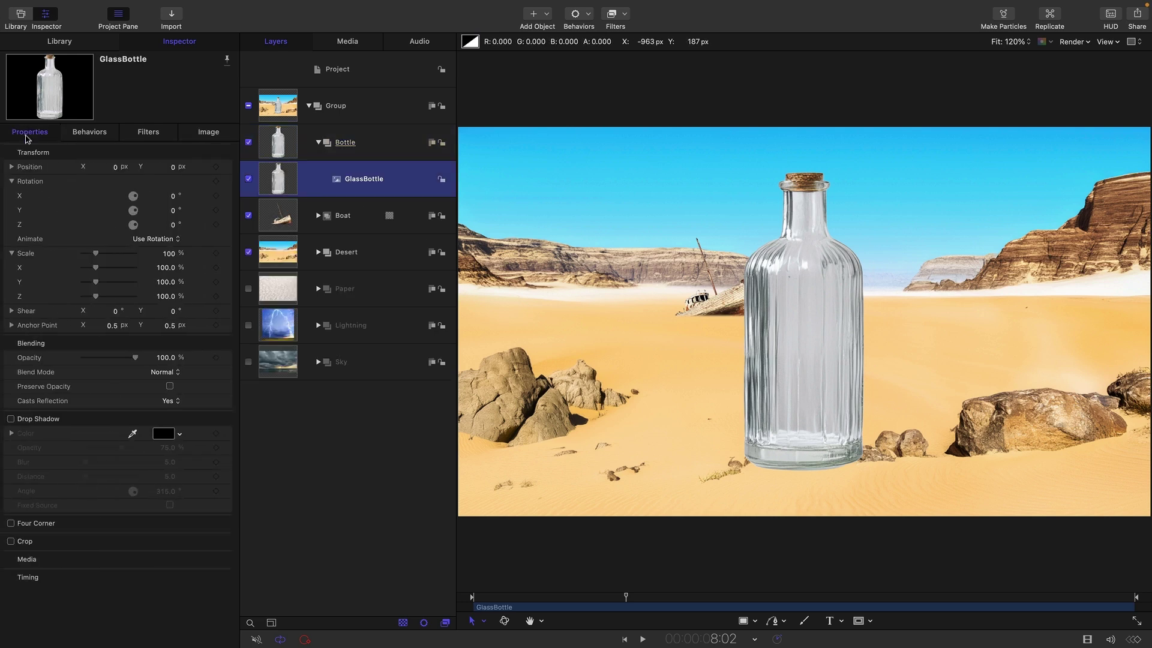
click(157, 372)
click(178, 417)
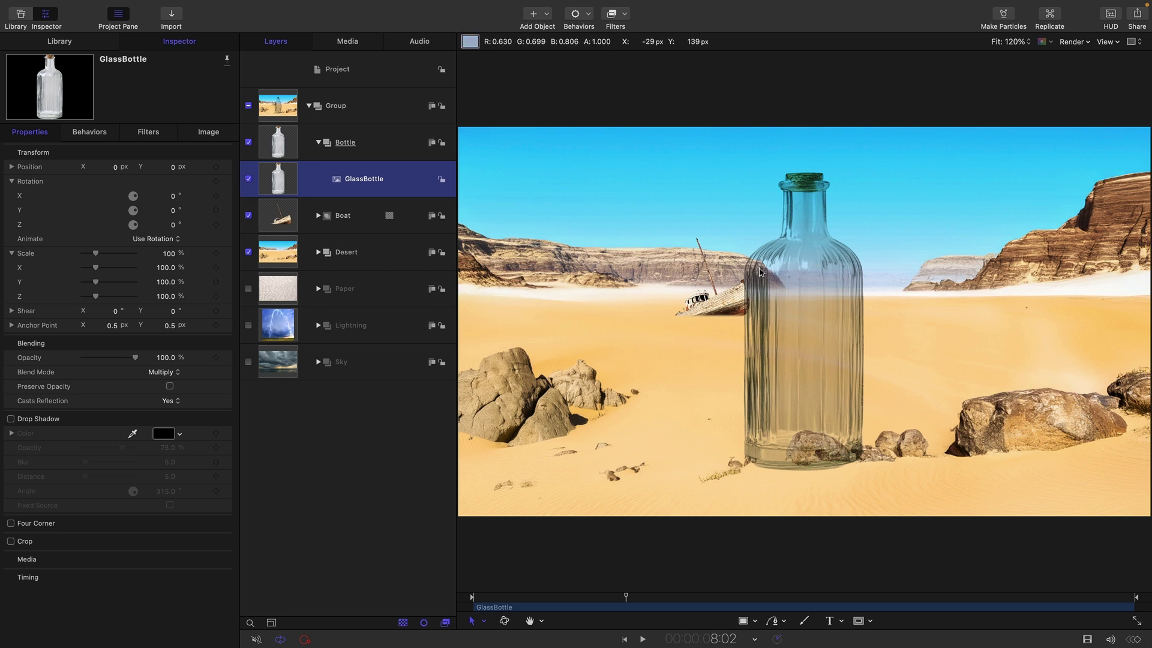
Step: Duplicate GlassBottle and give the copy Lighten blending at 40% opacity
right_click(282, 175)
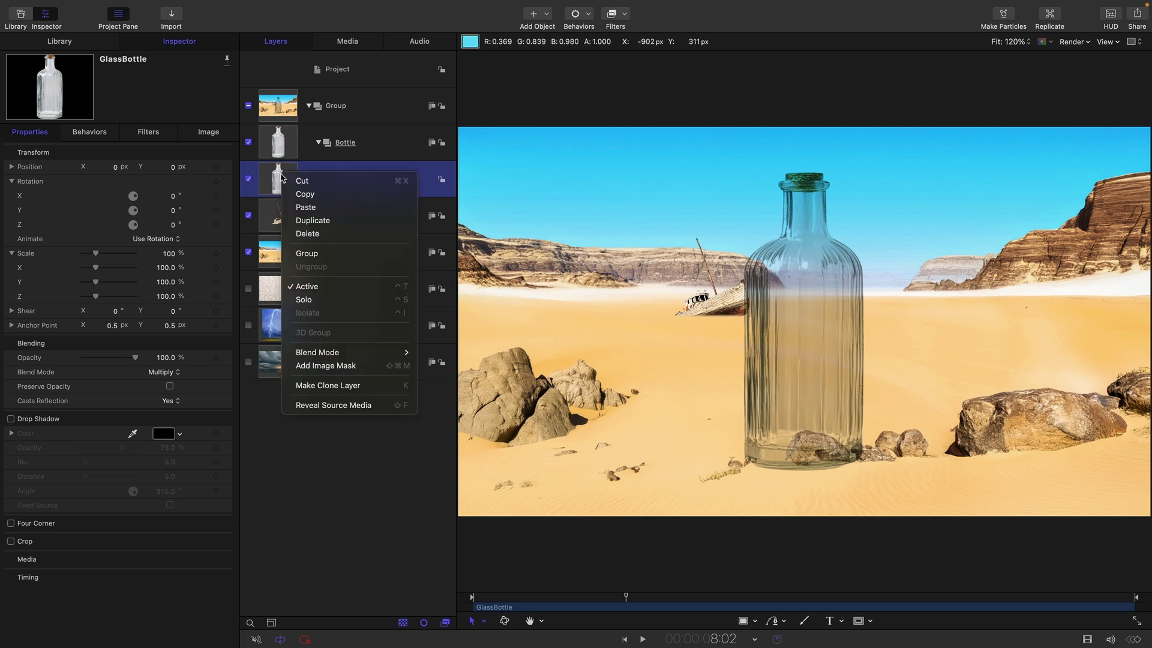
click(313, 220)
click(27, 132)
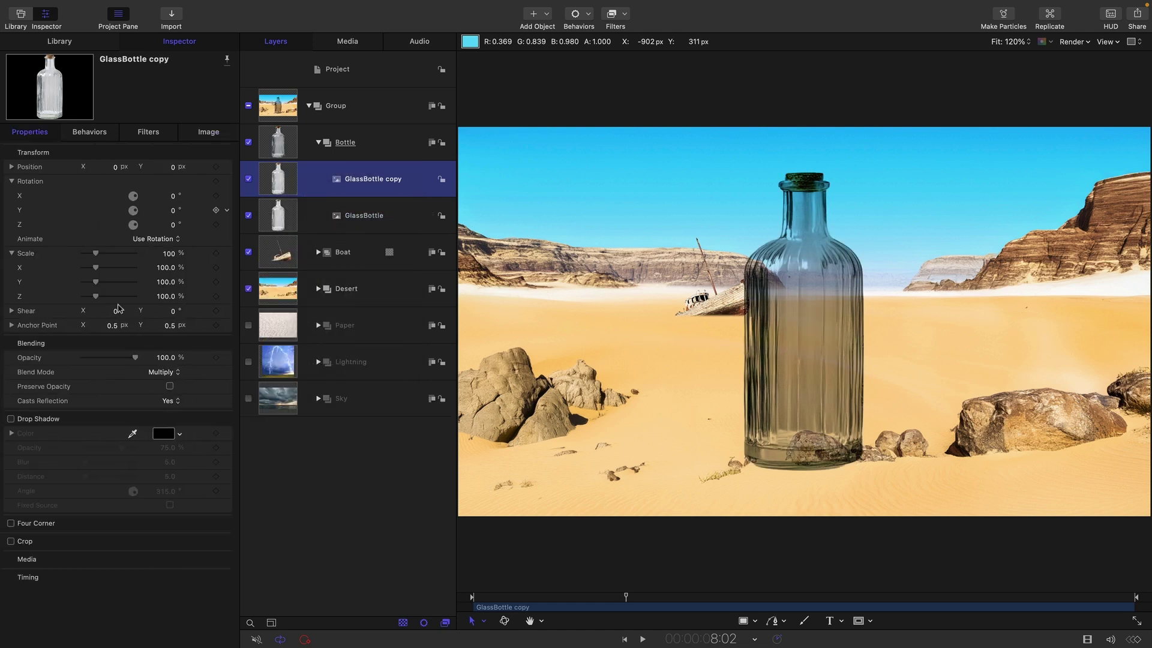
click(165, 373)
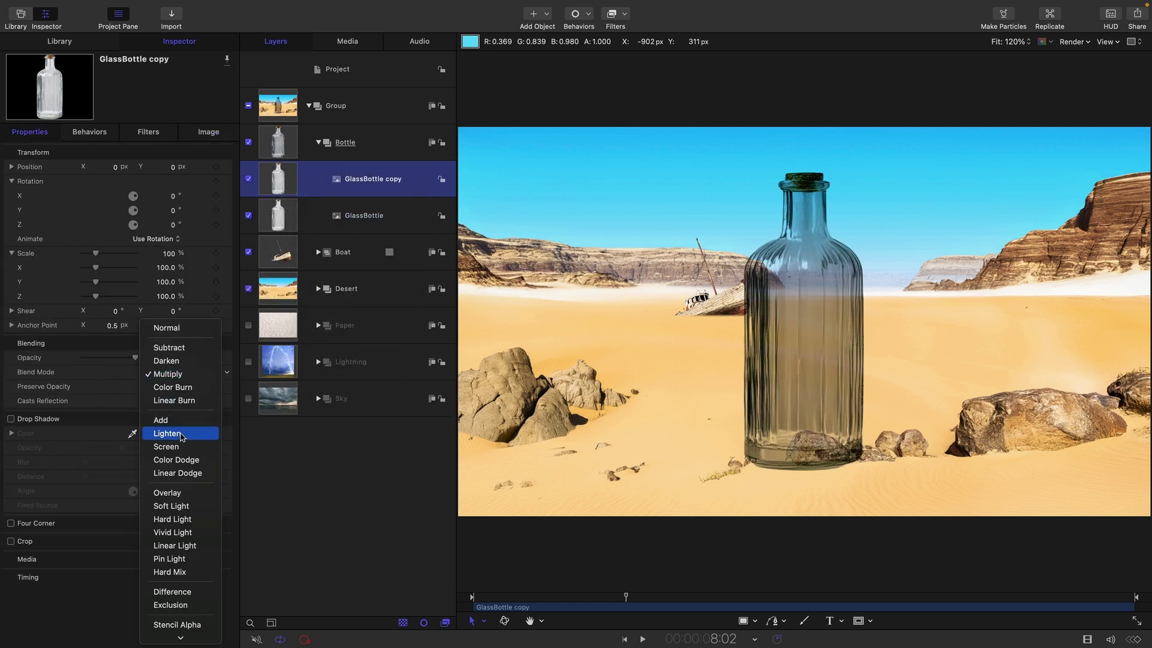
click(168, 433)
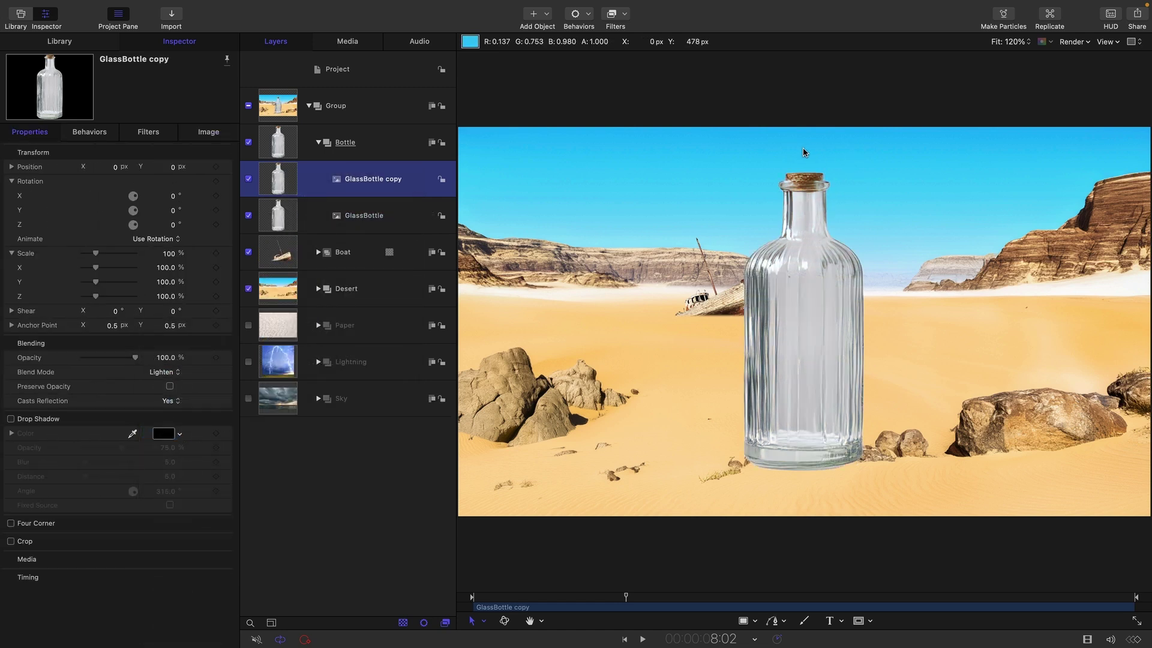
click(163, 357)
text(4)
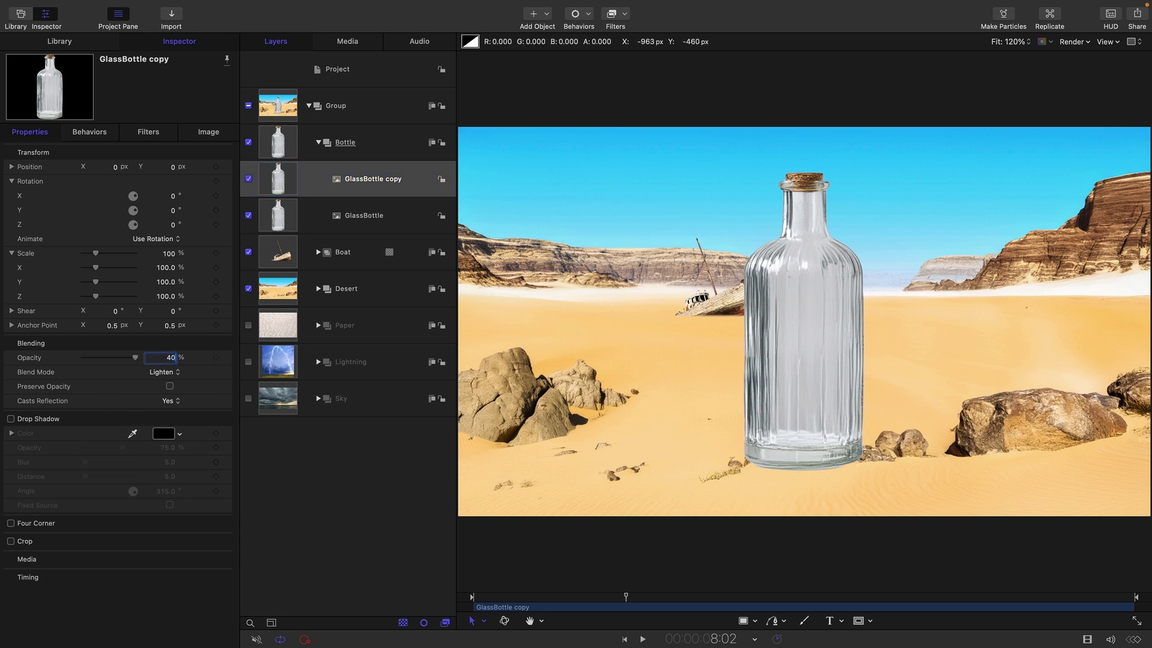
text(0)
key(Return)
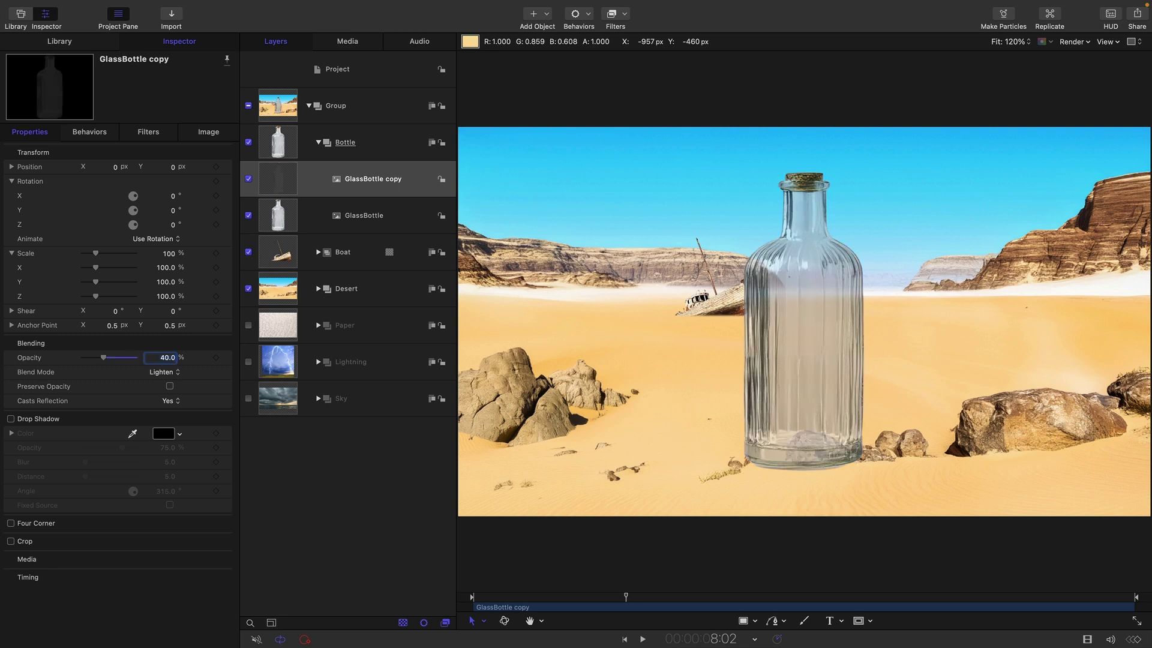
click(252, 170)
Step: Move the Bottle group right and up to X 328.1, Y 74.0 px among the rocks
click(288, 144)
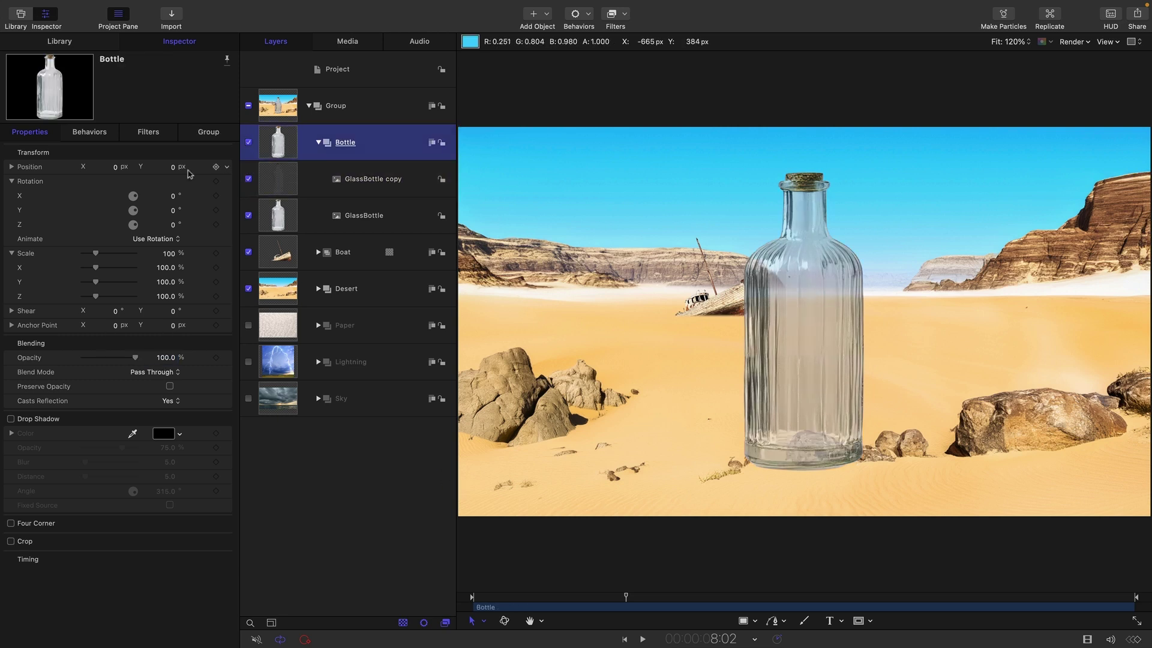
drag(823, 354, 928, 323)
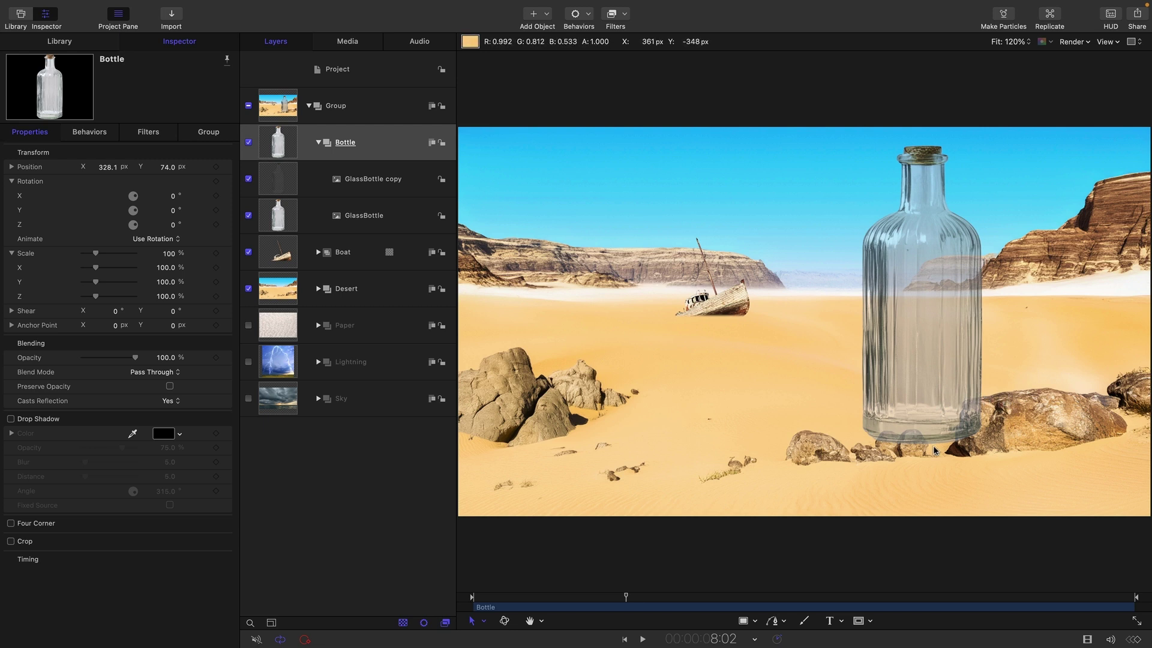
click(277, 290)
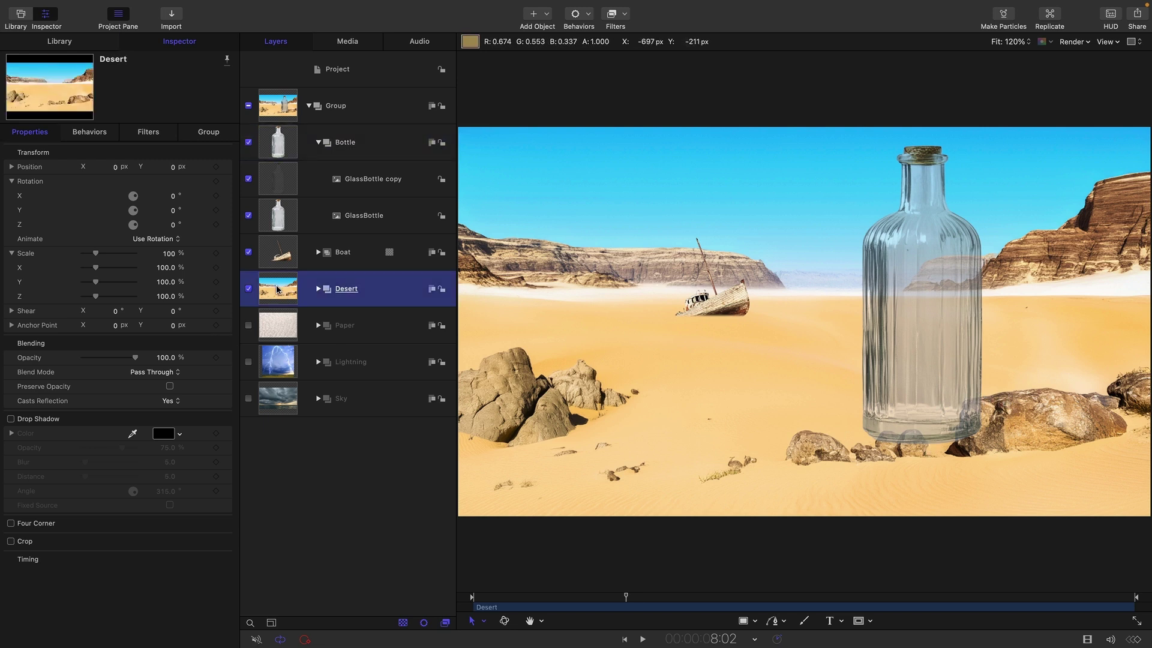
Step: Clone the Desert image into the Bottle group and hide the clone
click(318, 289)
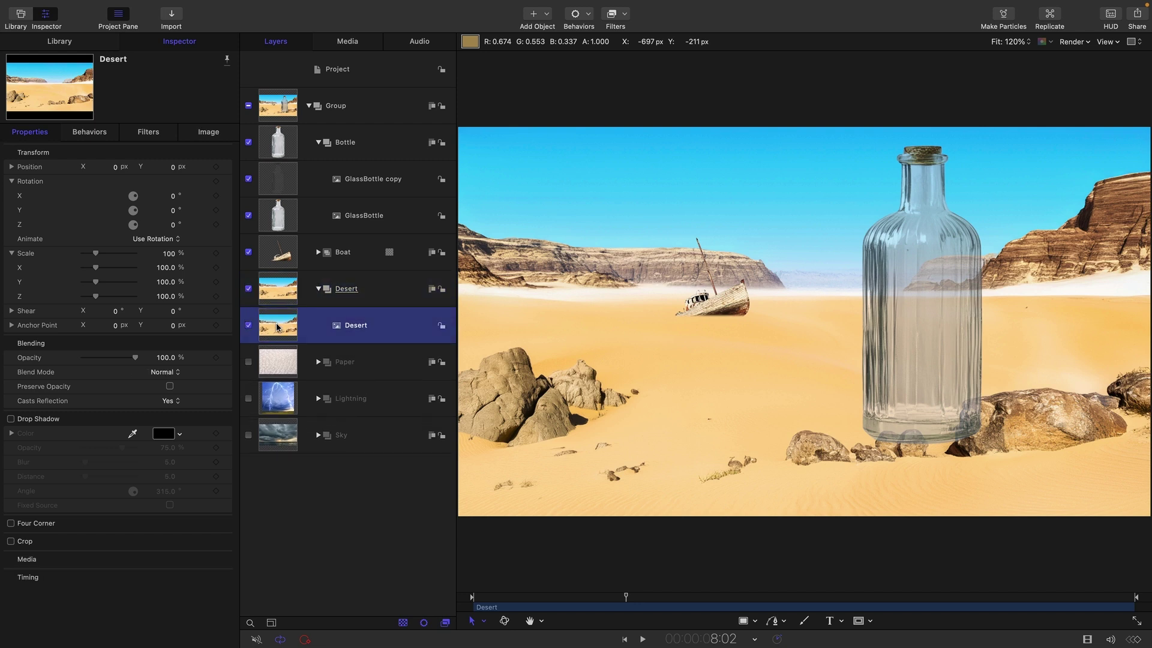
right_click(278, 327)
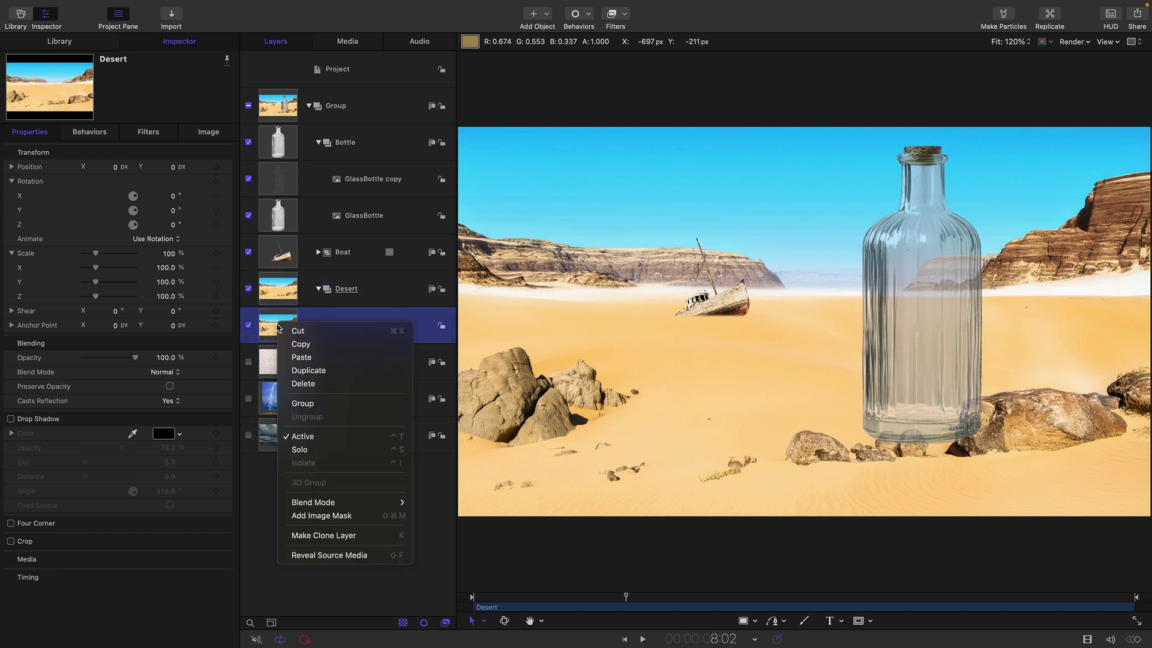
click(324, 536)
drag(274, 334, 301, 162)
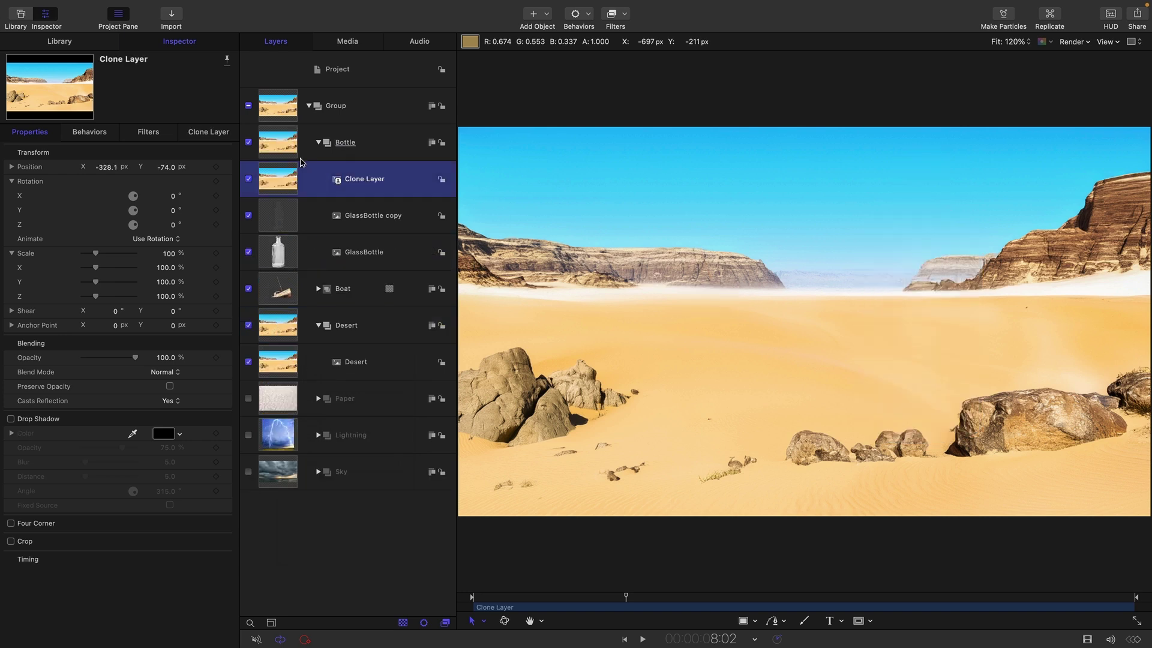
click(248, 179)
scroll(998, 551, up, 5)
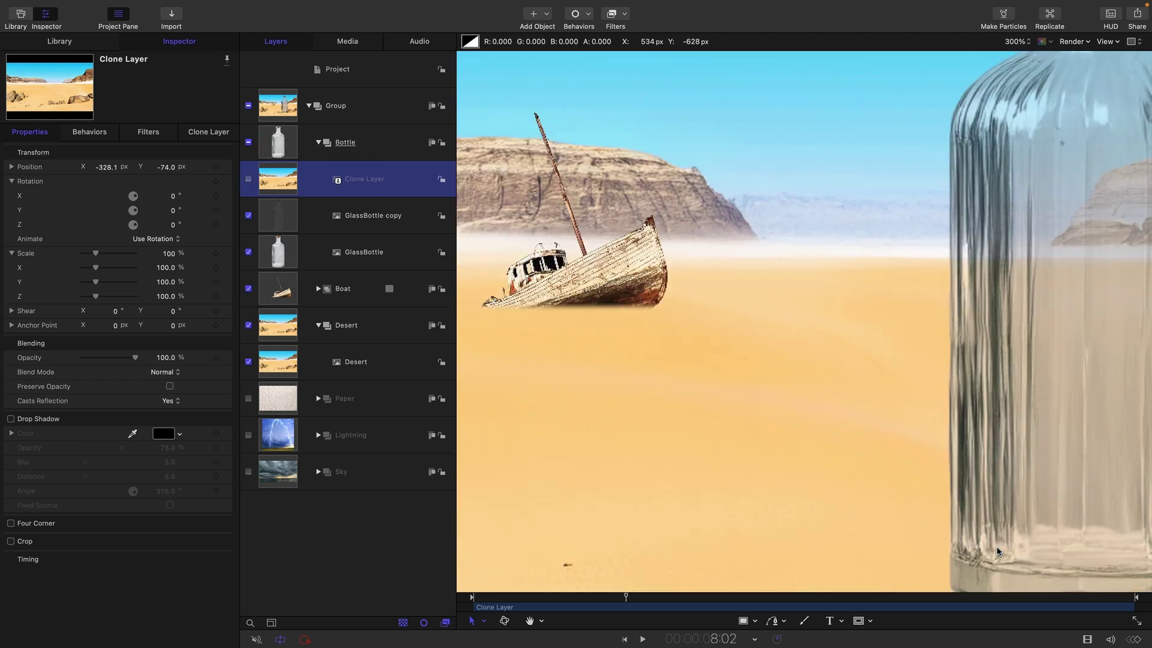
scroll(804, 360, down, 5)
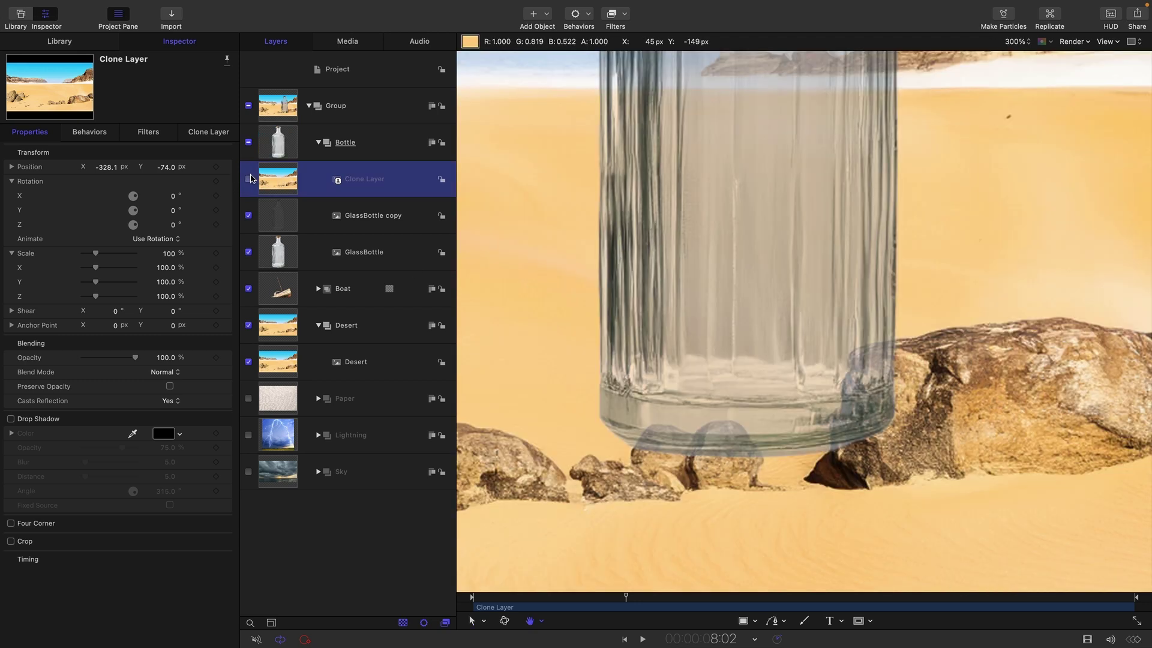
Step: Start a Bezier mask on the clone with points along the bottle base
click(870, 621)
click(895, 584)
click(635, 446)
click(652, 426)
click(671, 426)
click(692, 433)
click(705, 426)
click(731, 420)
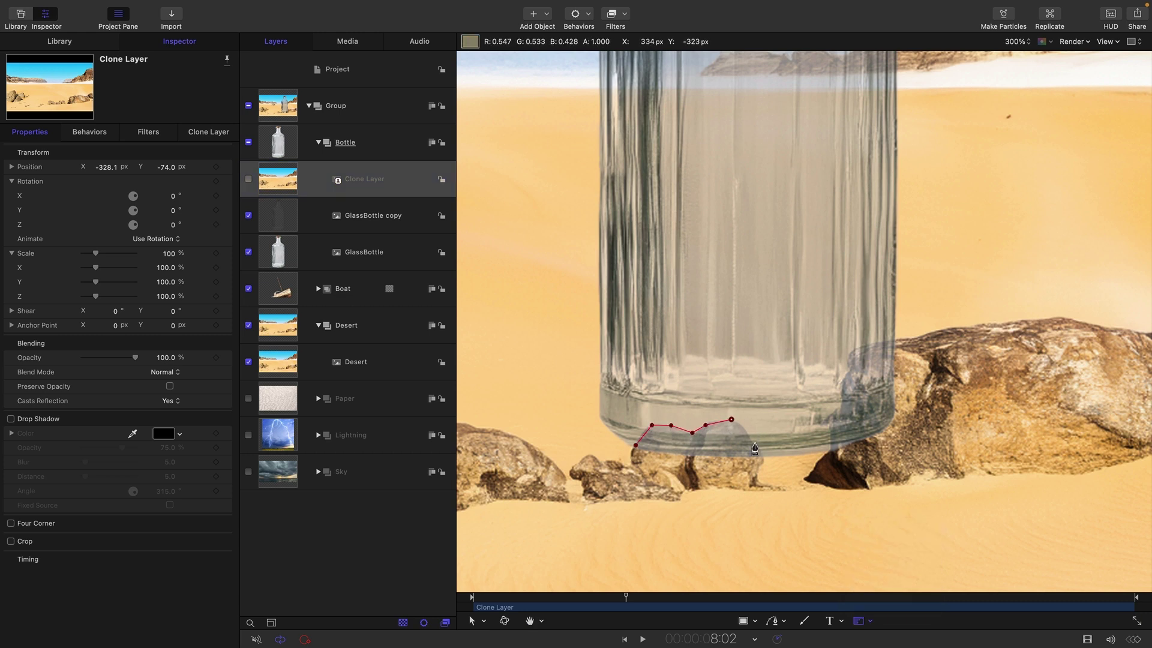
click(755, 443)
click(765, 462)
Step: Continue the mask outline up the big rock's edge and around the sand
click(833, 450)
click(830, 423)
click(844, 405)
click(842, 381)
click(850, 366)
click(851, 351)
click(865, 344)
click(912, 337)
click(928, 555)
click(546, 547)
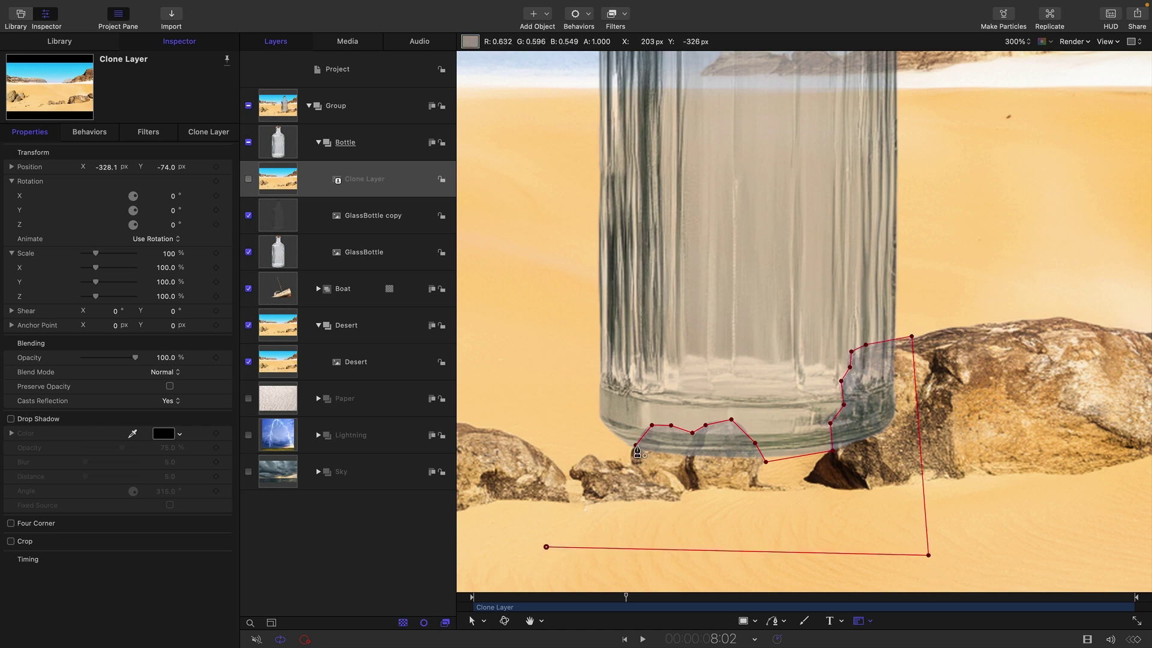
Step: Close the 18-point Bezier mask, show the desert clone and set mask feather to -2.0
click(636, 445)
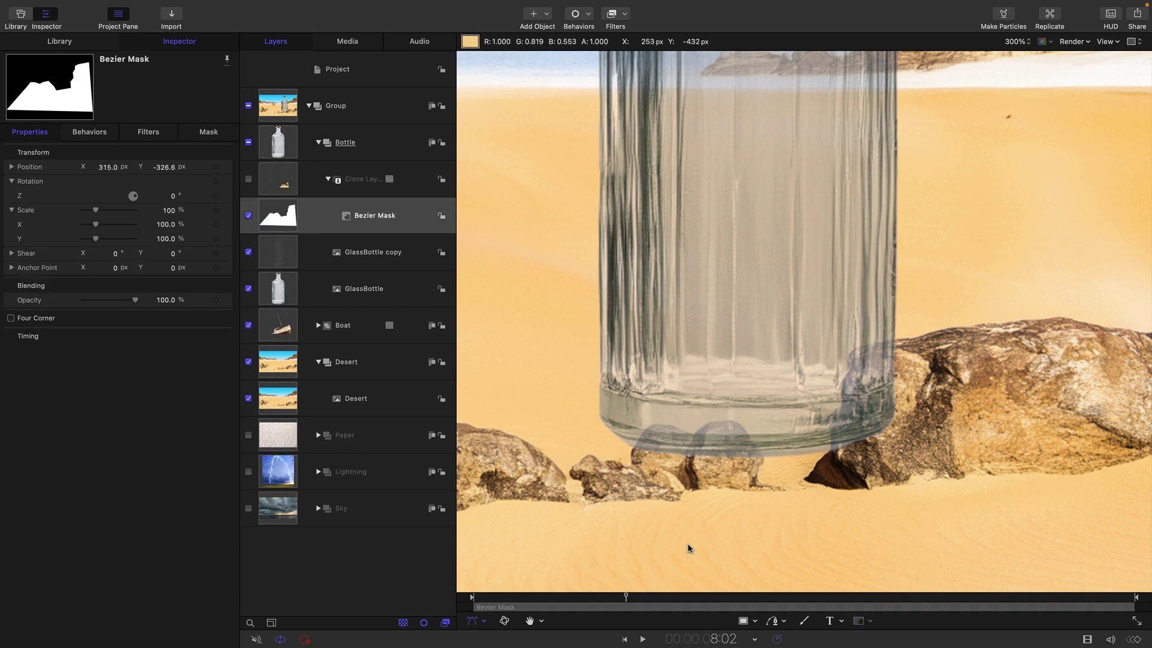
click(249, 181)
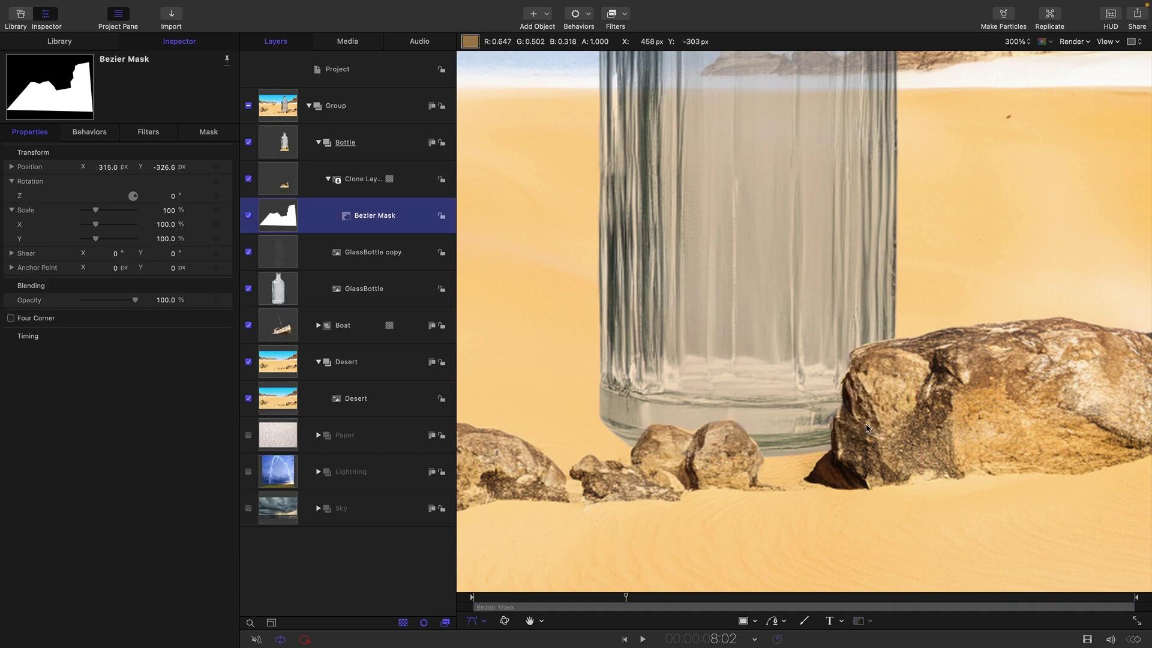
key(super+minus)
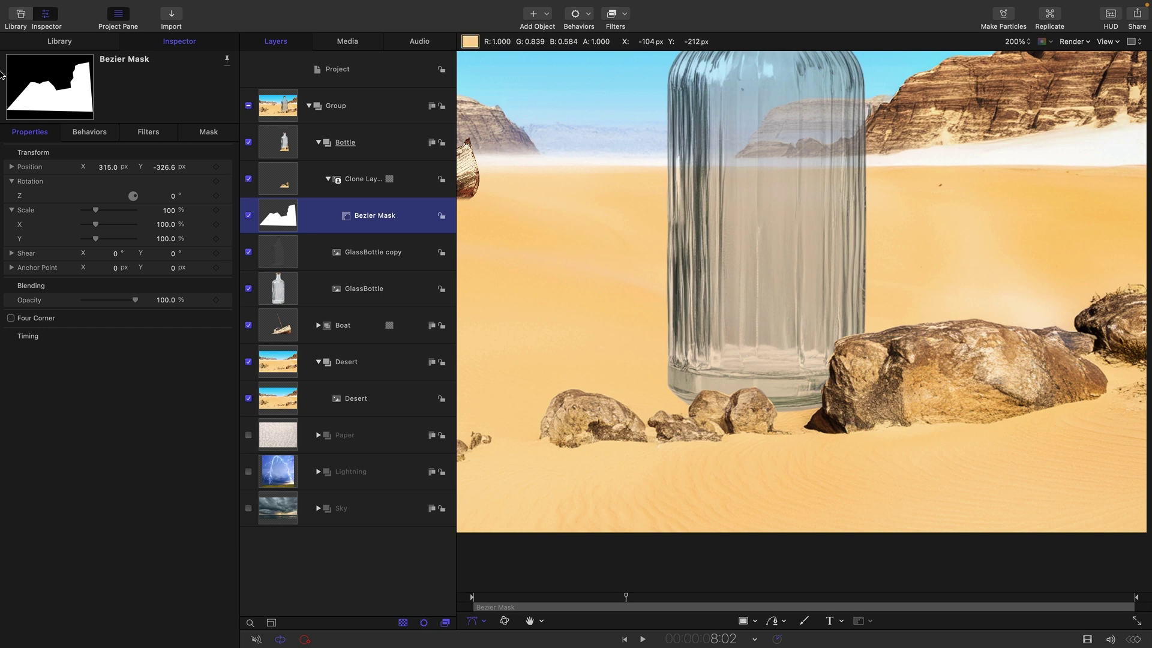
click(209, 132)
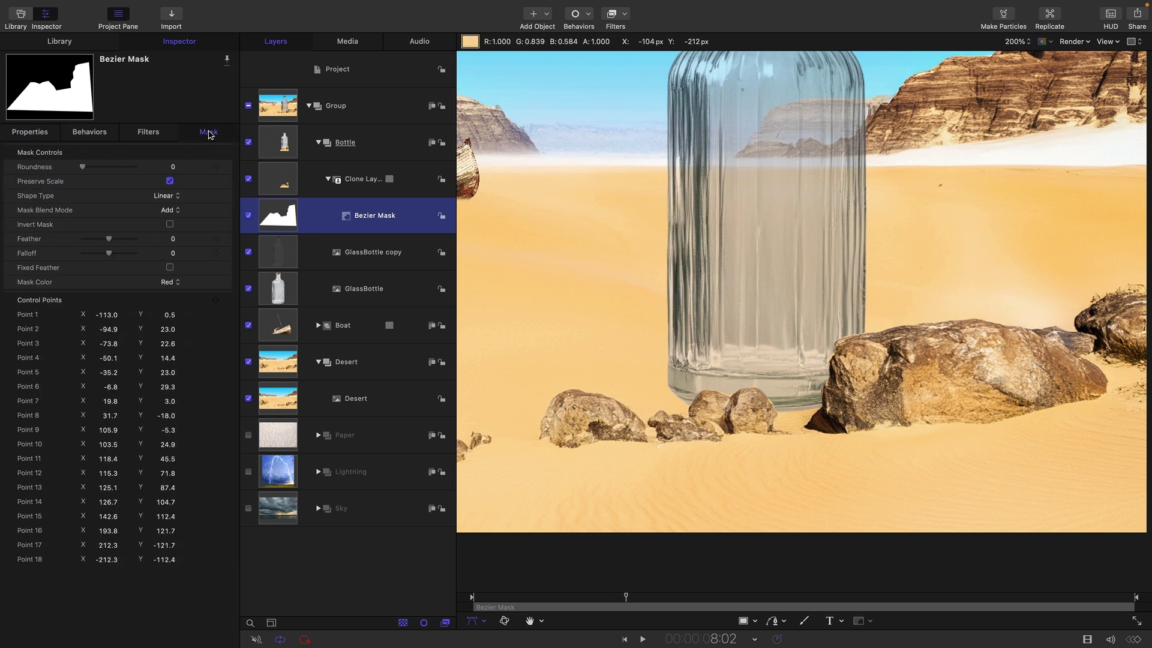
key(super+equal)
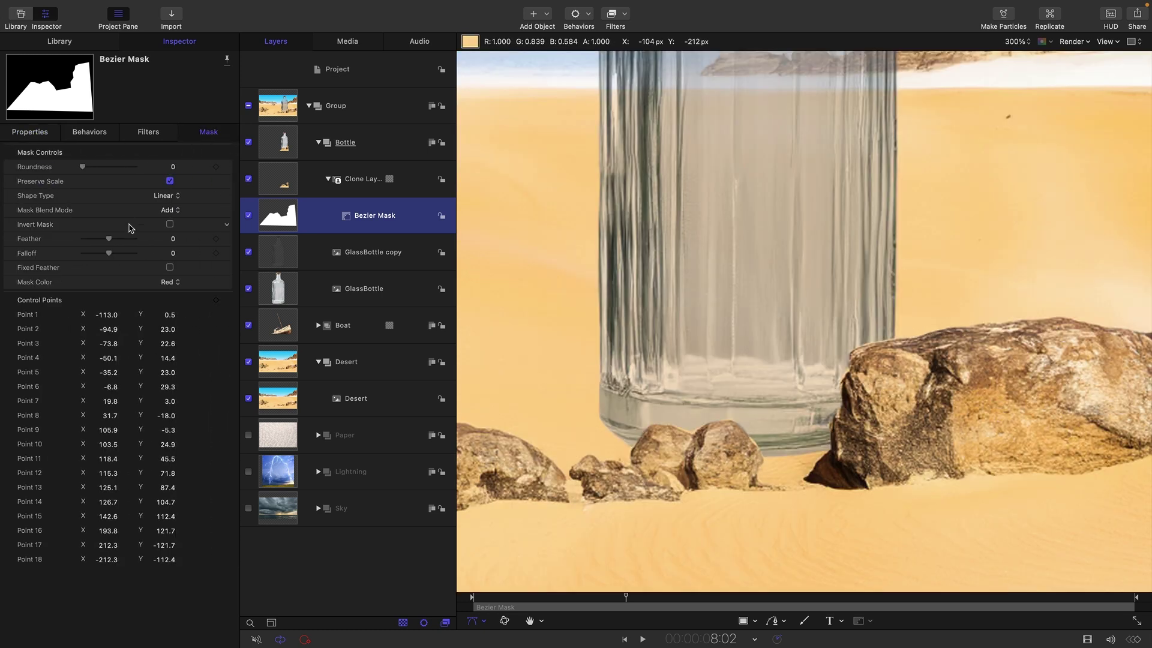
drag(173, 243, 175, 239)
key(shift+z)
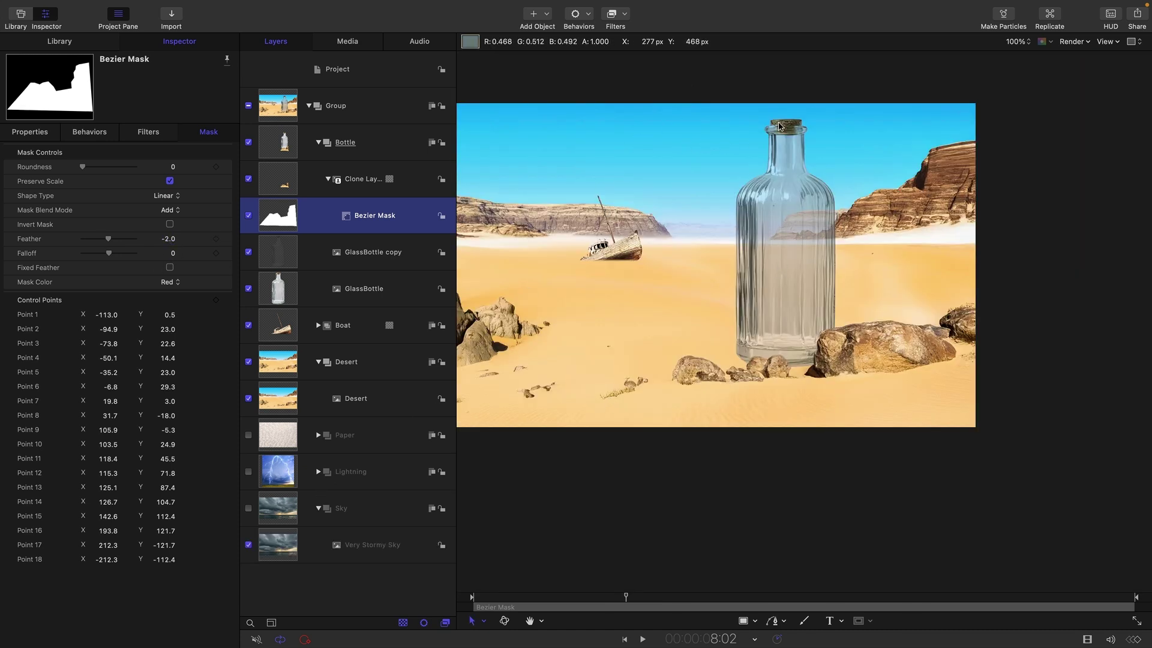
Step: Show the Sky group above Desert and set Very Stormy Sky to Y 442 px, 100% opacity
click(249, 509)
drag(285, 516, 261, 343)
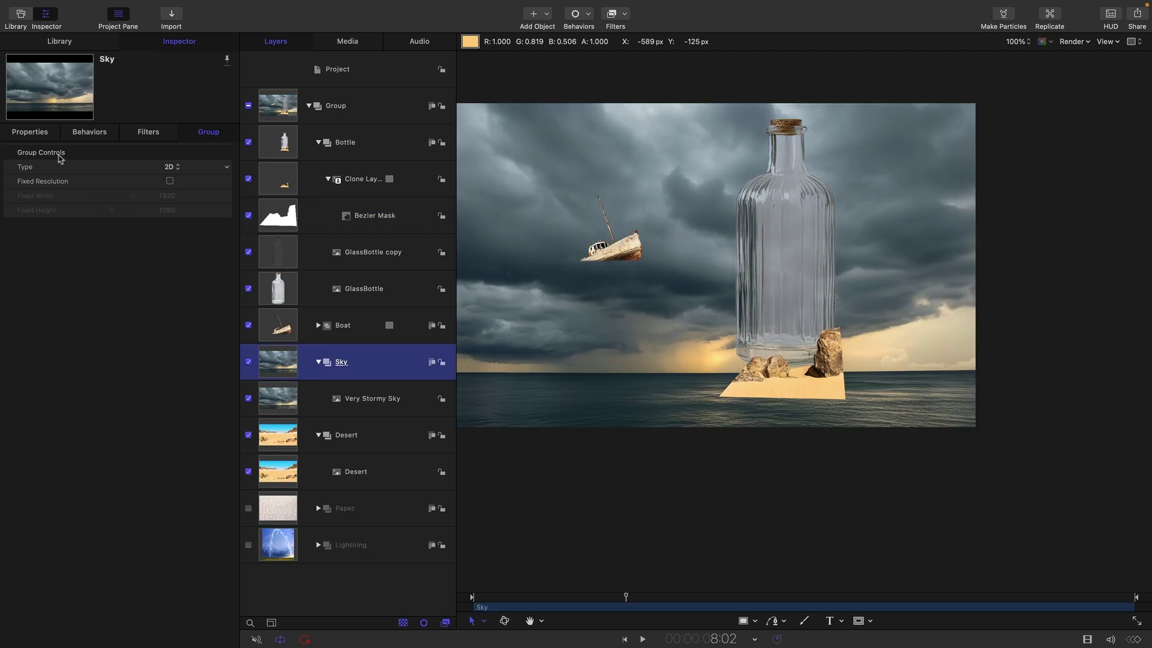
click(281, 397)
click(40, 133)
mouse_move(137, 357)
mouse_down()
mouse_move(104, 361)
mouse_move(121, 360)
mouse_up()
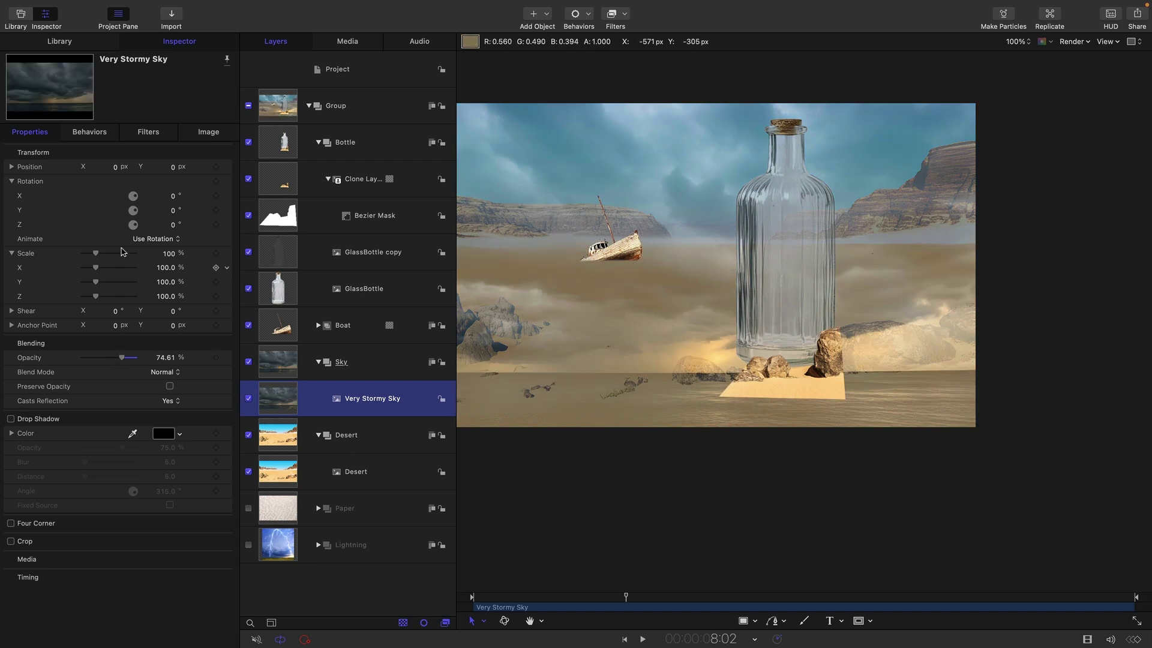
drag(172, 170, 172, 167)
drag(122, 357, 225, 361)
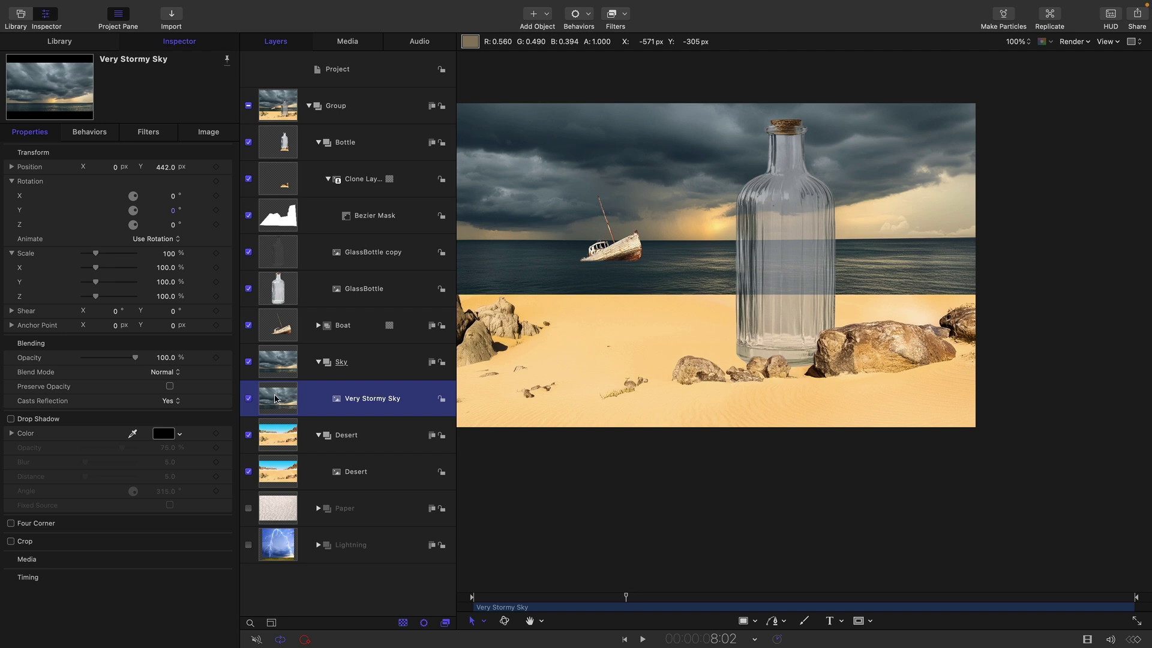
Step: Add an image mask to Very Stormy Sky and make a clone layer of the Desert image
right_click(274, 399)
click(345, 587)
drag(296, 513, 294, 447)
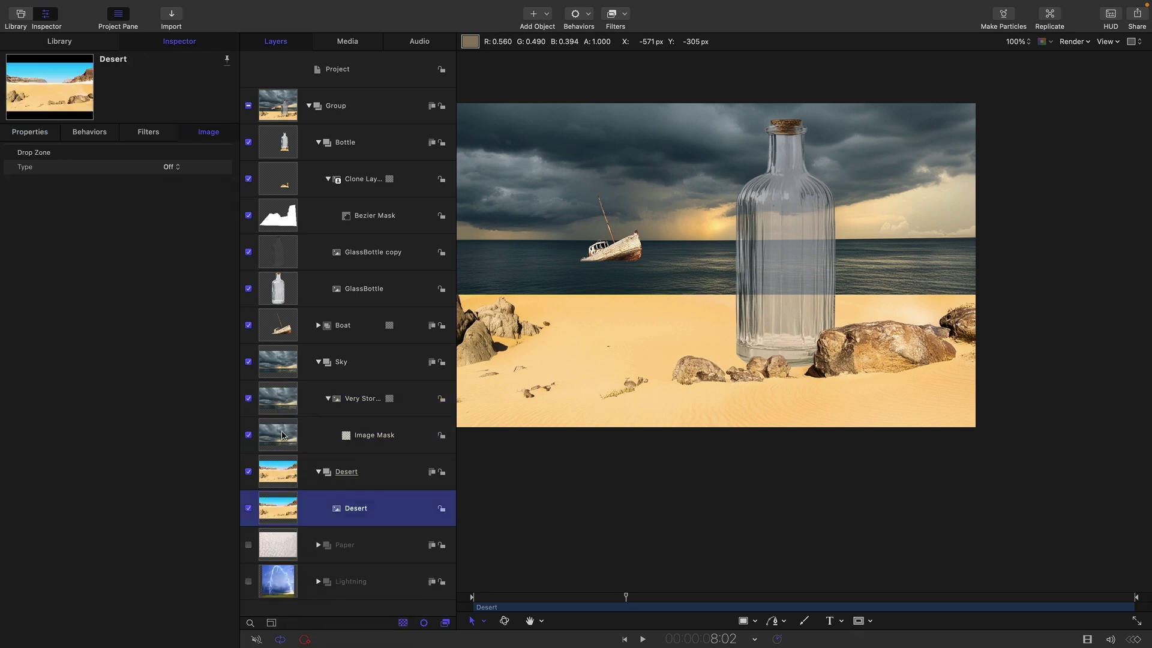
right_click(279, 512)
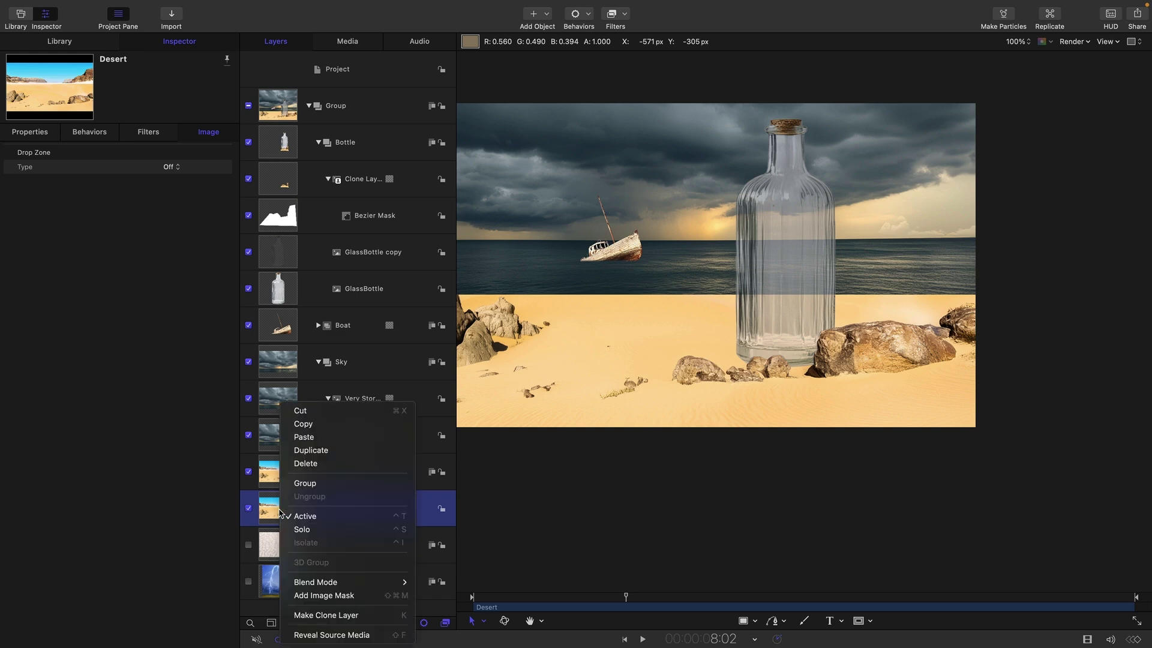
click(321, 616)
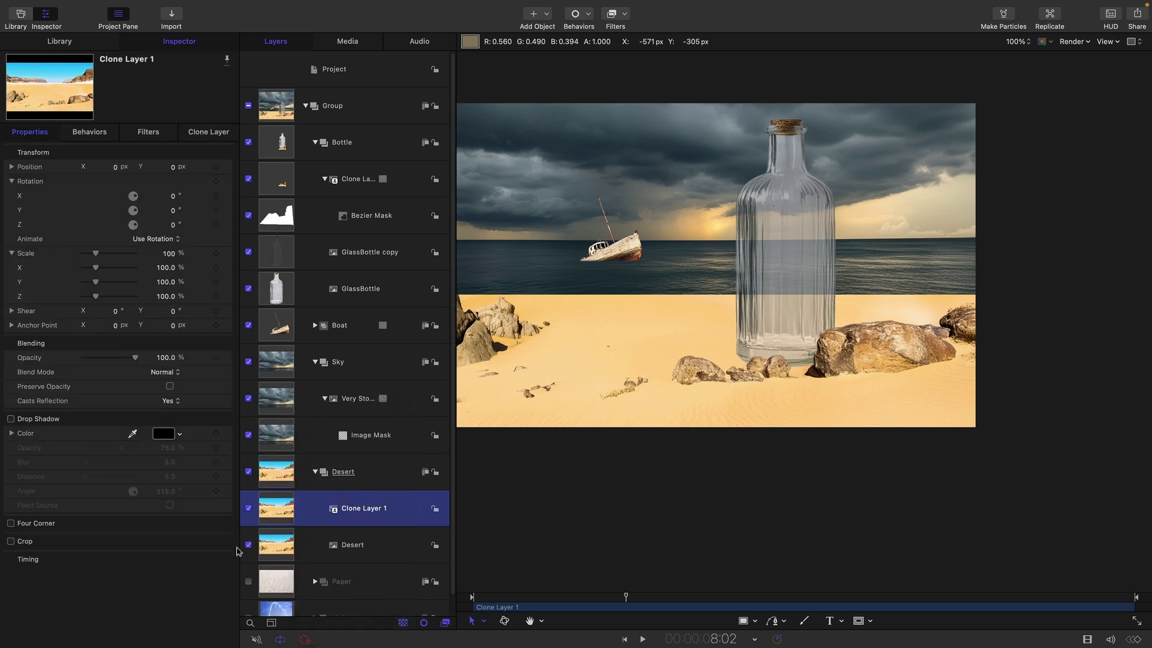
Step: Use the Desert layer's Blue channel as the stormy sky's mask source and hide the Desert group
click(342, 441)
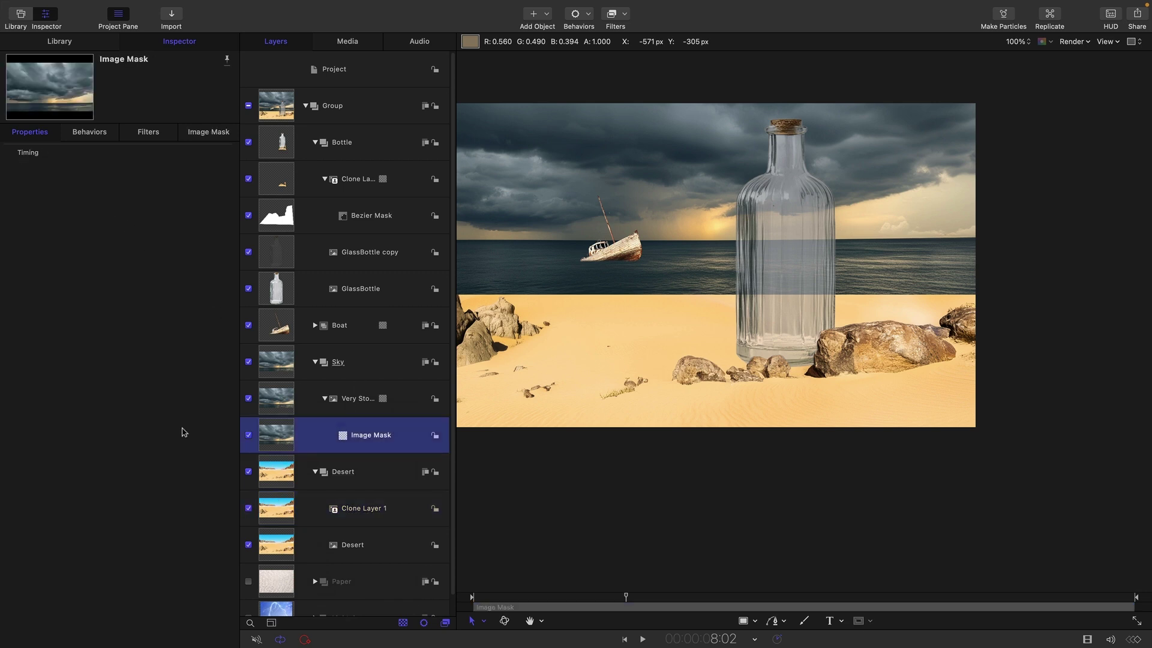
click(204, 132)
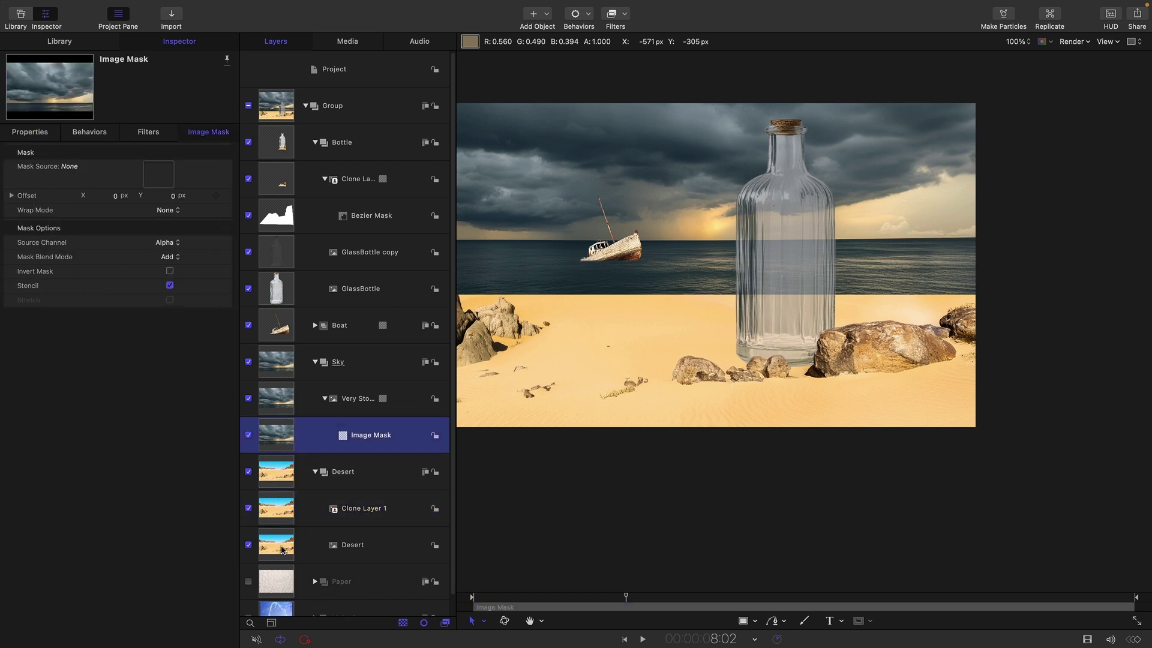
drag(277, 534, 158, 174)
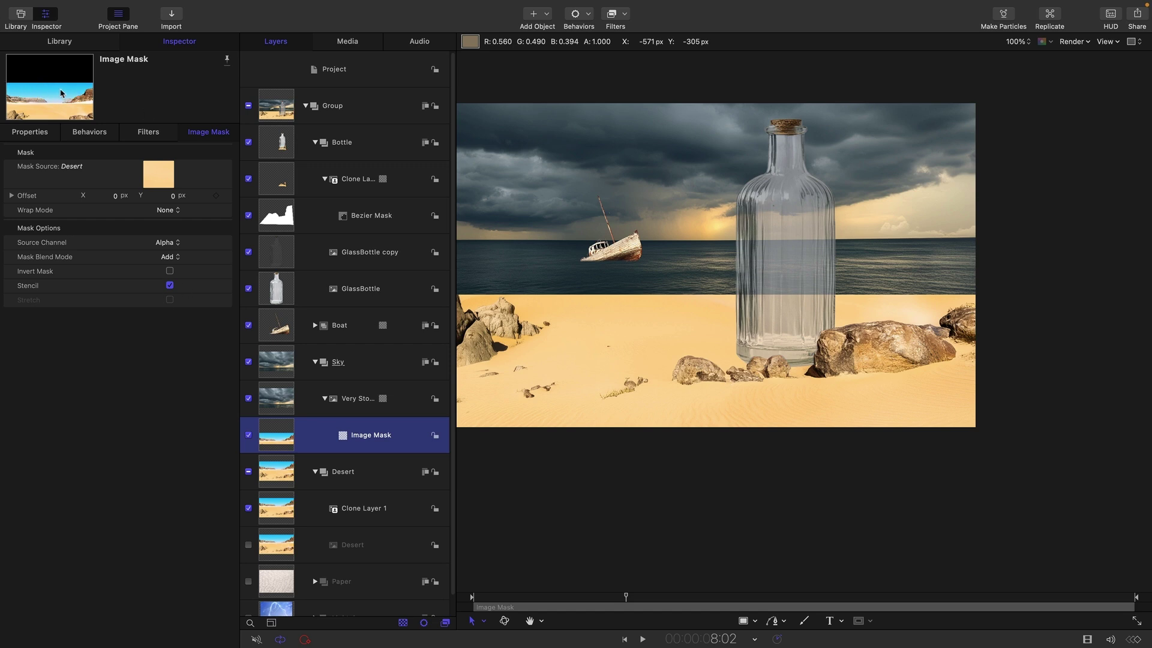
click(166, 243)
click(171, 231)
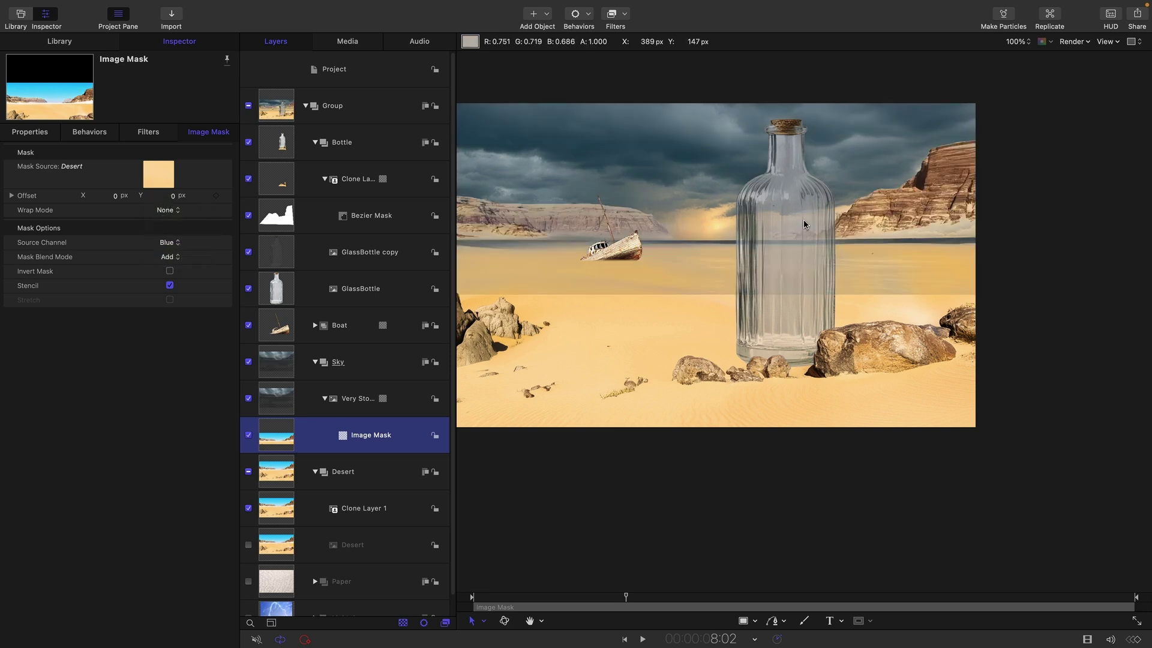
click(249, 472)
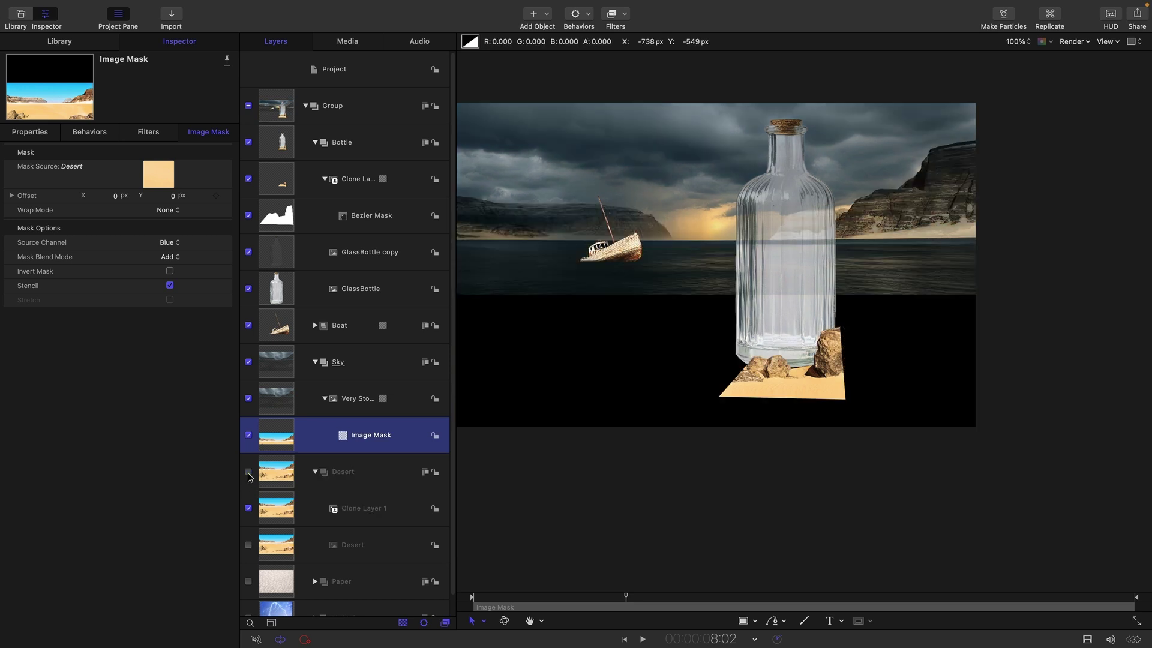
Step: Draw a rectangle mask across the horizon band on the Very Stormy Sky layer
key(super+minus)
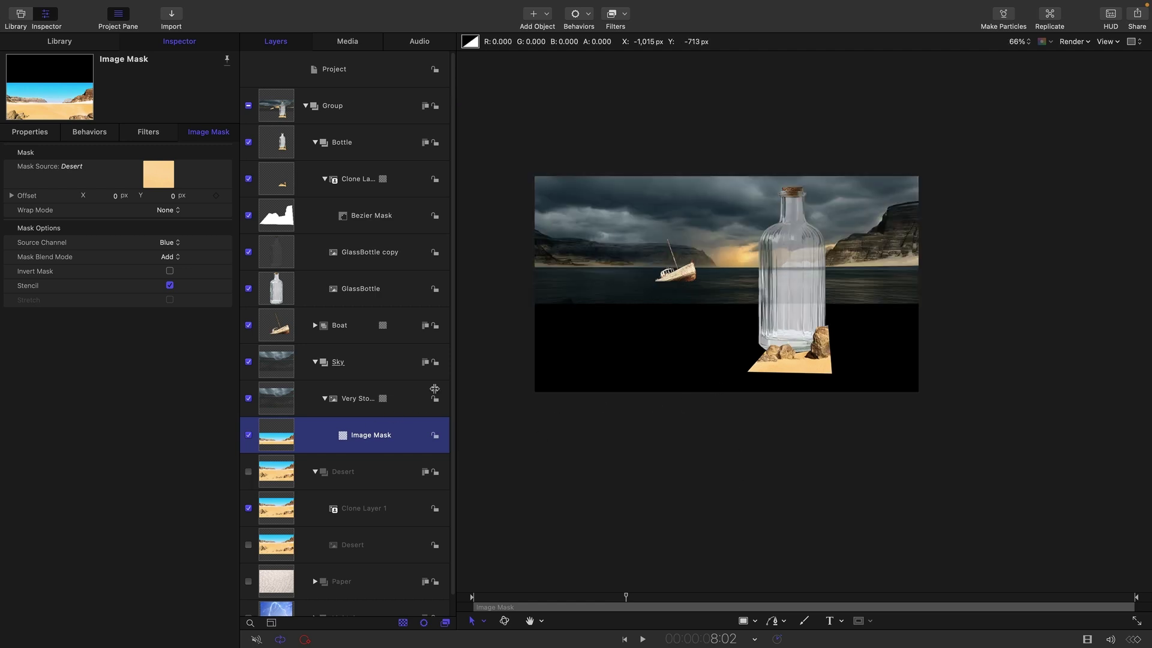
click(278, 403)
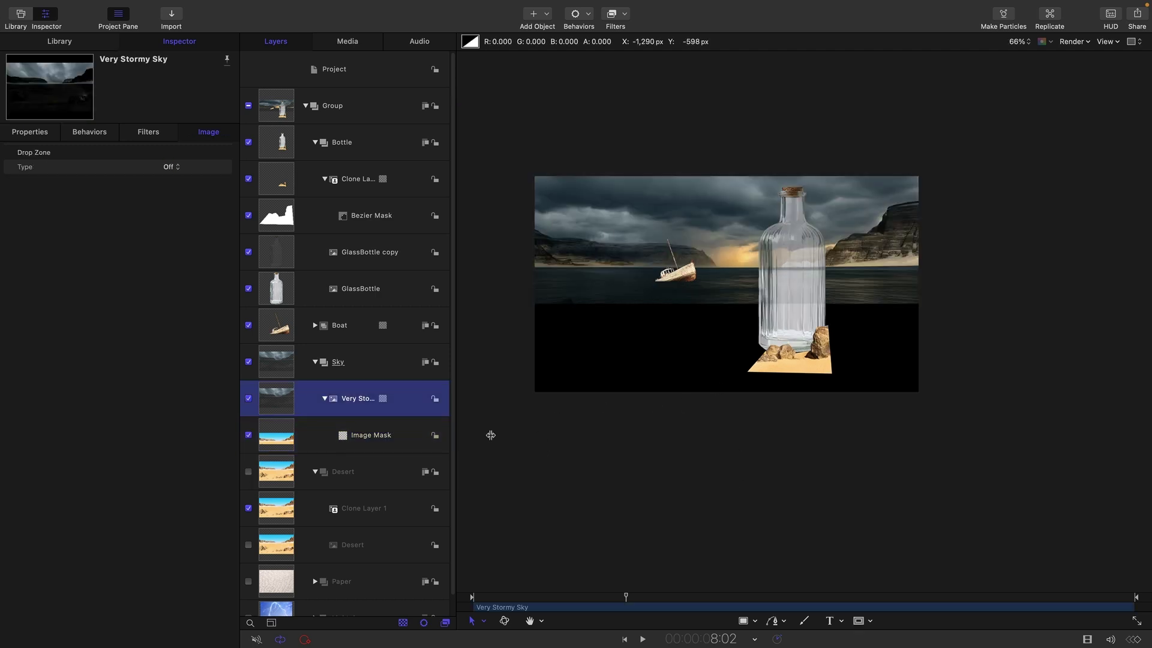
click(870, 623)
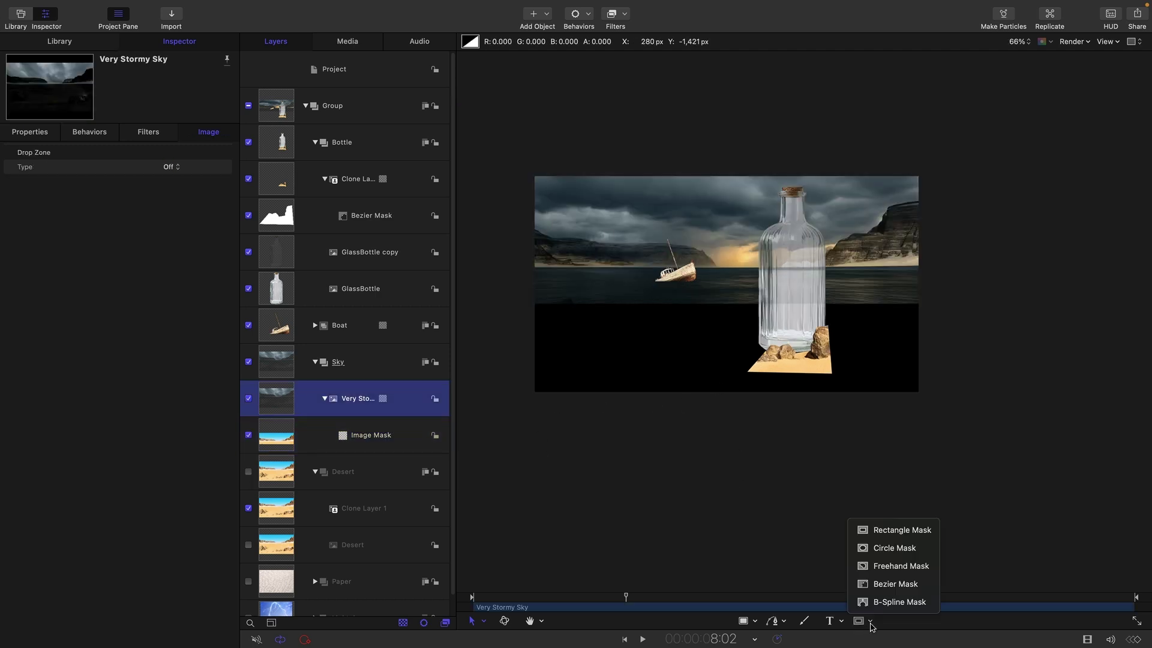
click(891, 530)
drag(484, 133, 981, 266)
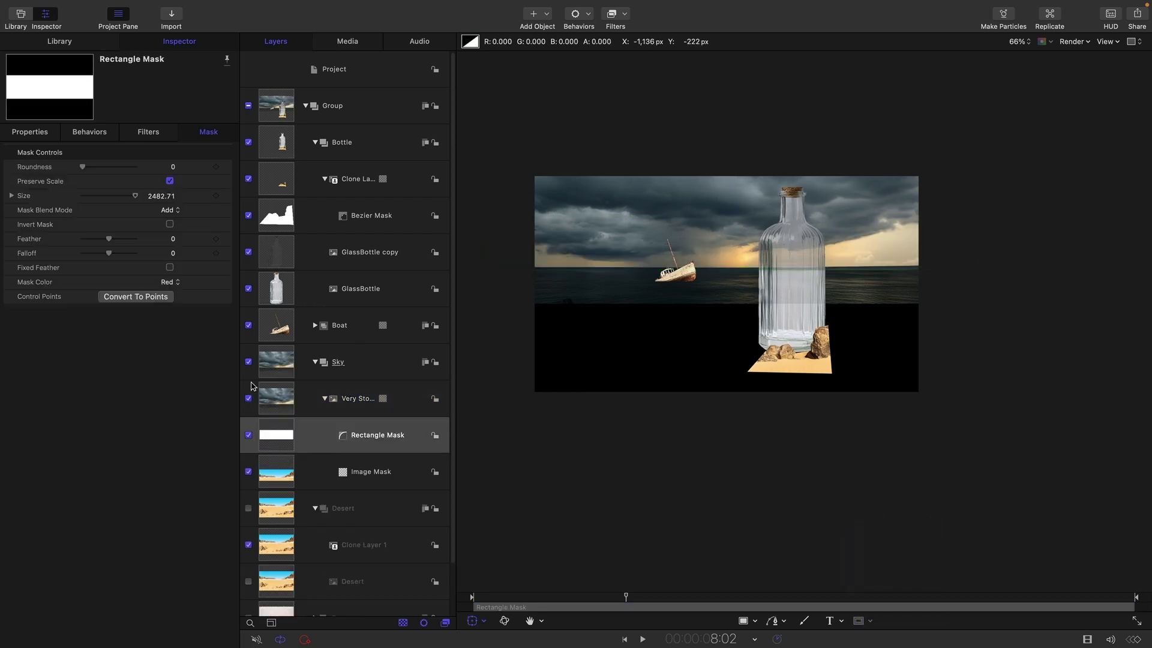
Step: Set the rectangle mask to Subtract blend mode, inverted, with -200 feather
click(171, 211)
click(173, 226)
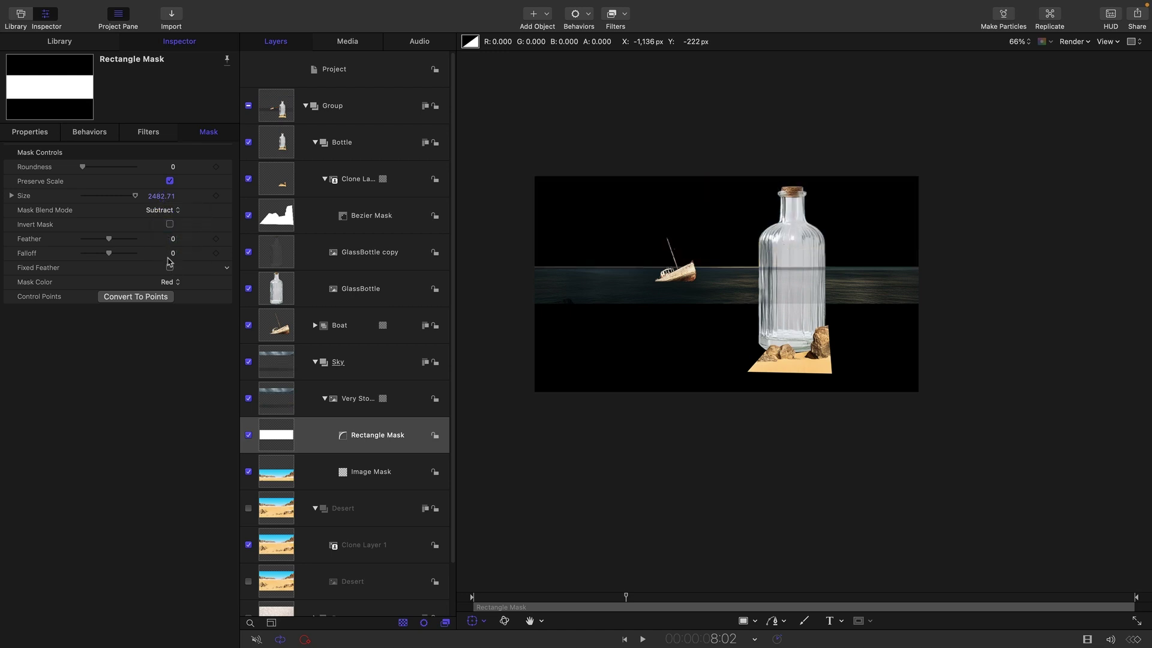
click(170, 225)
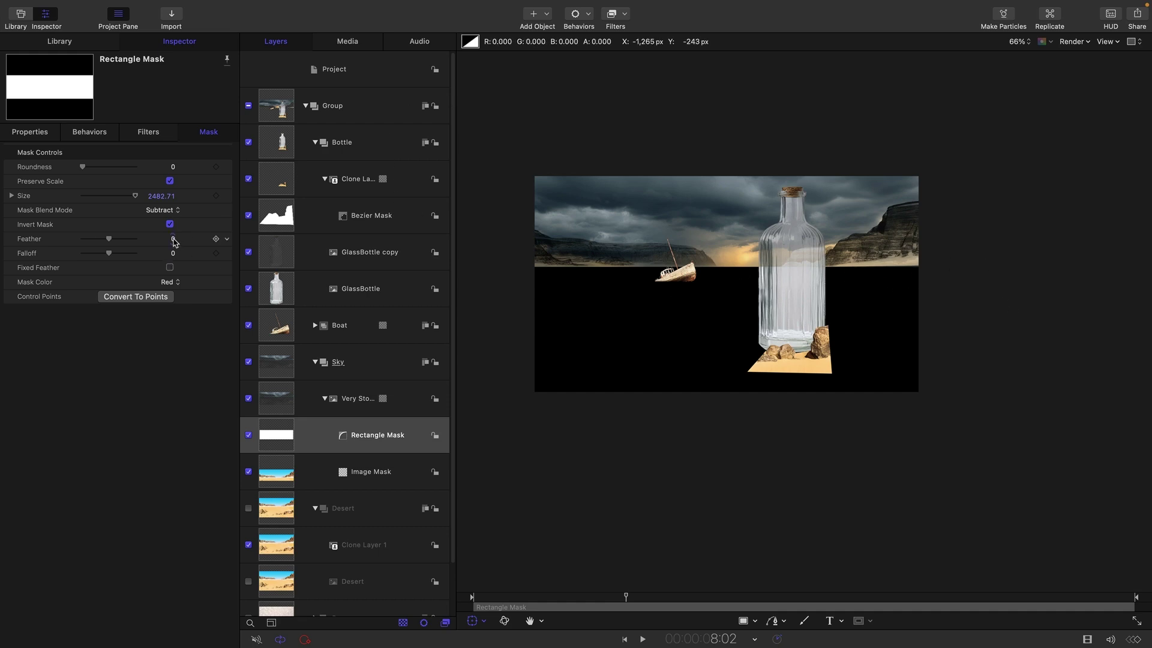
drag(173, 239, 172, 237)
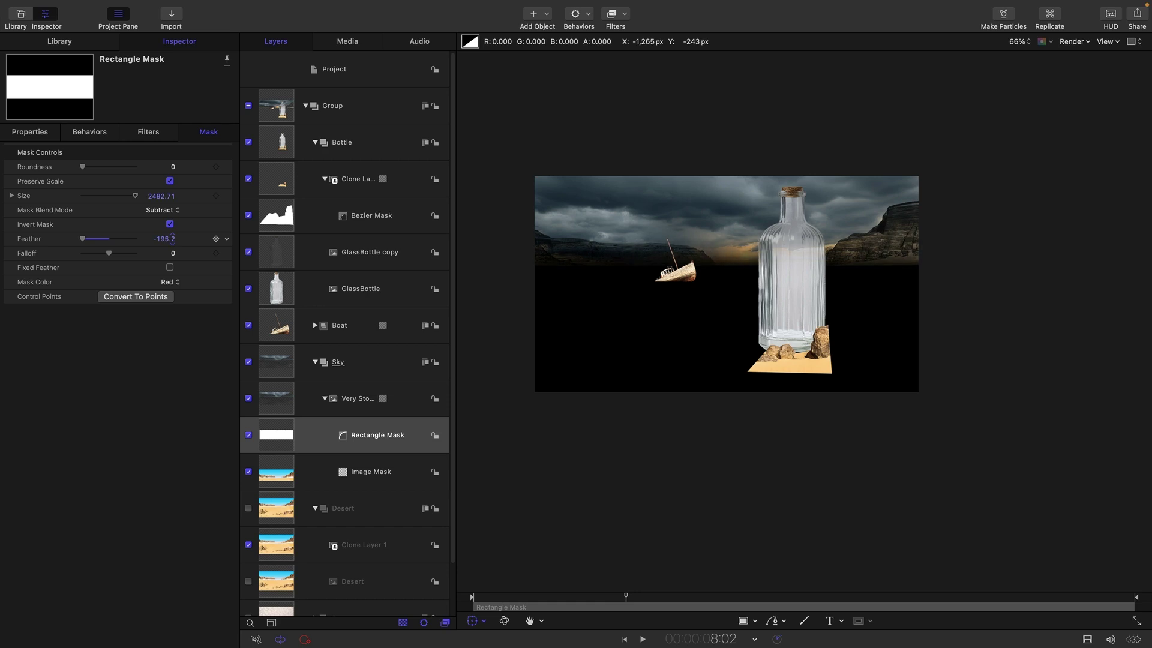
click(172, 239)
text(-200)
key(Return)
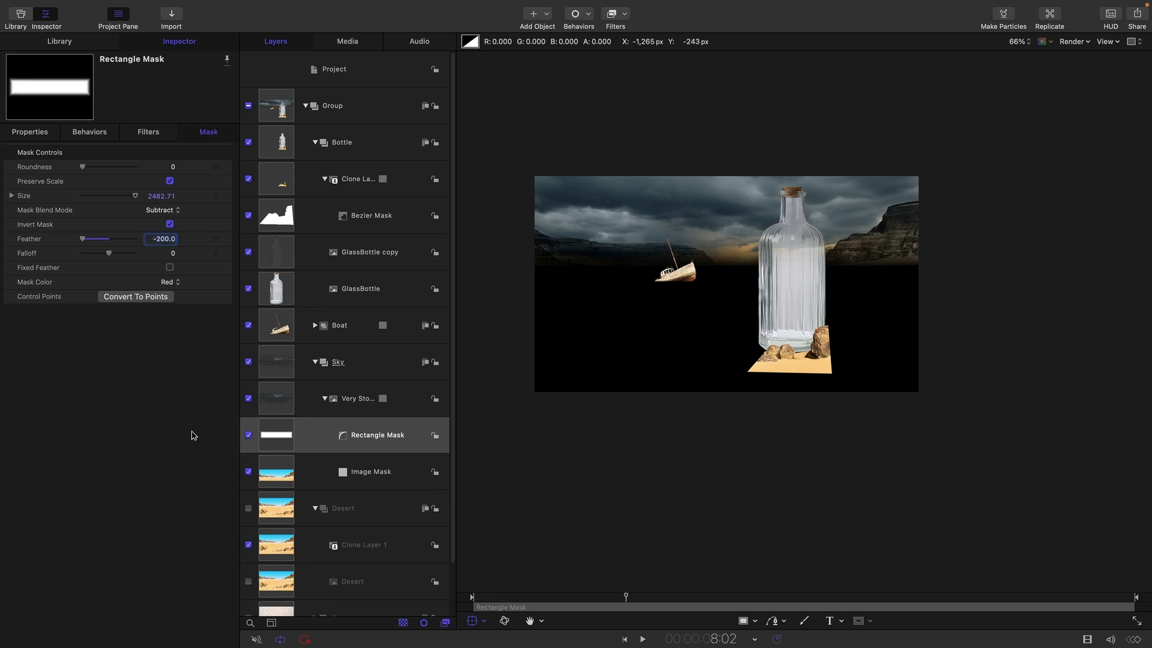
Step: Toggle the Desert layer on and off to check the mask blend, then select the Image Mask
click(248, 509)
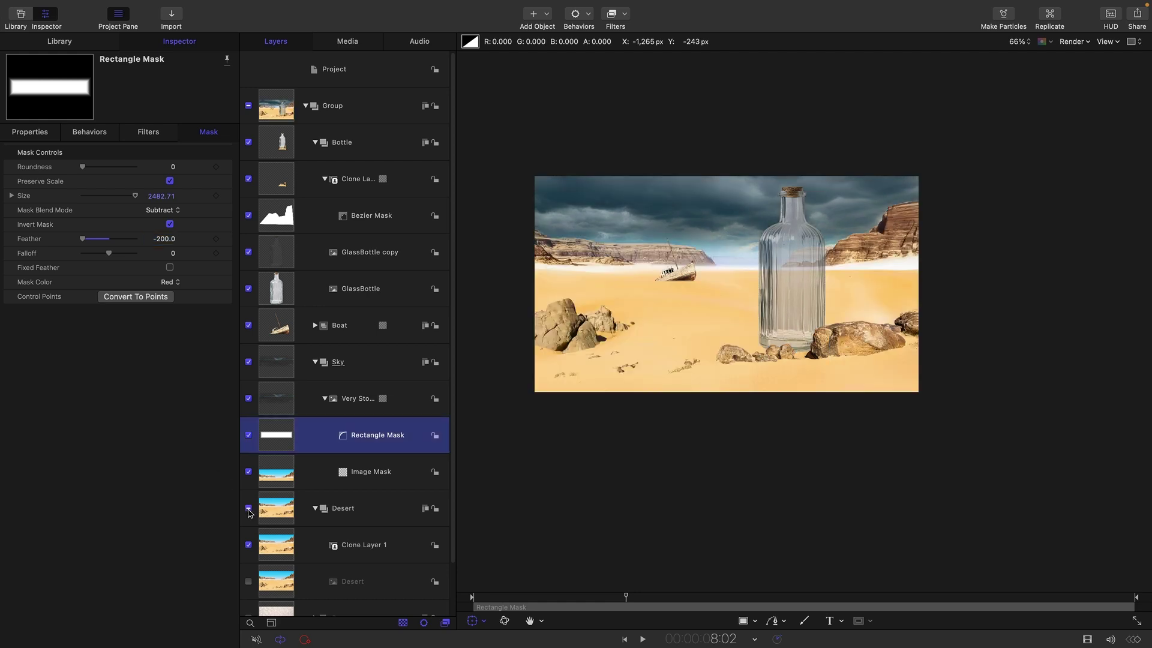
click(249, 509)
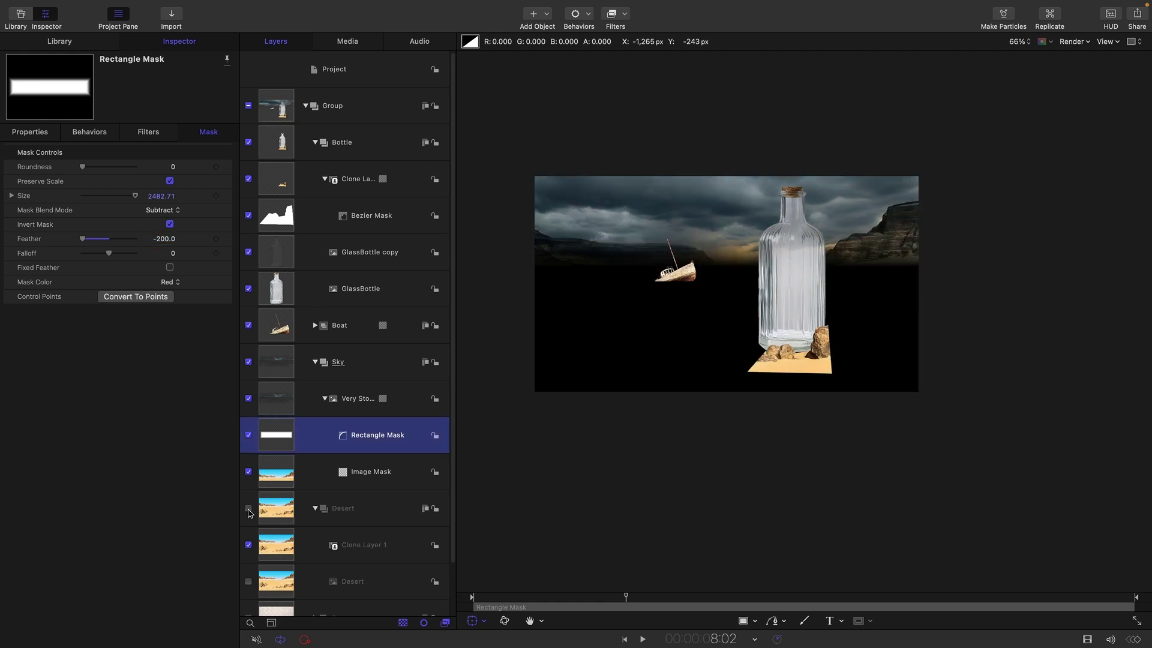
click(274, 468)
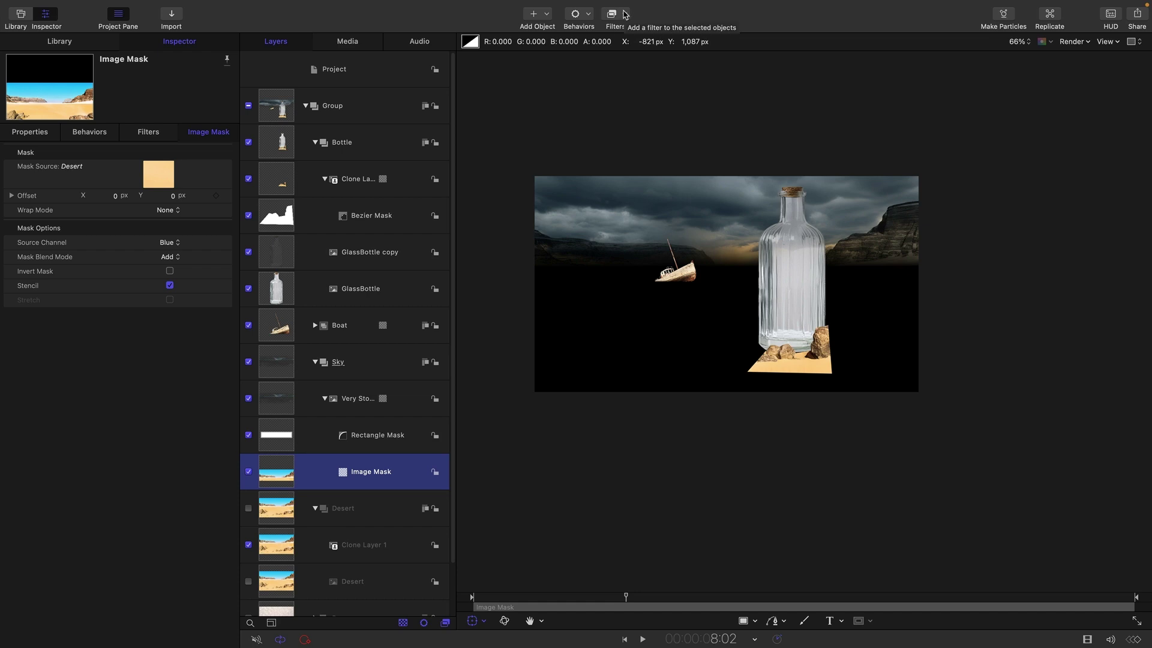
Step: Add a Levels filter to the Image Mask and raise its black point to harden the mask
click(625, 13)
mouse_move(624, 77)
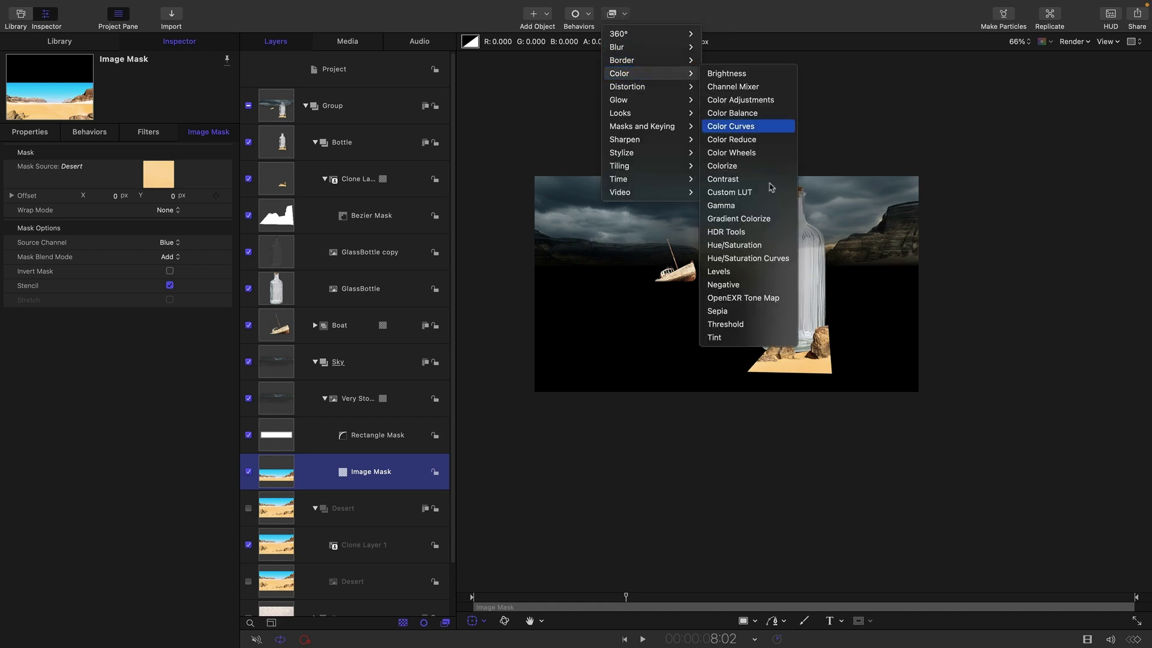
click(759, 273)
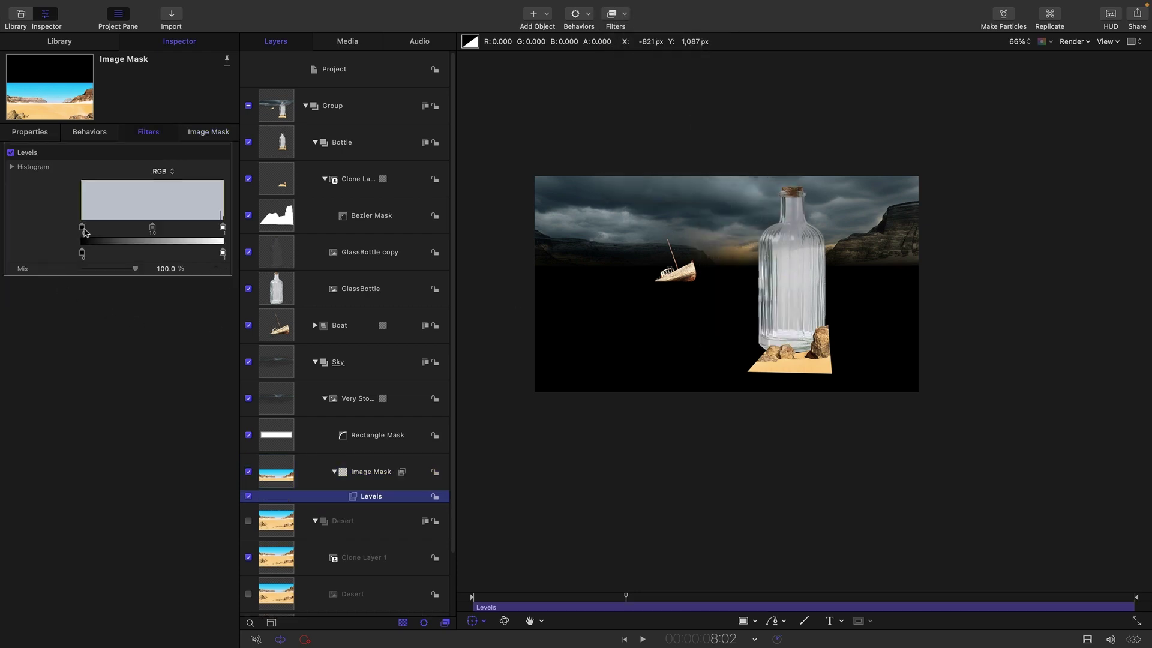
drag(82, 230, 219, 229)
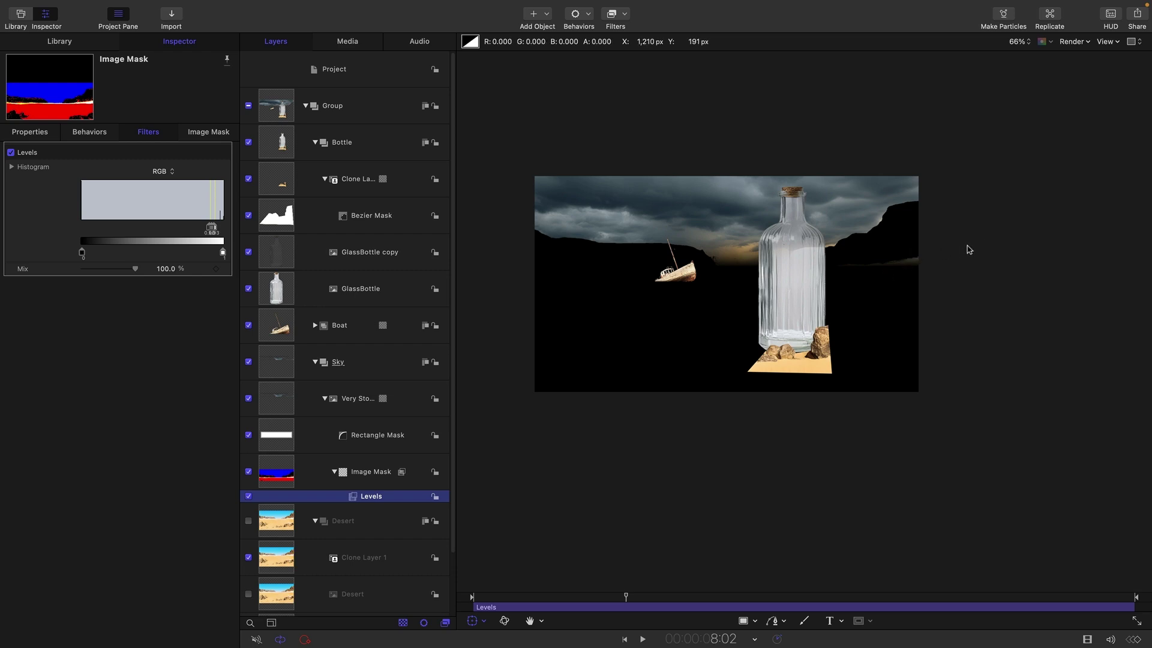
Step: Turn the Desert layer back on and zoom to 300% on the cliff beside the bottle
click(249, 521)
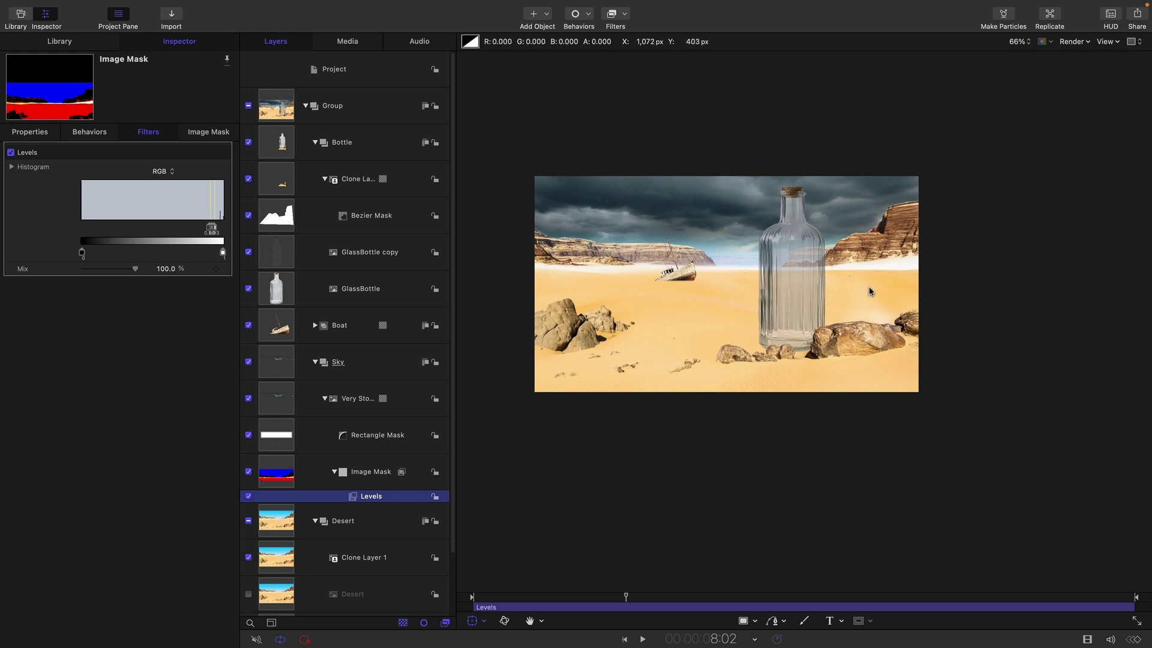
key(shift+z)
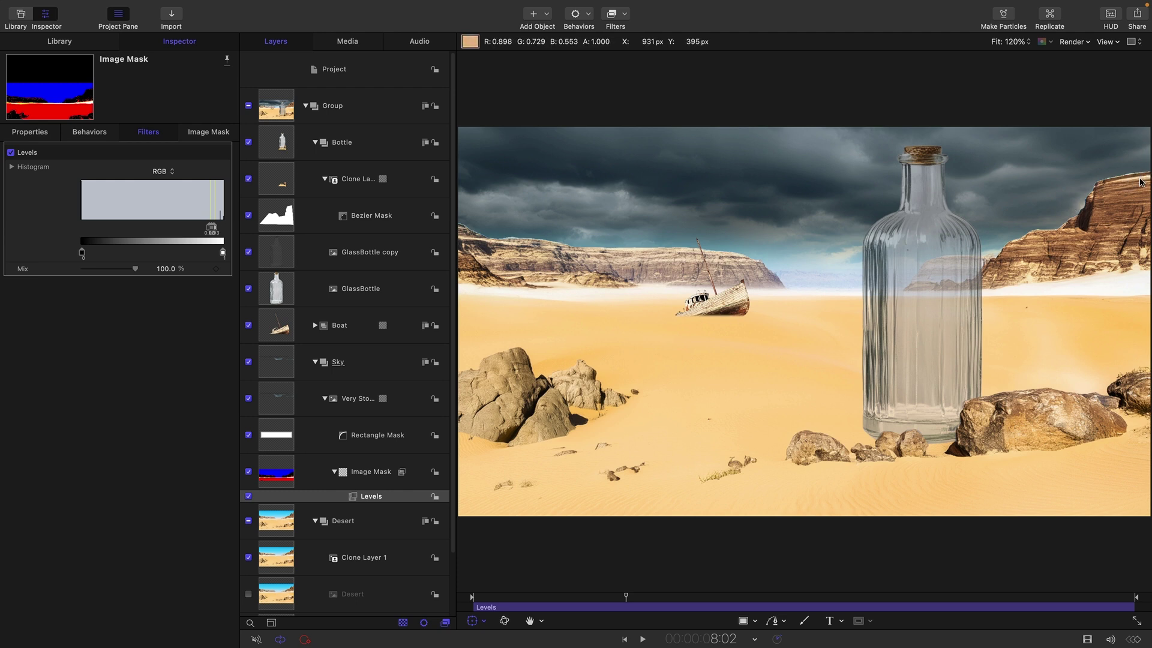
key(super+equal)
scroll(804, 321, right, 10)
key(h)
drag(825, 180, 954, 279)
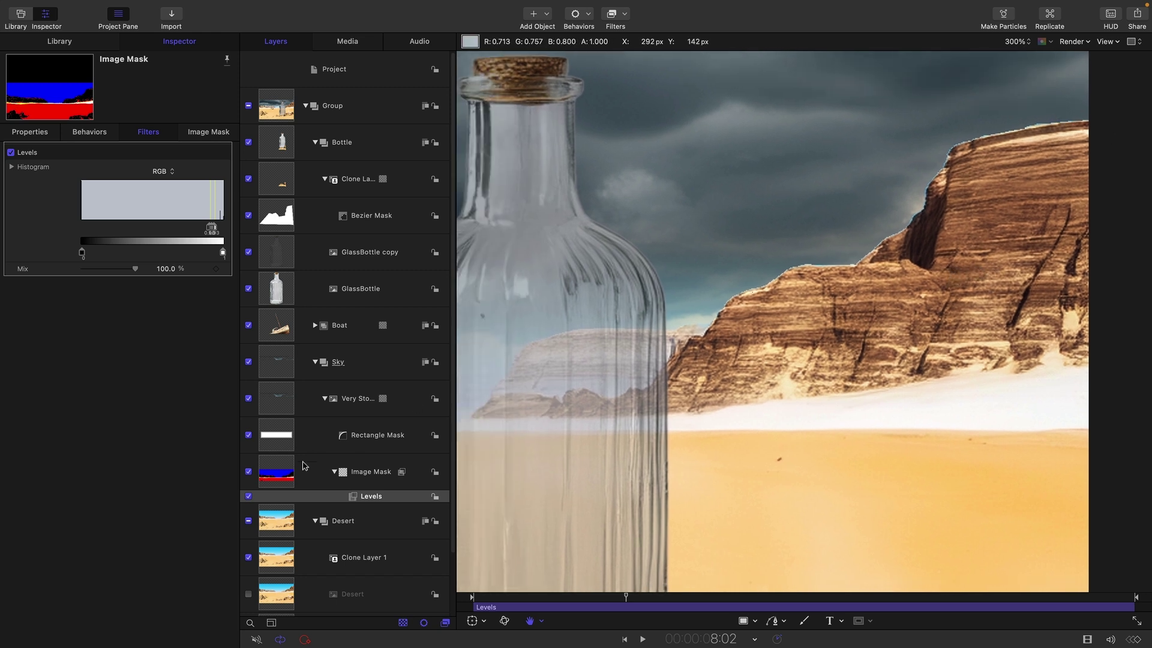
Step: Add a MinMax filter to the Image Mask in Maximum mode
click(278, 475)
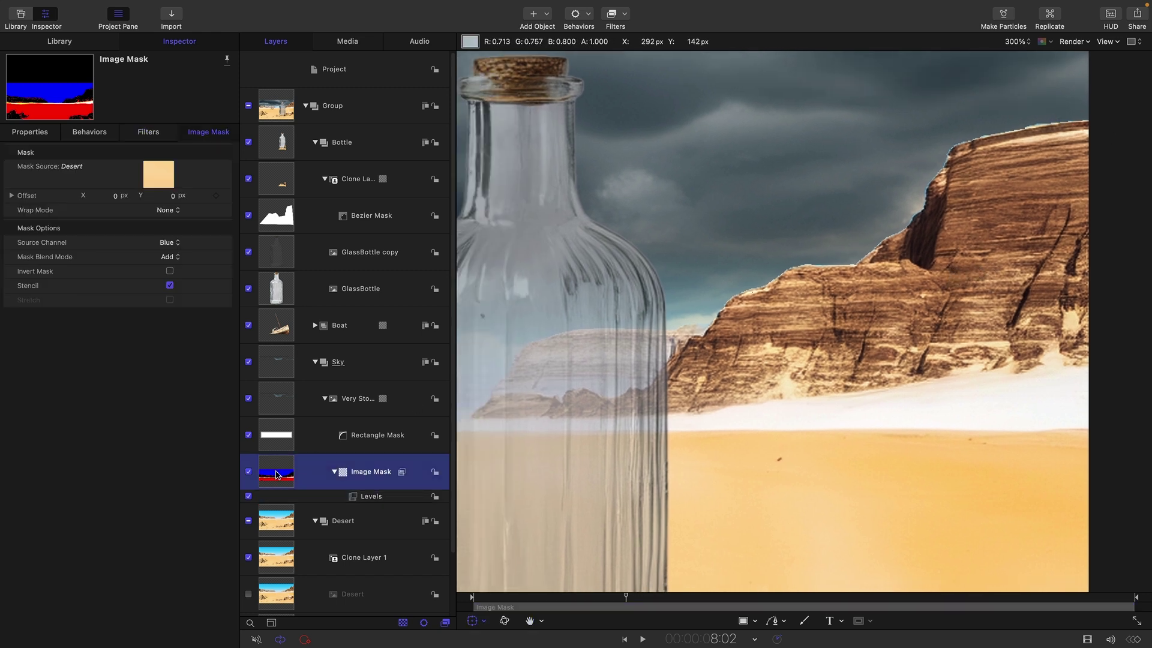
click(628, 15)
mouse_move(660, 154)
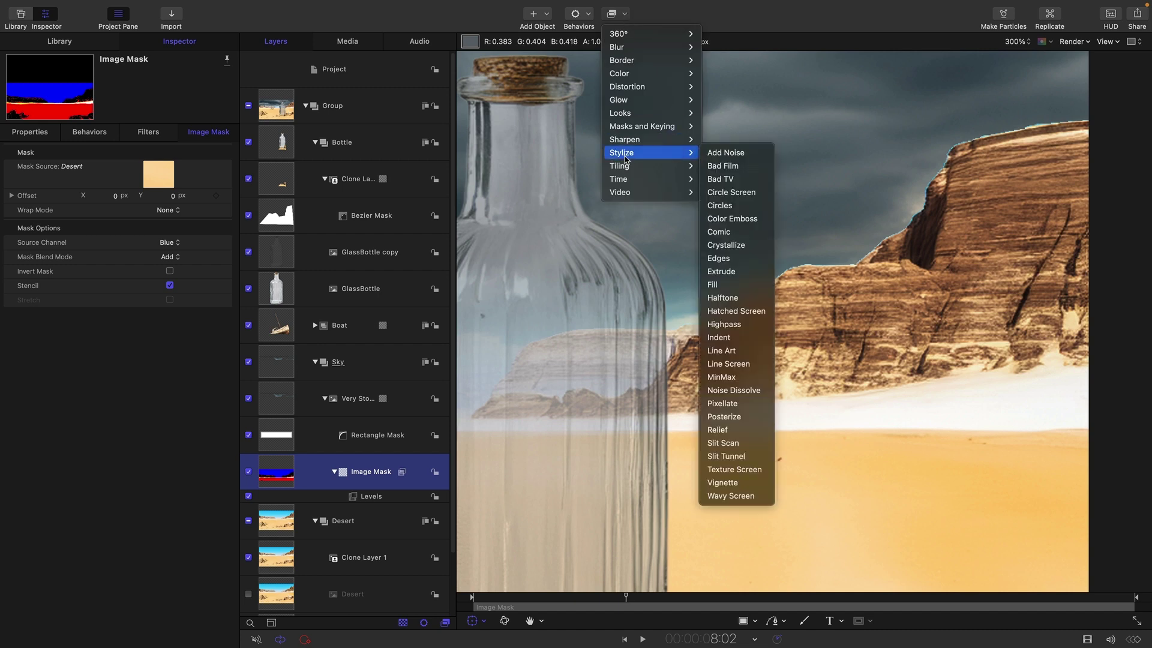
click(759, 373)
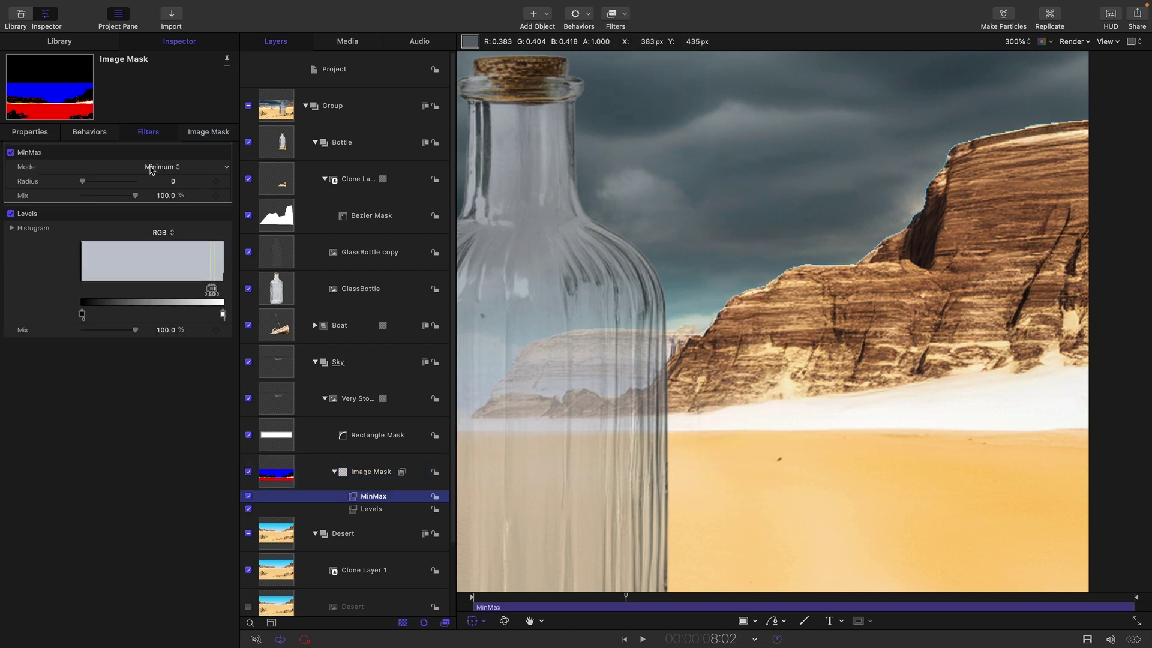
click(152, 167)
click(173, 180)
click(173, 184)
text(2)
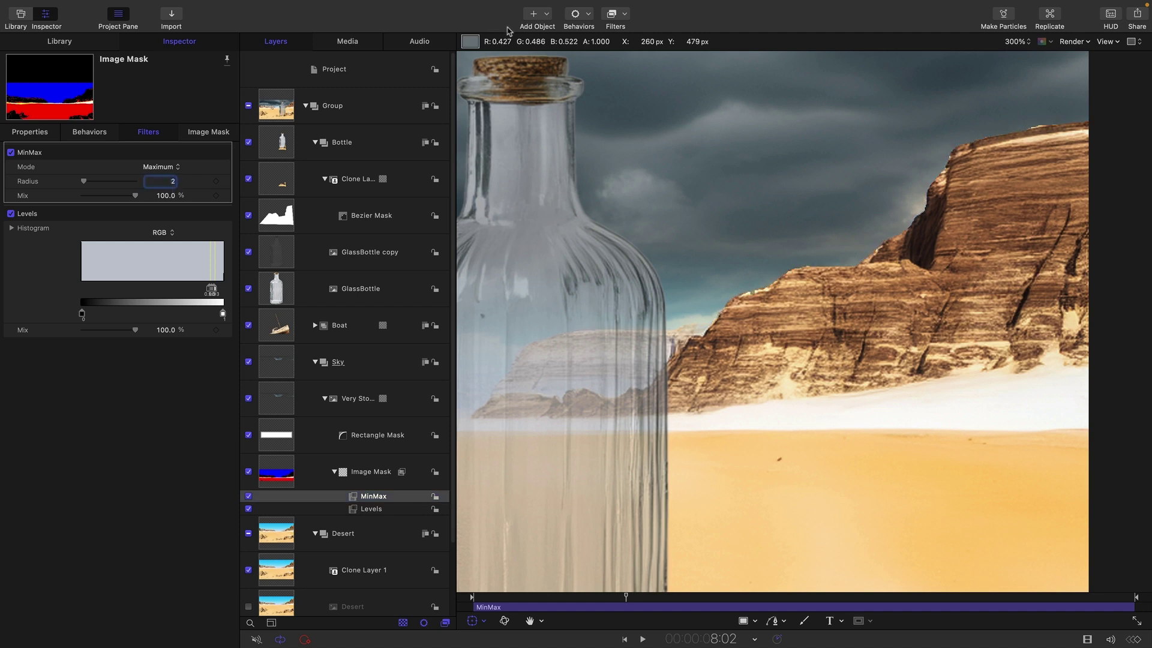
Step: Add an 8.0 Gaussian Blur to the Image Mask and set the MinMax radius to 3
click(630, 17)
mouse_move(624, 48)
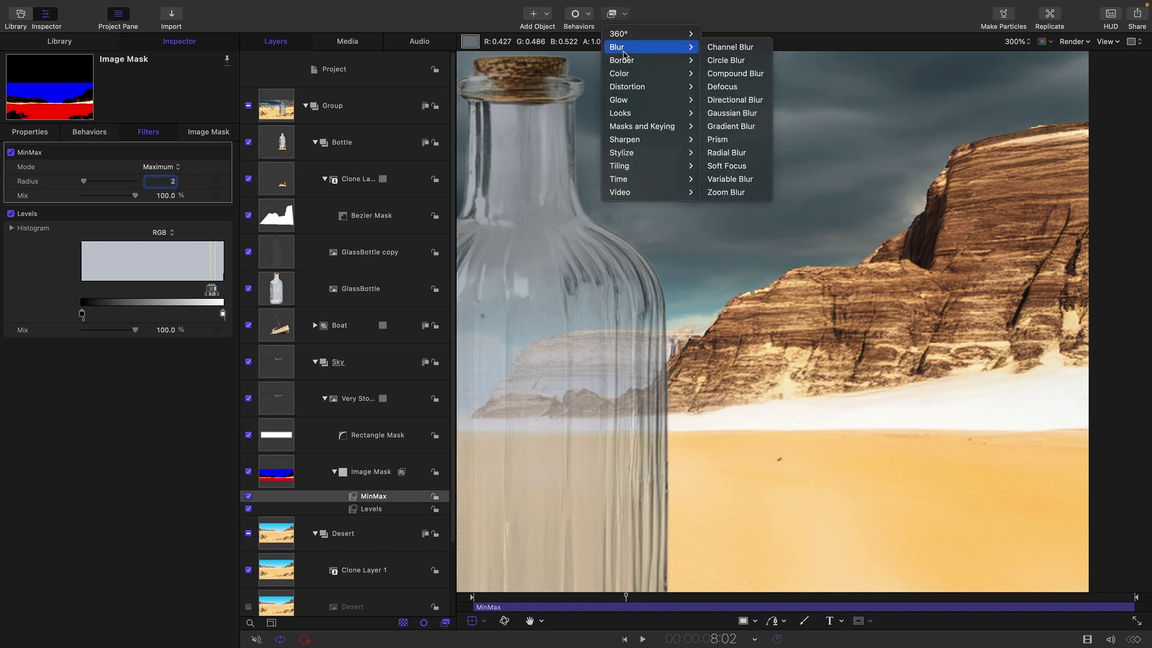
click(733, 113)
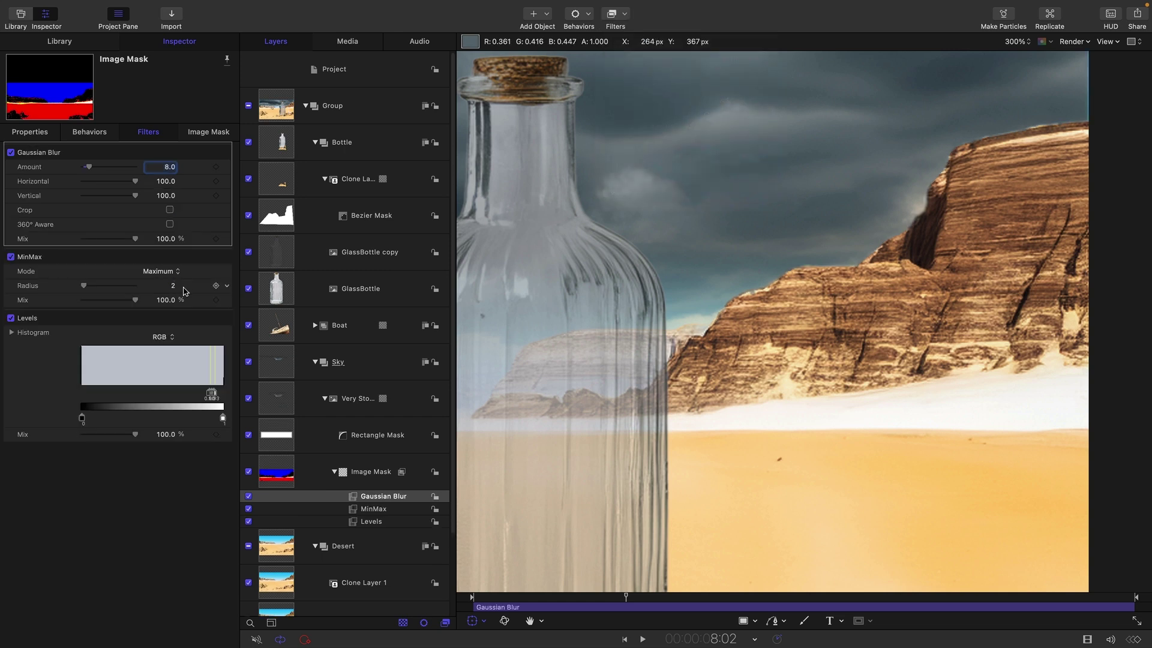
click(174, 286)
text(6)
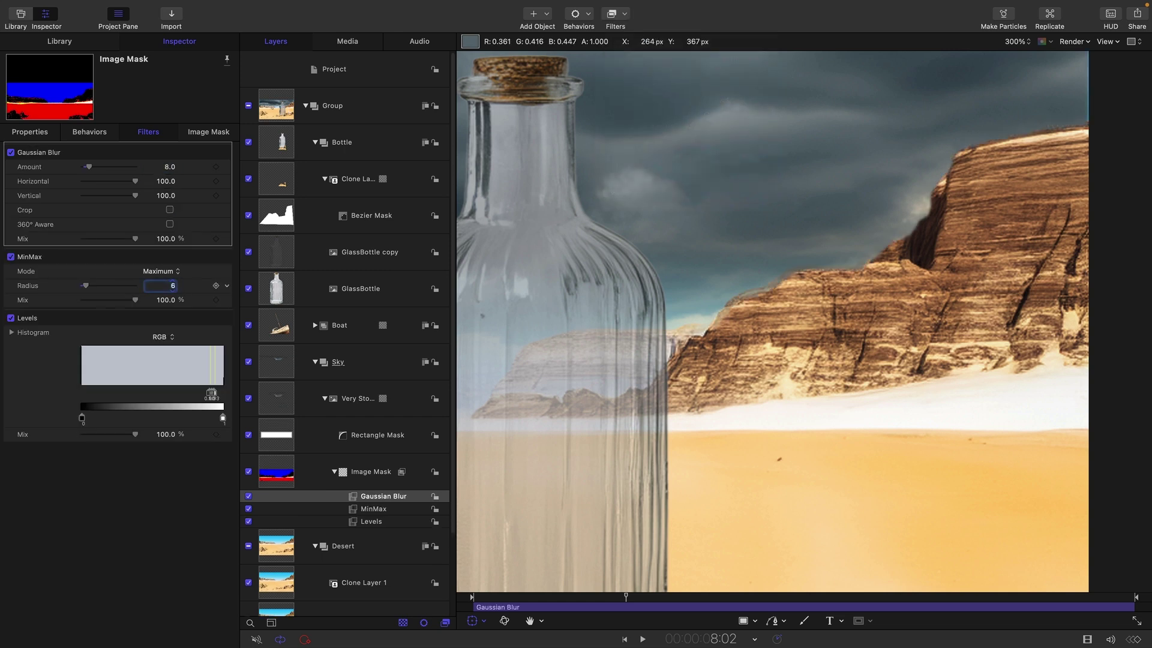
key(BackSpace)
text(3)
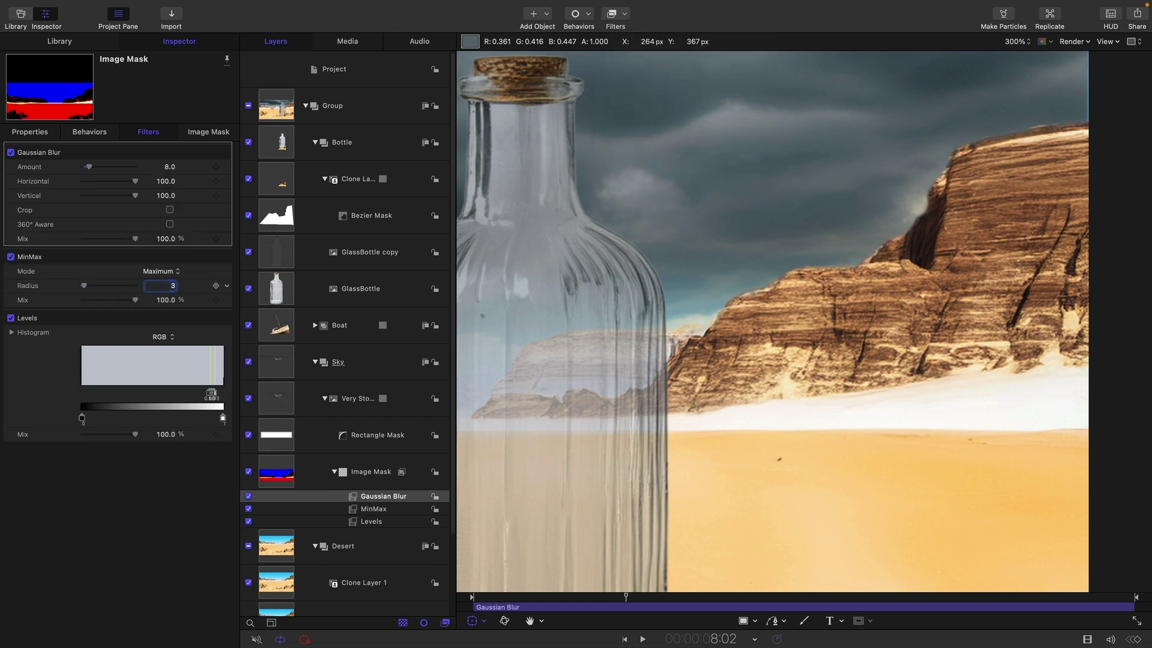
Step: Briefly test the blur's crop option, then view the full scene at 100%
key(alt+z)
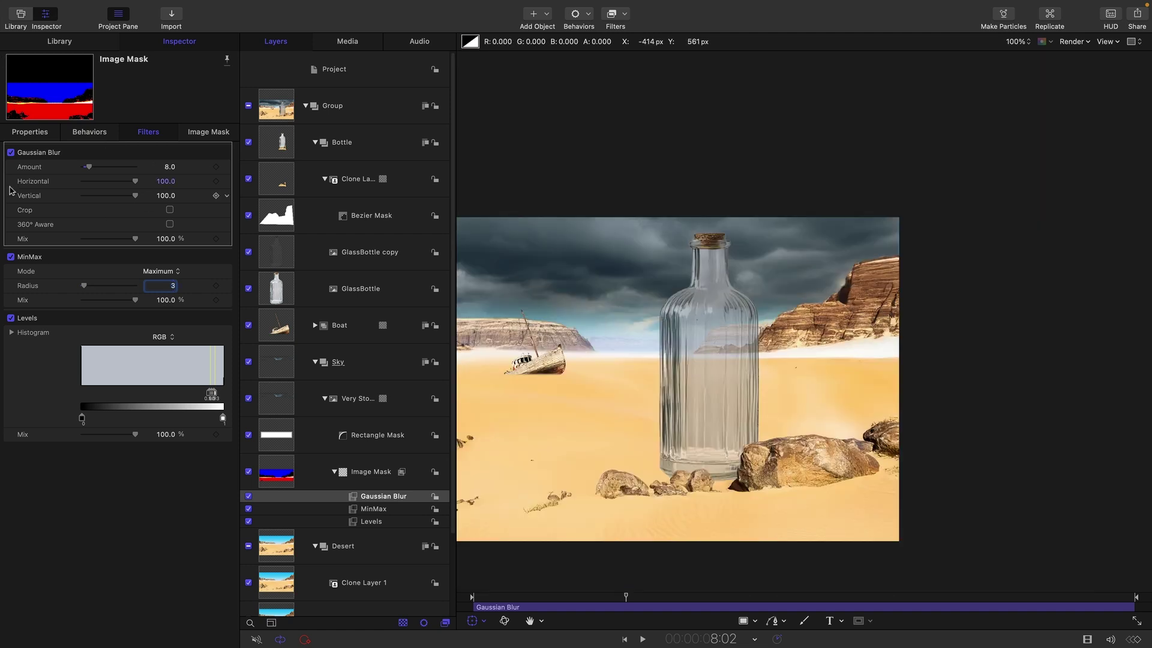
click(170, 210)
click(169, 210)
click(863, 482)
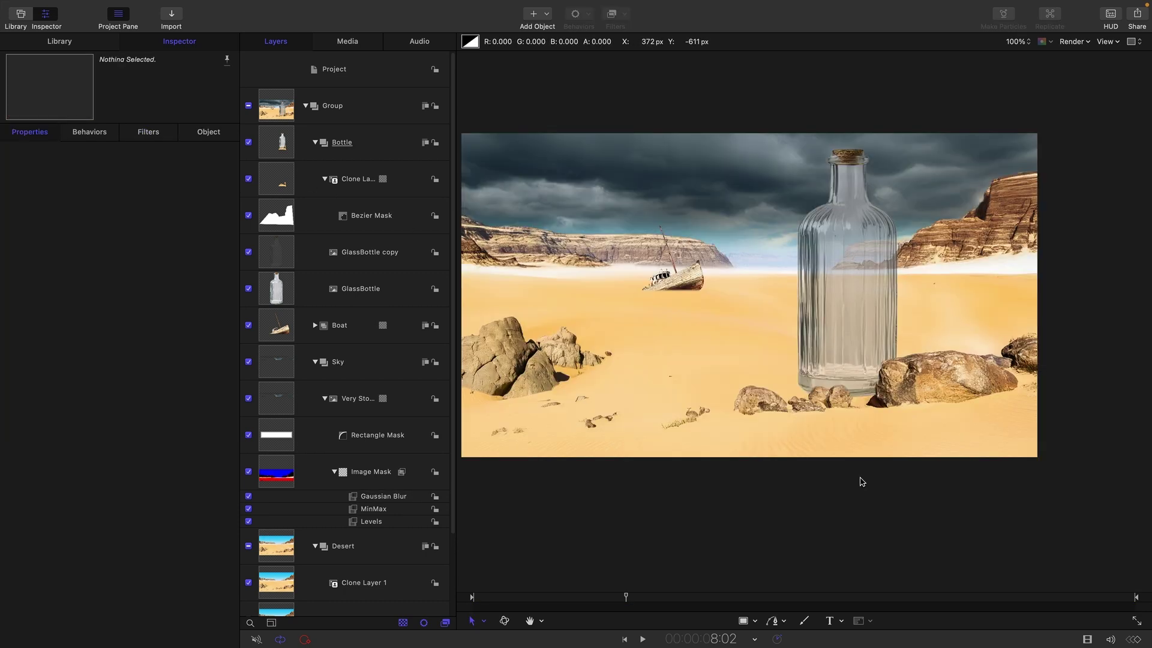
Step: Add a Gradient Colorize filter to the top-level Group
click(285, 111)
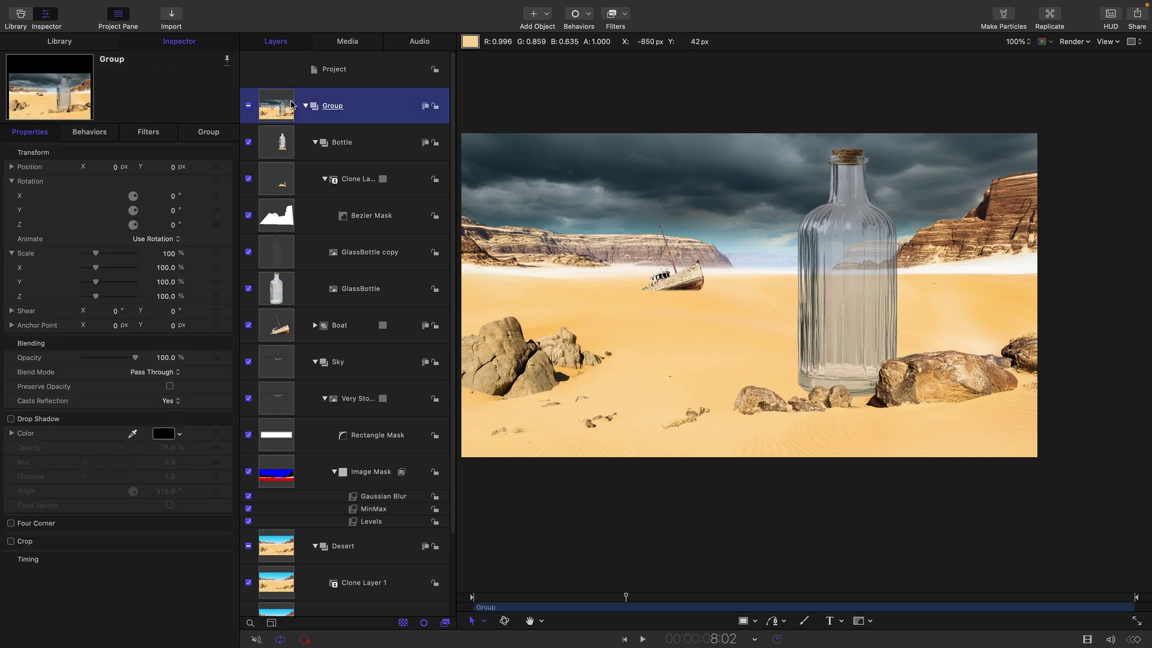
click(624, 15)
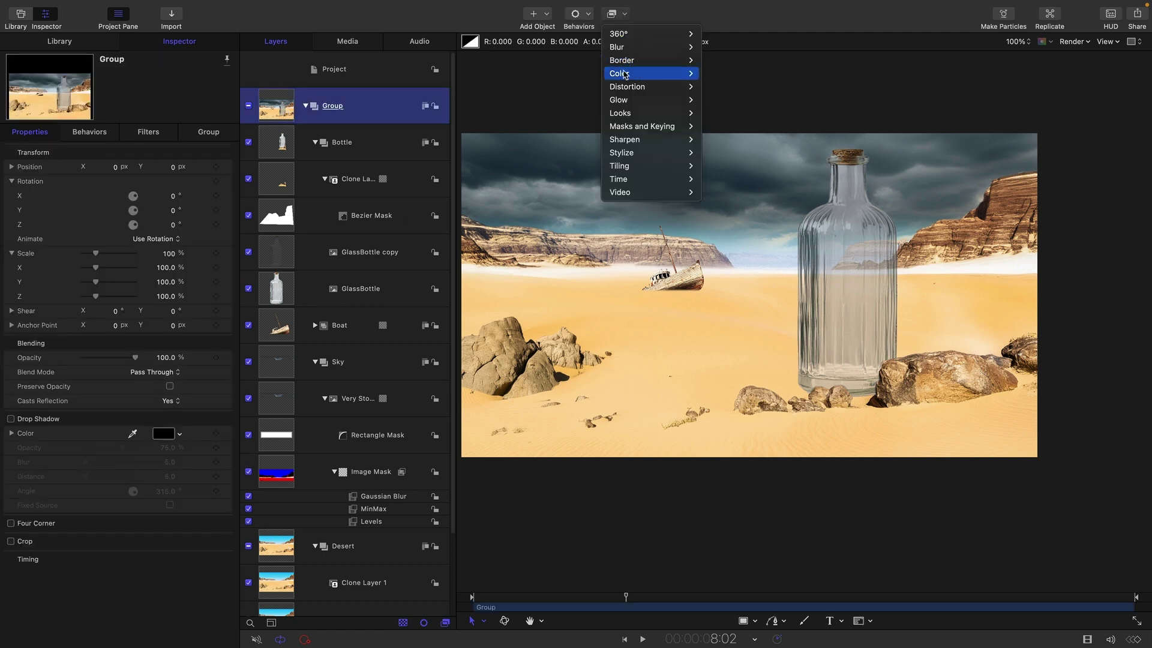
mouse_move(624, 73)
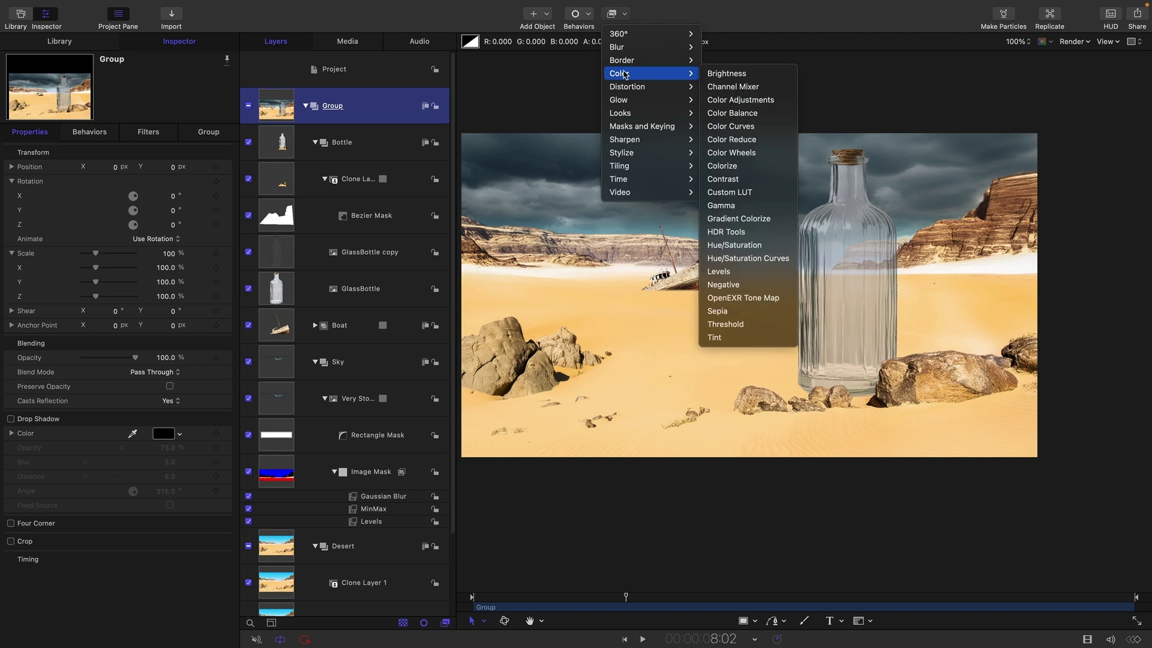
click(772, 225)
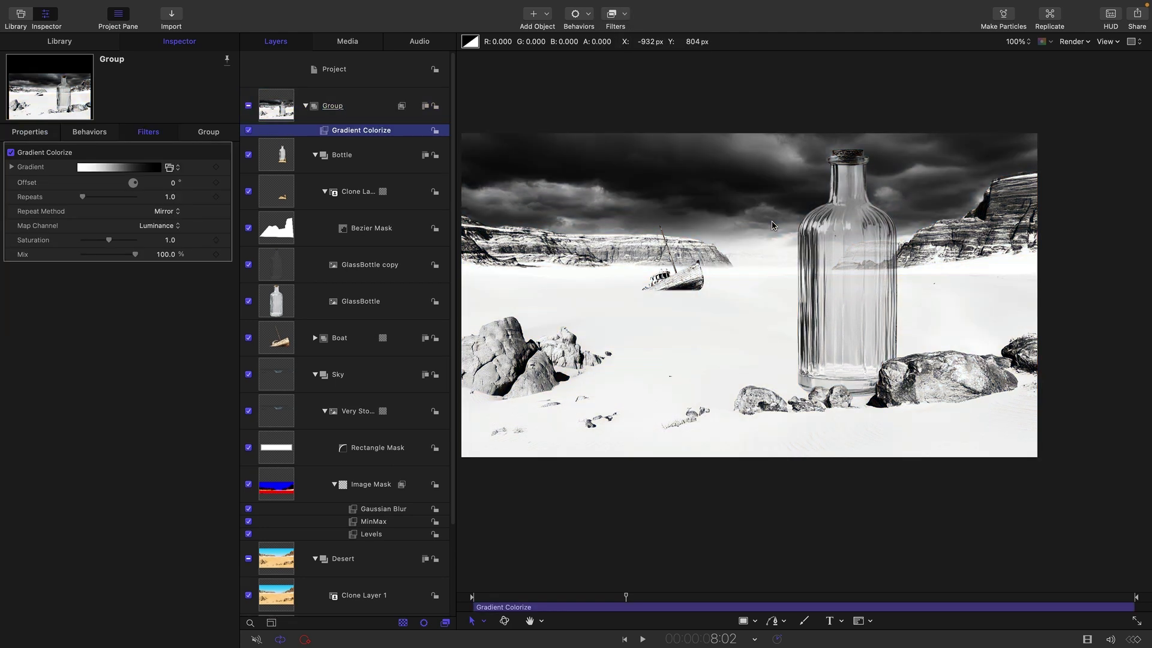
Step: Shift the gradient's midpoint slightly left to darken the scene
click(12, 168)
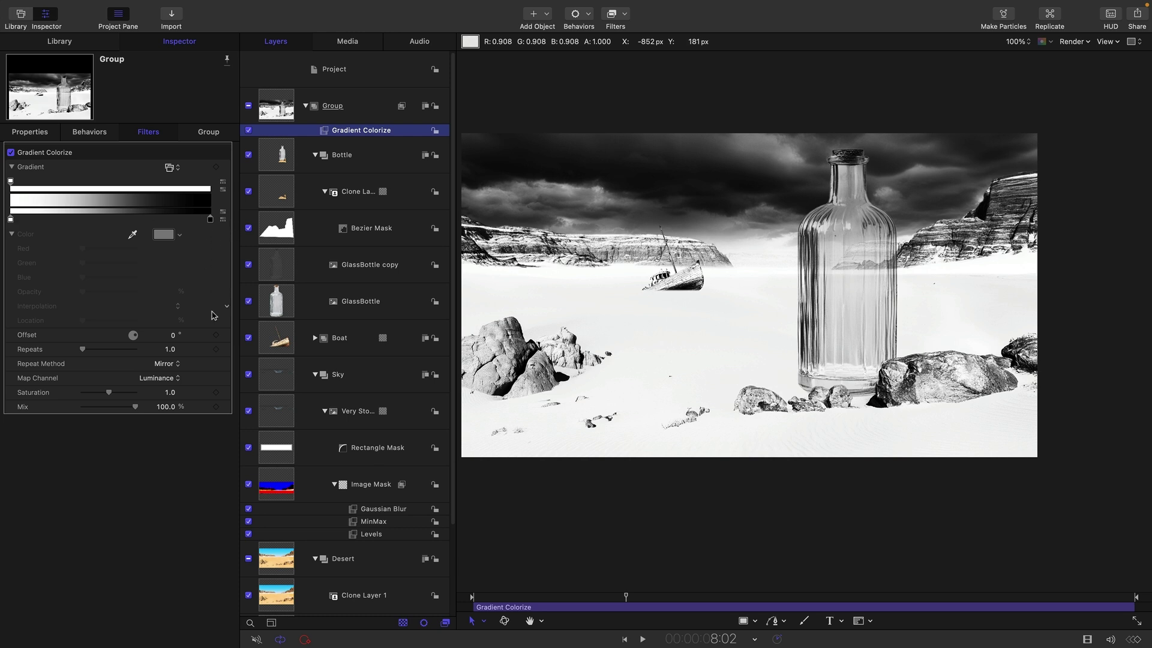
click(210, 219)
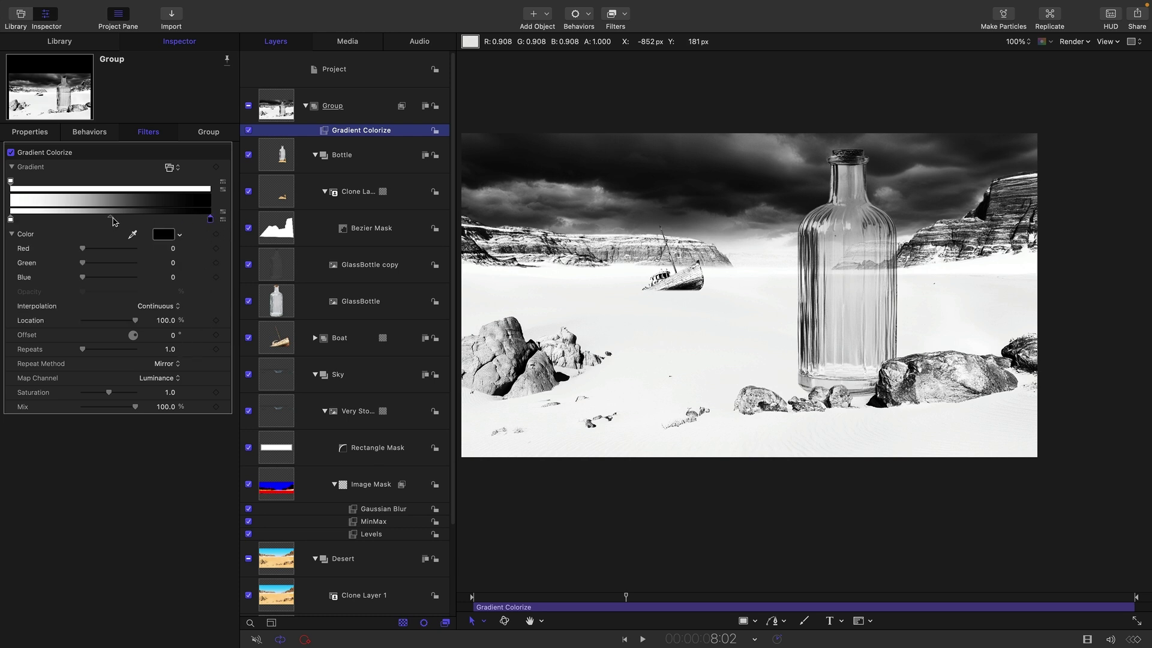
click(111, 218)
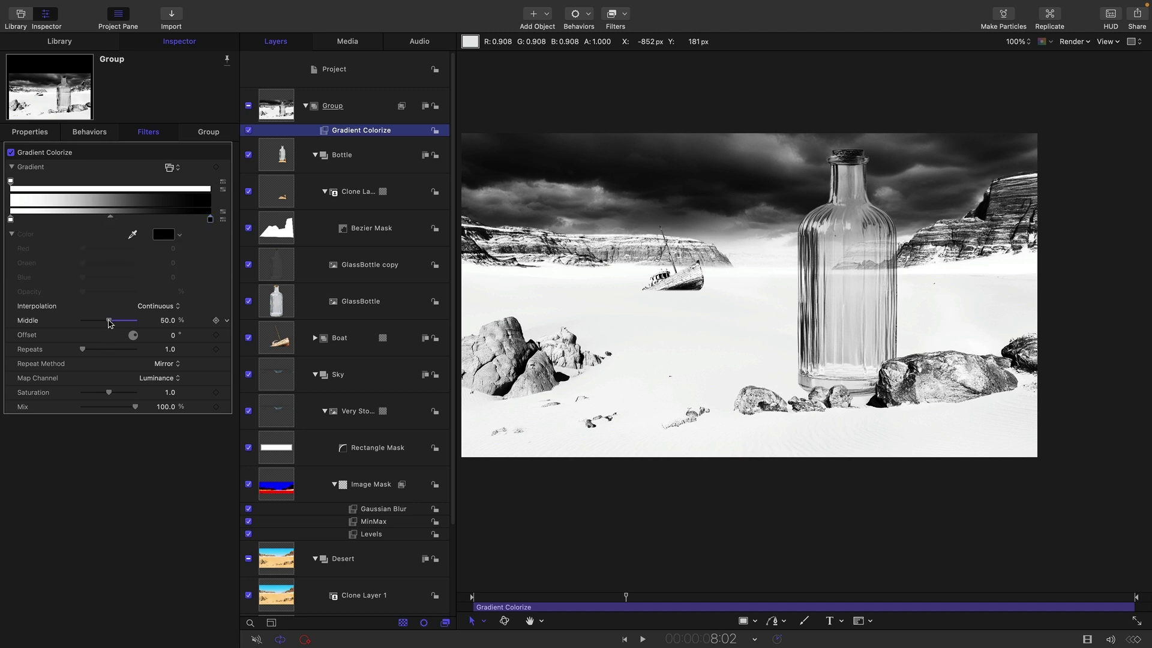
mouse_move(111, 320)
mouse_down()
mouse_move(83, 324)
mouse_move(107, 320)
mouse_up()
Step: Apply the Desert Dusk gradient preset and remove its middle colour stop
click(171, 168)
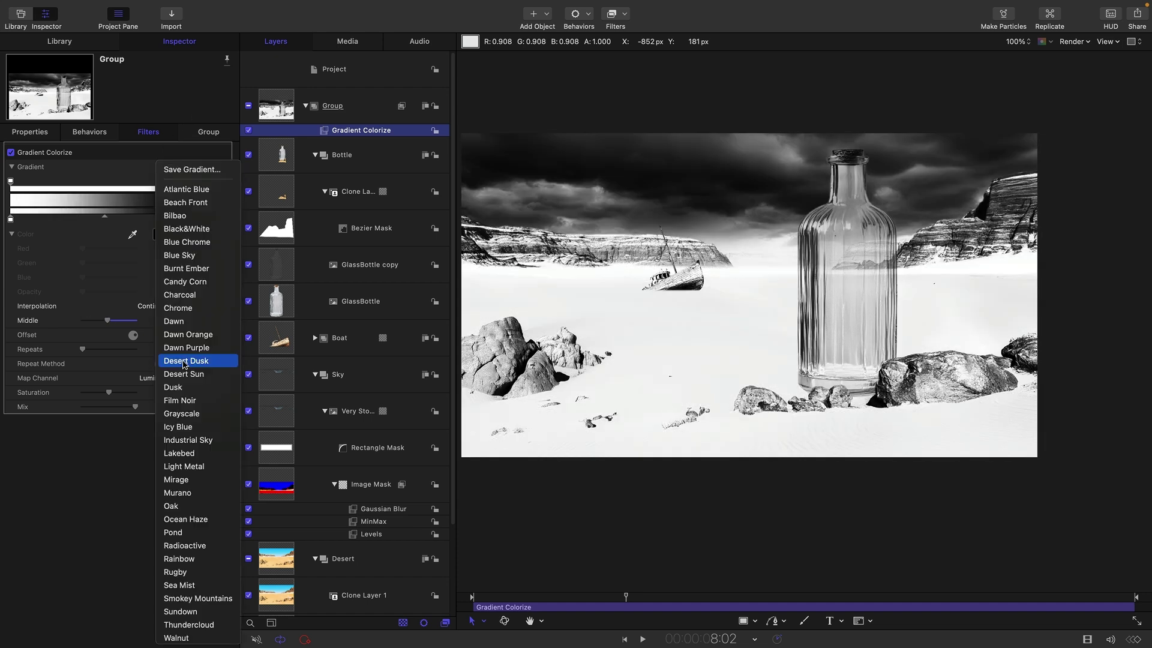
click(184, 361)
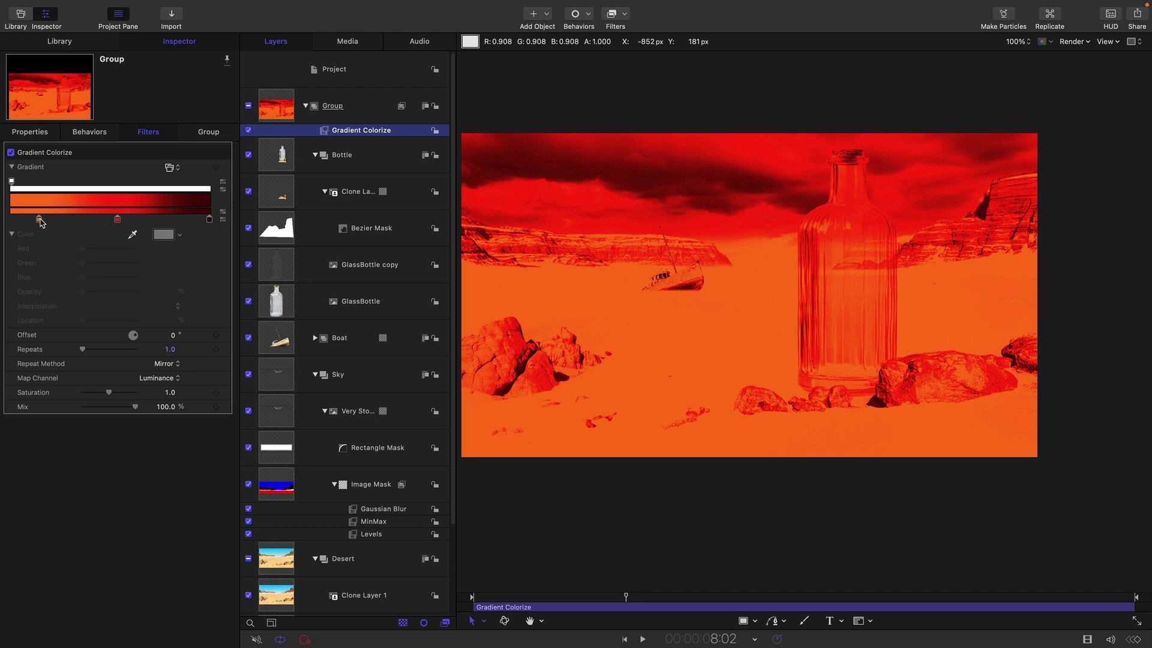
drag(39, 219, 3, 219)
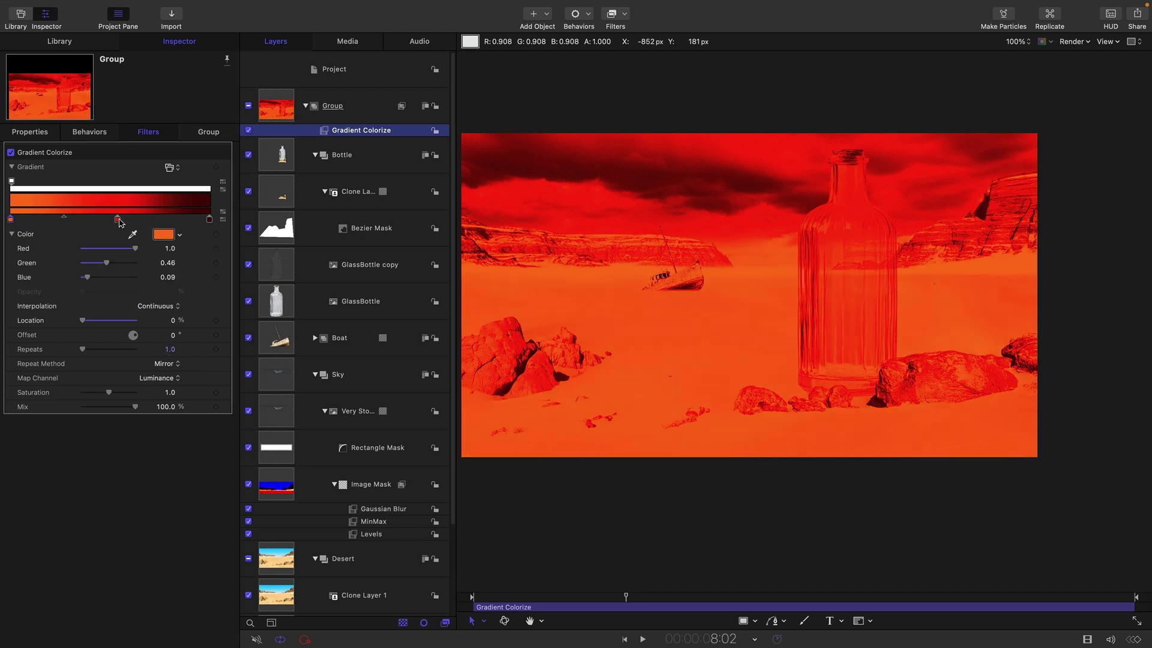
drag(117, 219, 116, 236)
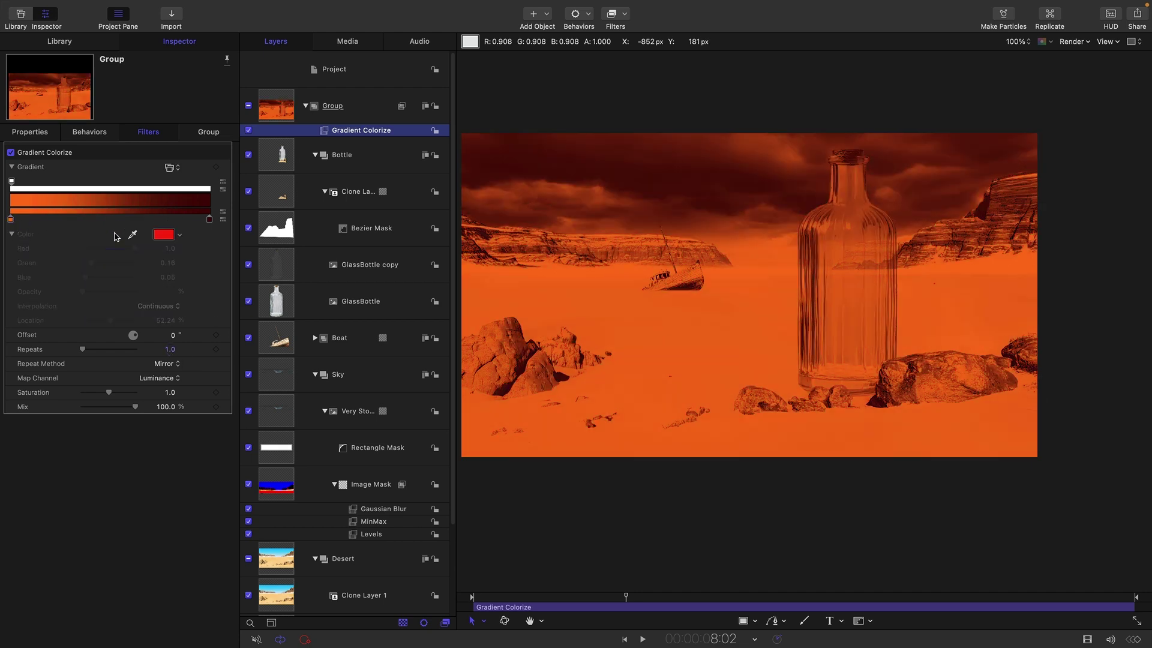
Step: Tweak the dark-brown end colour's green and map the gradient from the Blue channel
click(11, 219)
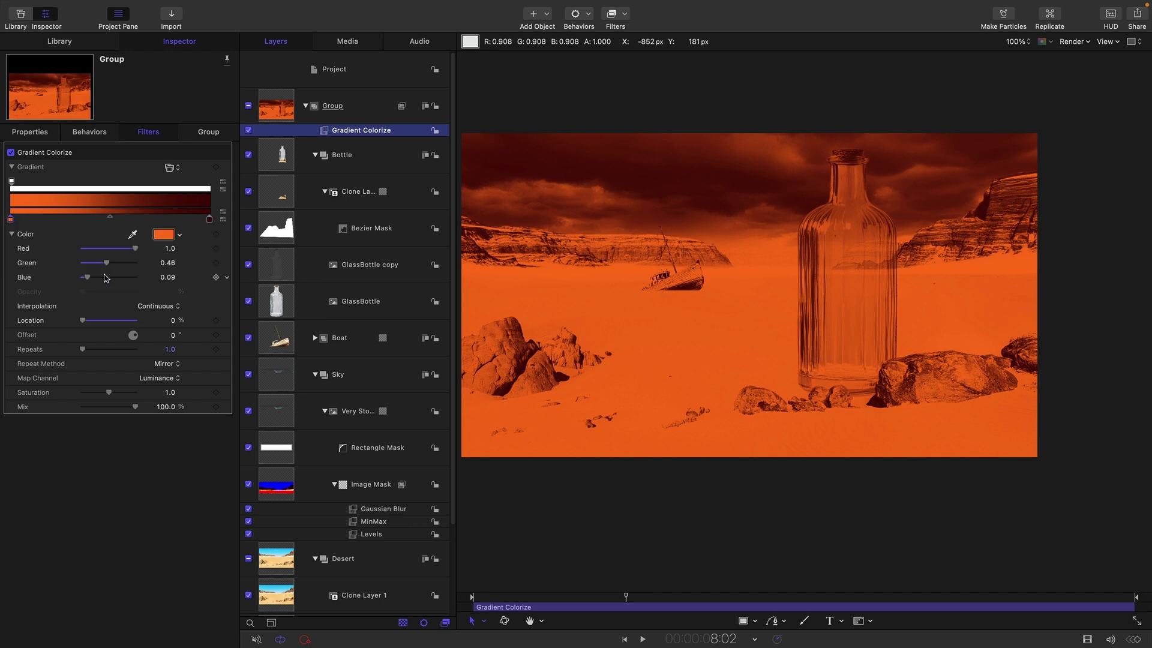
drag(87, 282, 141, 281)
key(super+z)
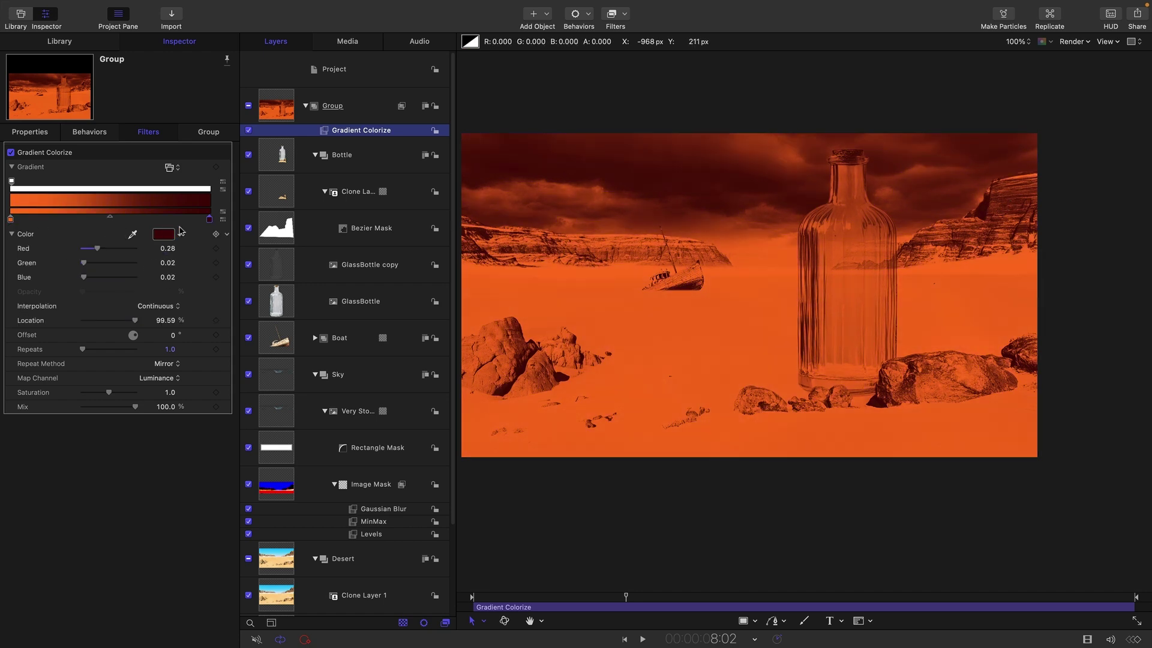
mouse_move(84, 267)
mouse_down()
mouse_move(118, 265)
mouse_move(91, 268)
mouse_up()
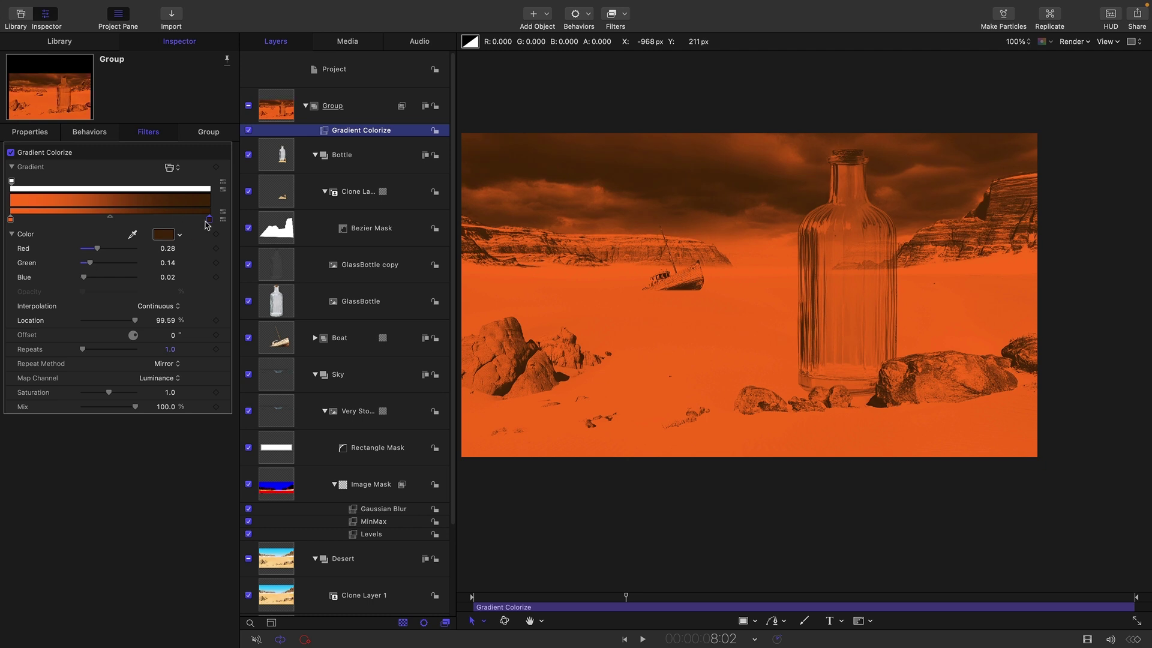
mouse_move(91, 265)
mouse_down()
mouse_move(122, 256)
mouse_move(99, 282)
mouse_move(83, 282)
mouse_move(114, 252)
mouse_move(93, 252)
mouse_move(86, 268)
mouse_up()
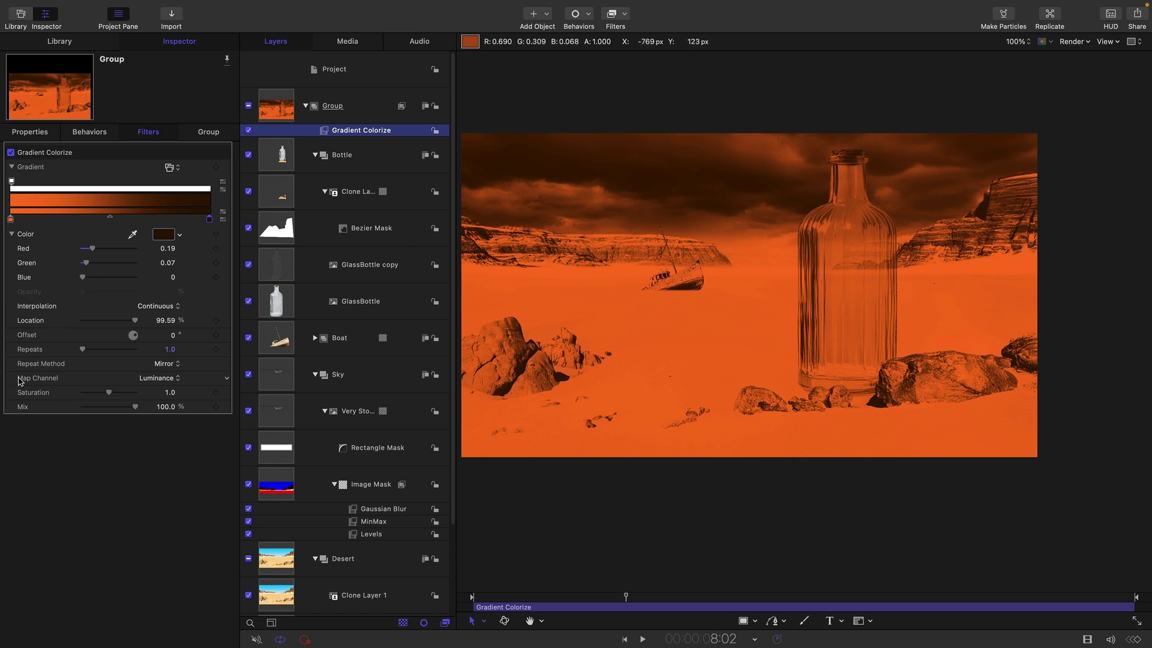
click(162, 379)
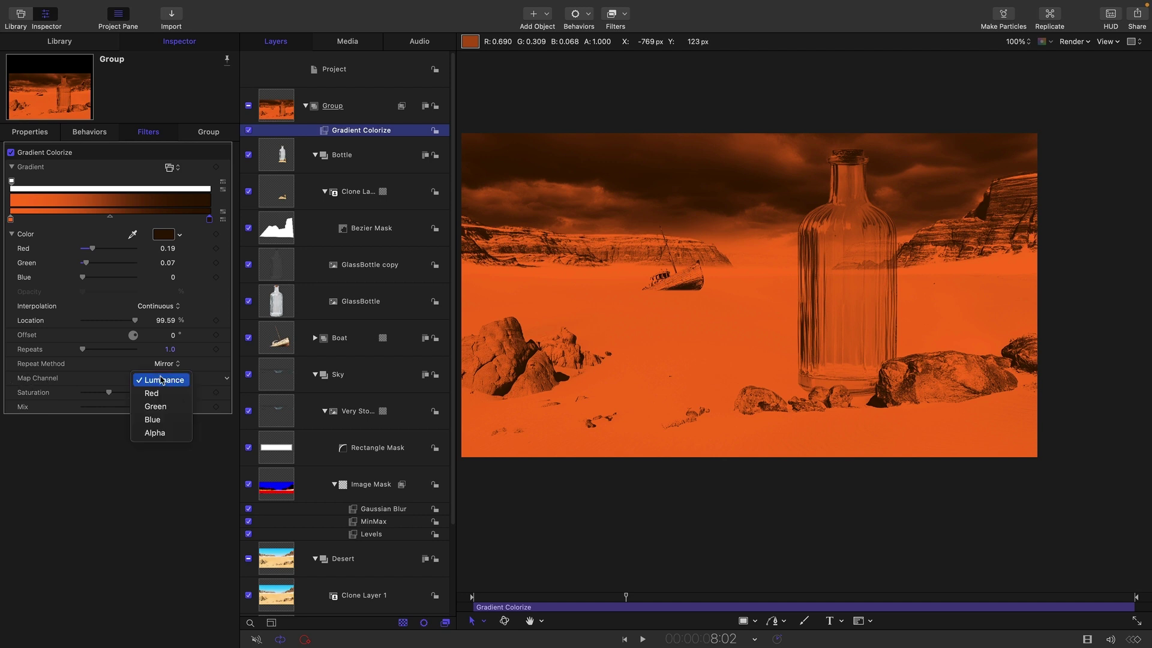
click(166, 423)
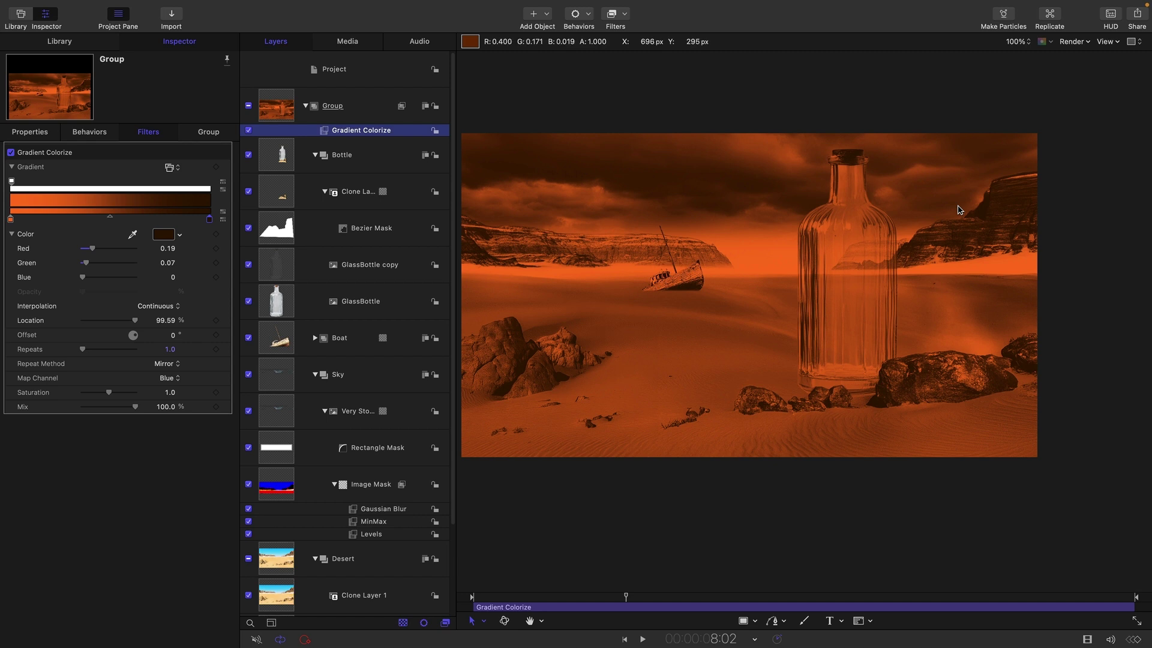
Step: Switch the gradient to the Grayscale preset, try 50% Mix, then restore Mix to 100%
click(171, 168)
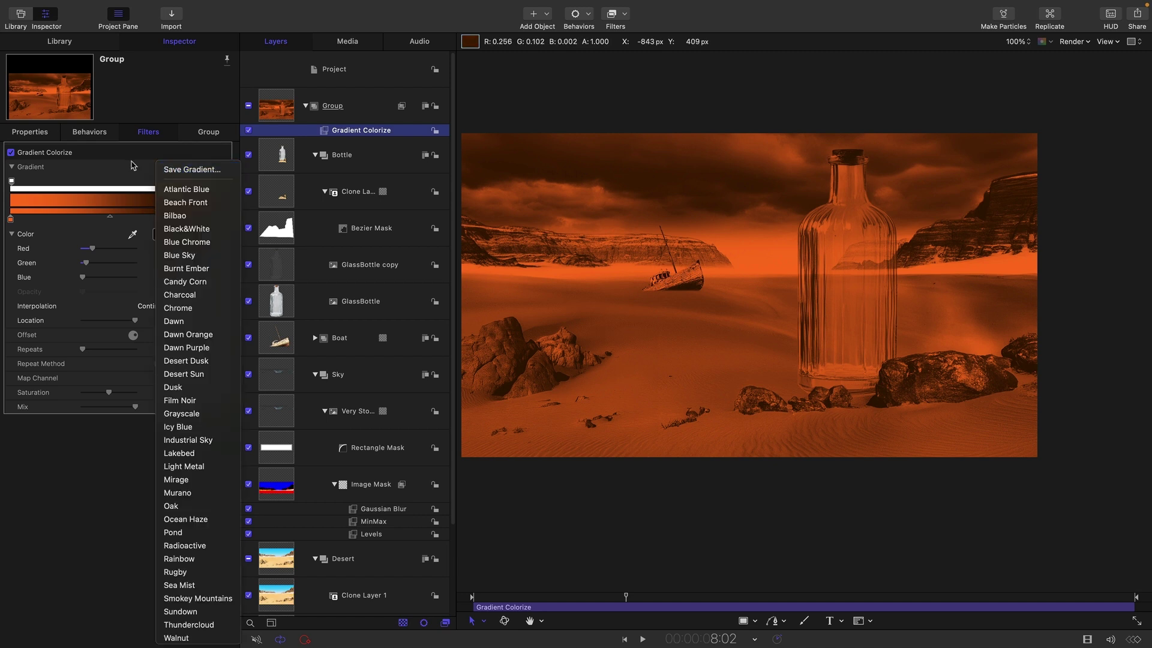
click(181, 413)
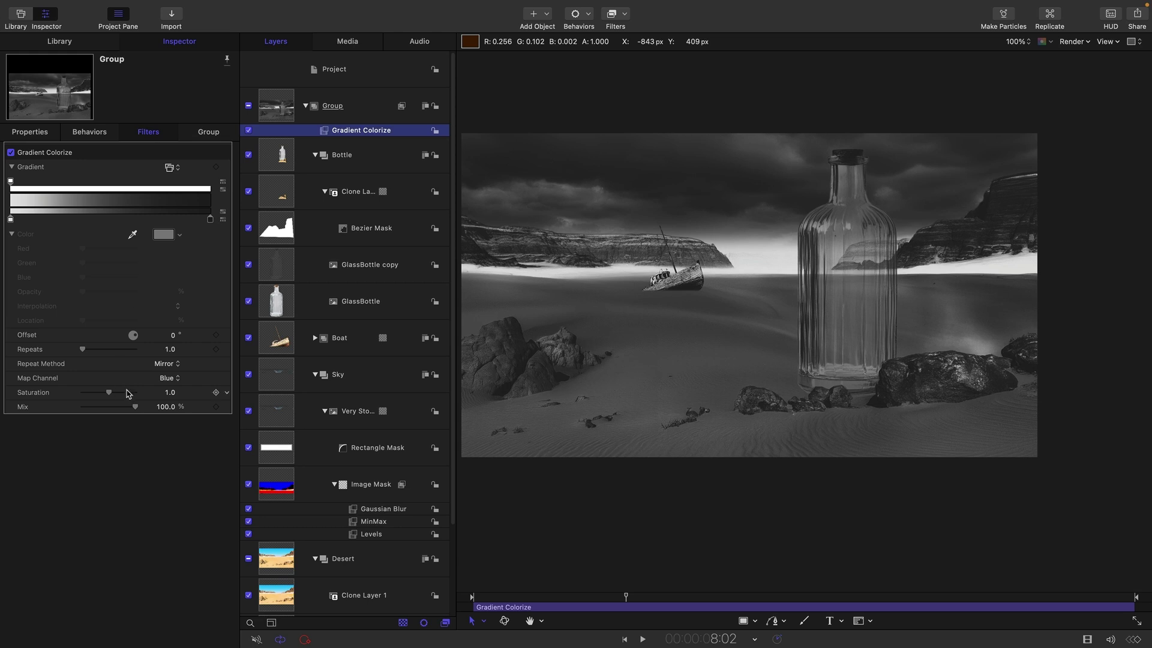
click(165, 408)
text(50)
key(Return)
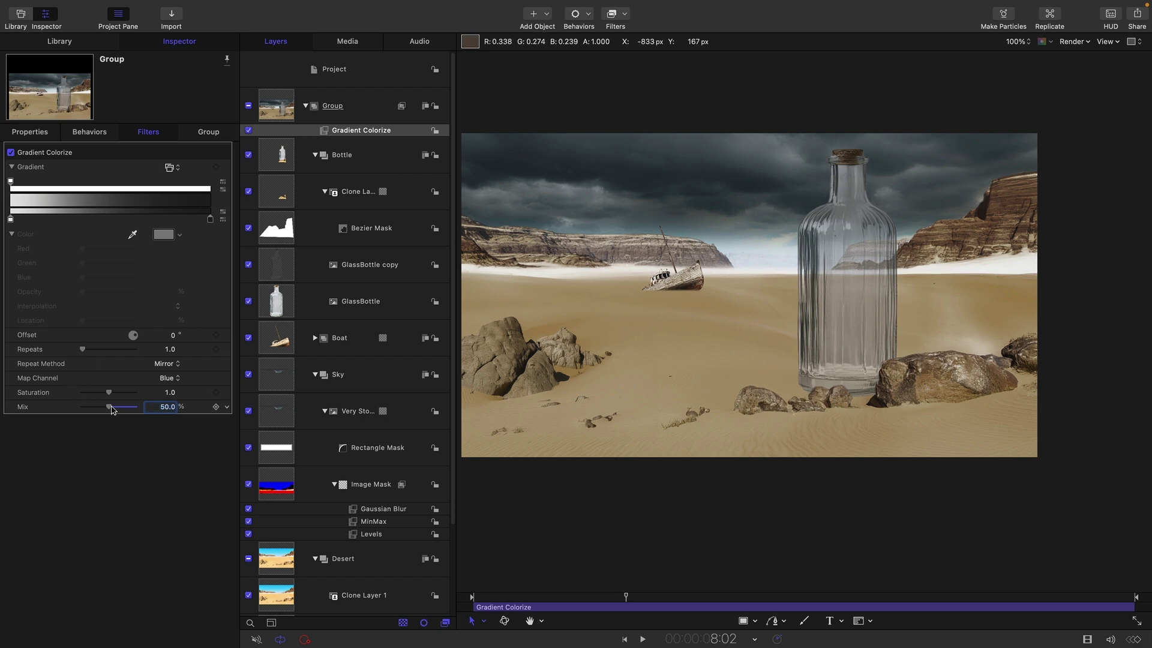
drag(108, 407, 156, 409)
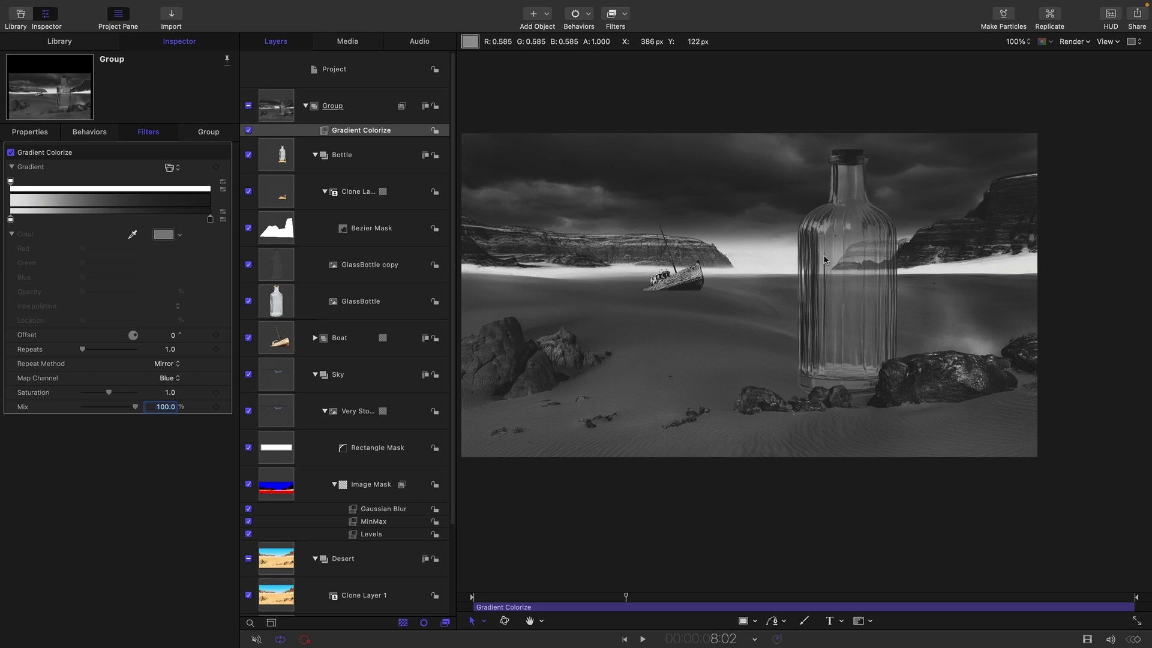
Step: Add a Levels filter to Clone Layer 1, lowering output white and raising output black to 0.10
scroll(387, 372, down, 5)
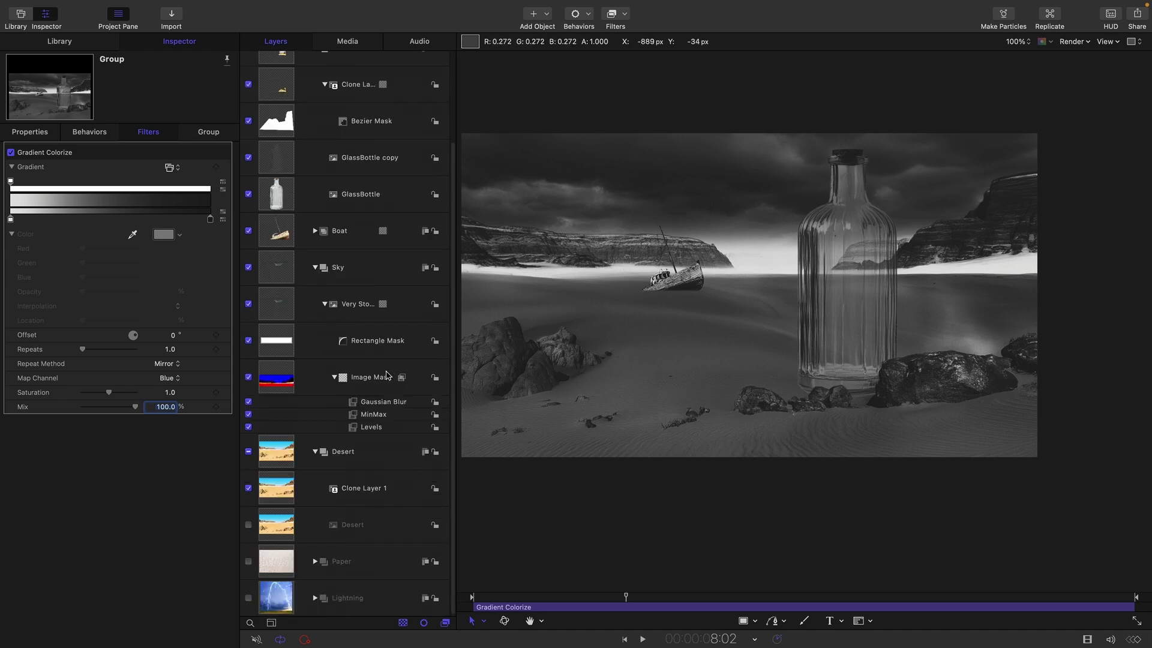
click(268, 493)
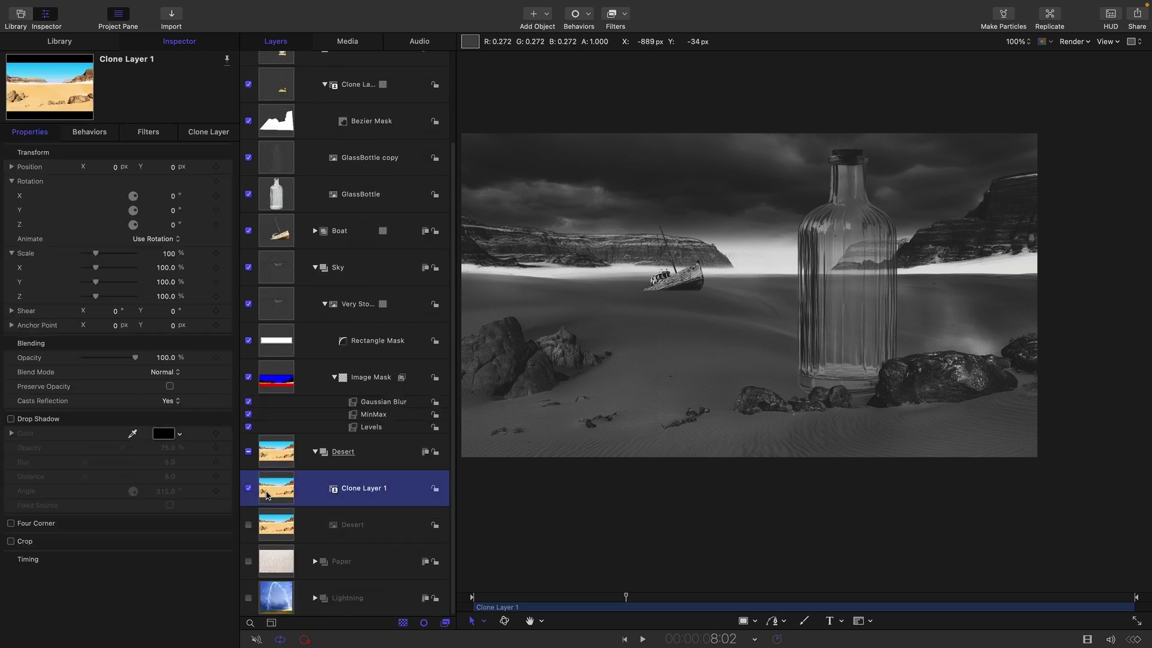
click(615, 13)
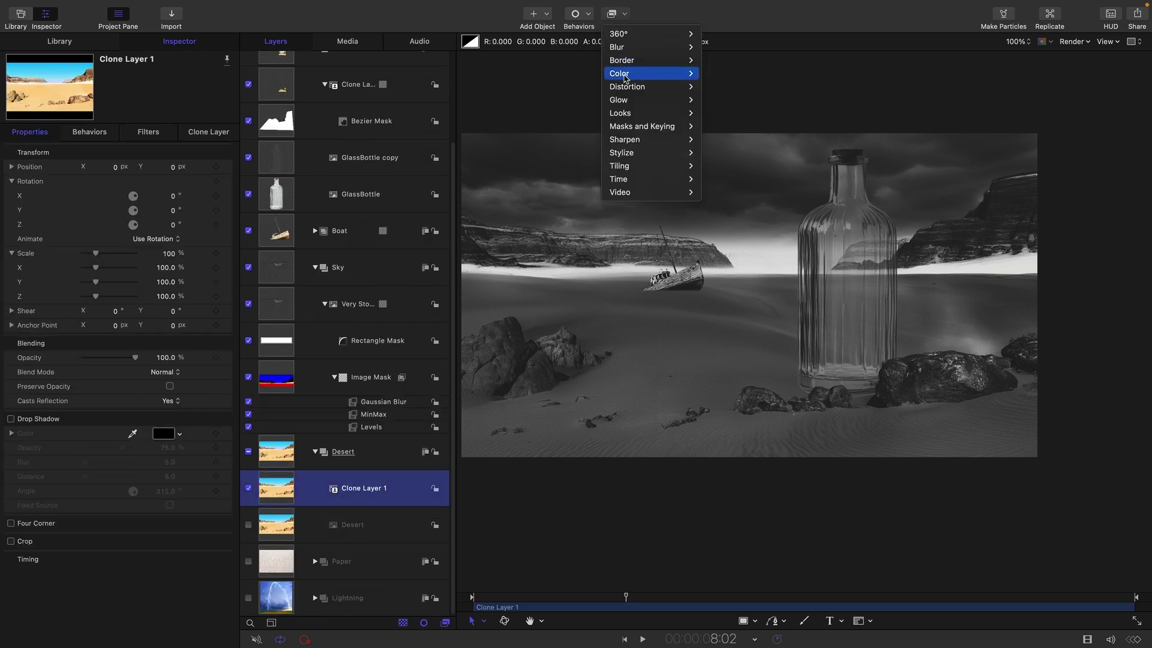
mouse_move(624, 78)
click(719, 272)
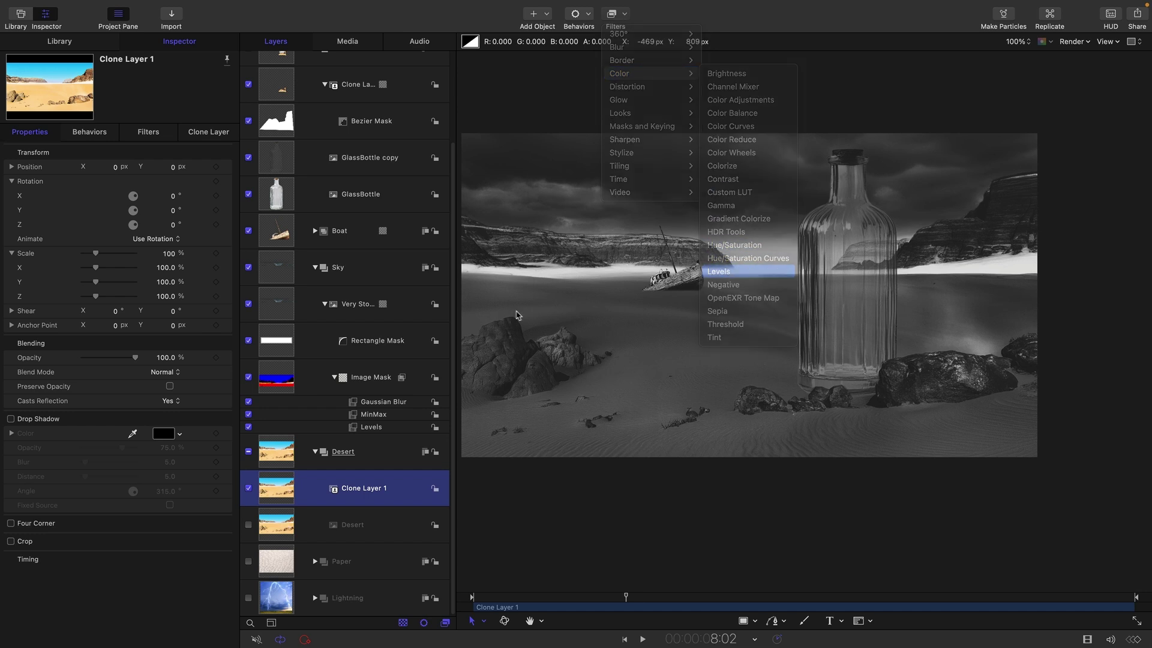
drag(225, 255, 191, 261)
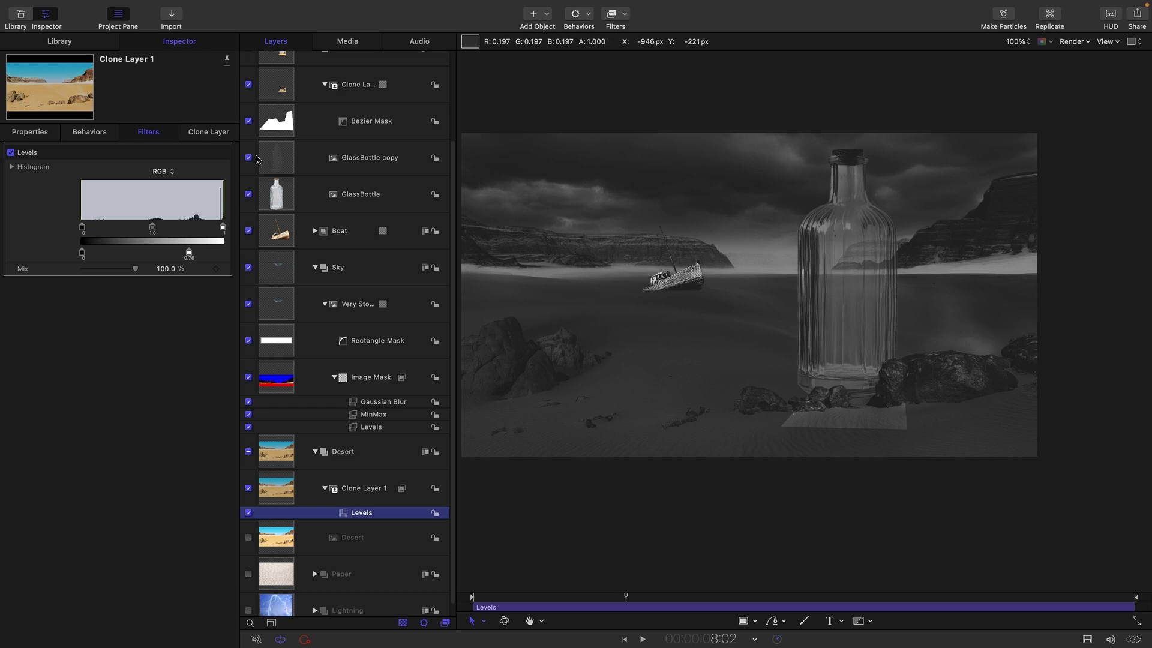
drag(189, 252, 176, 252)
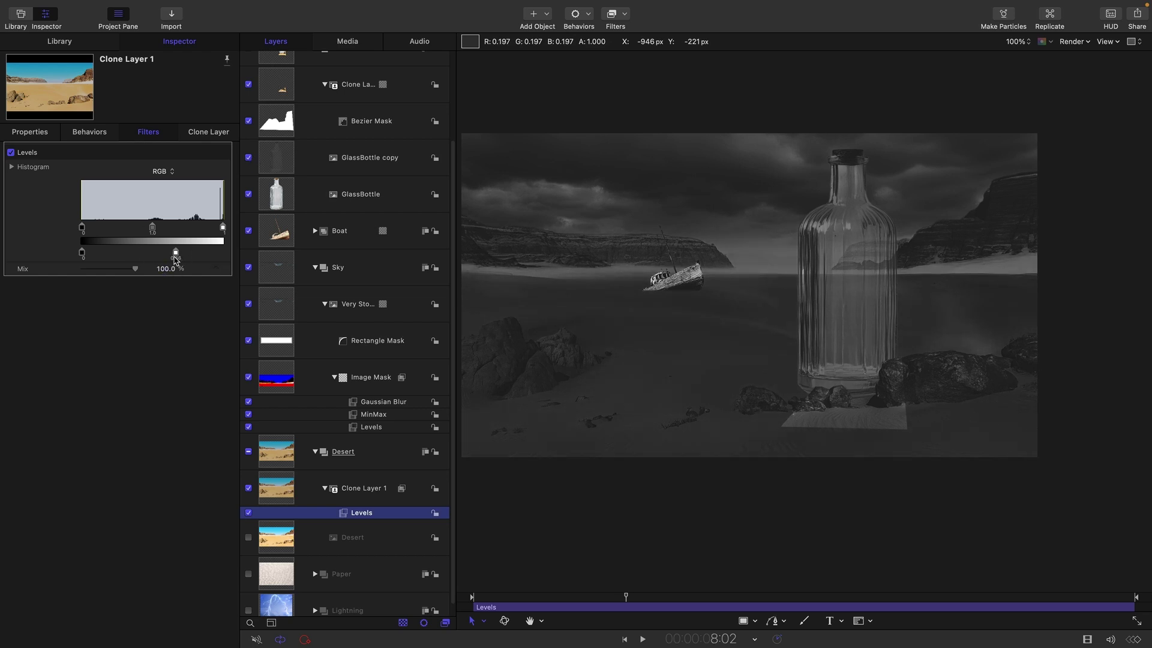
drag(84, 257, 100, 259)
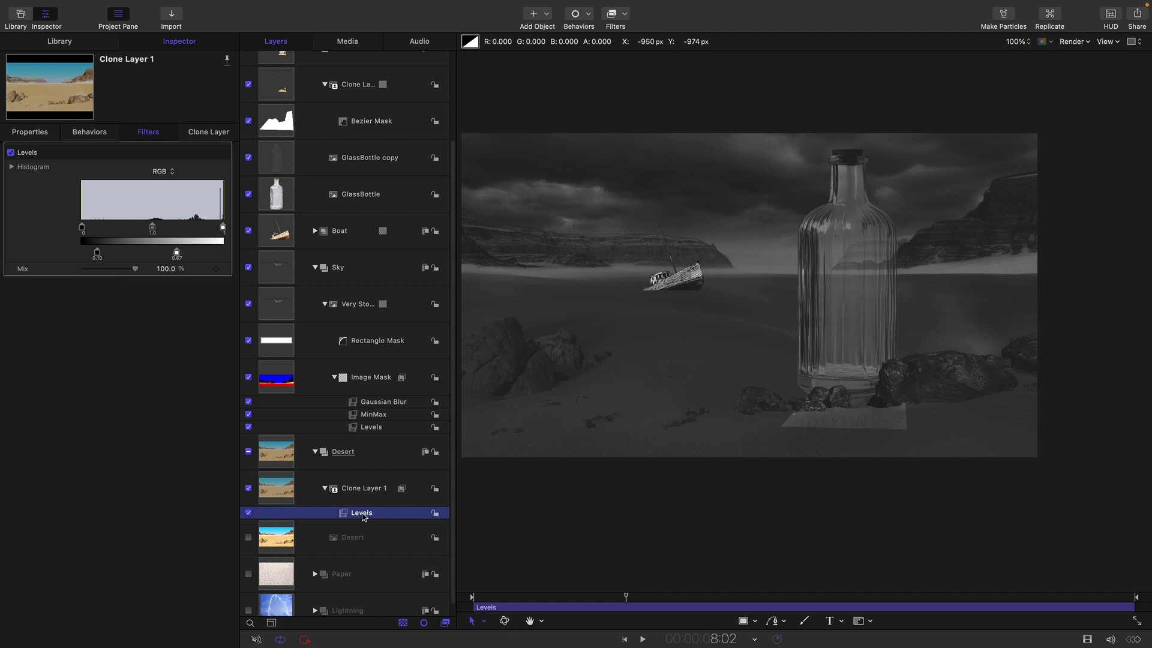
Step: Paste a copy of the Levels filter onto the Bottle group's top clone layer
click(285, 81)
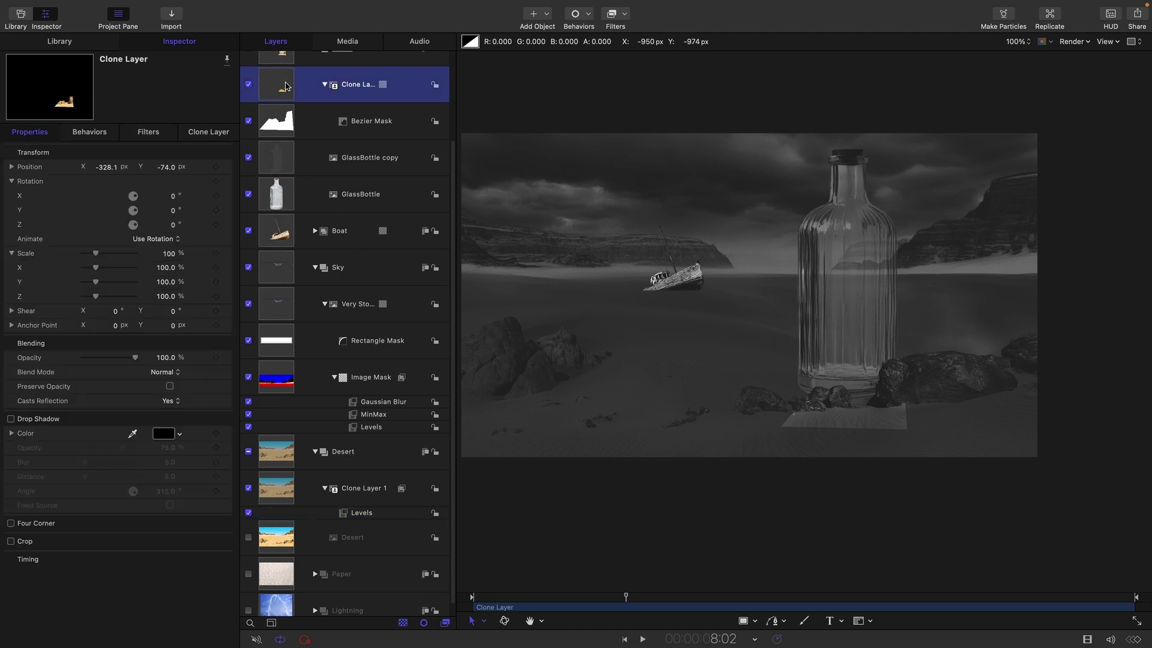
key(super+v)
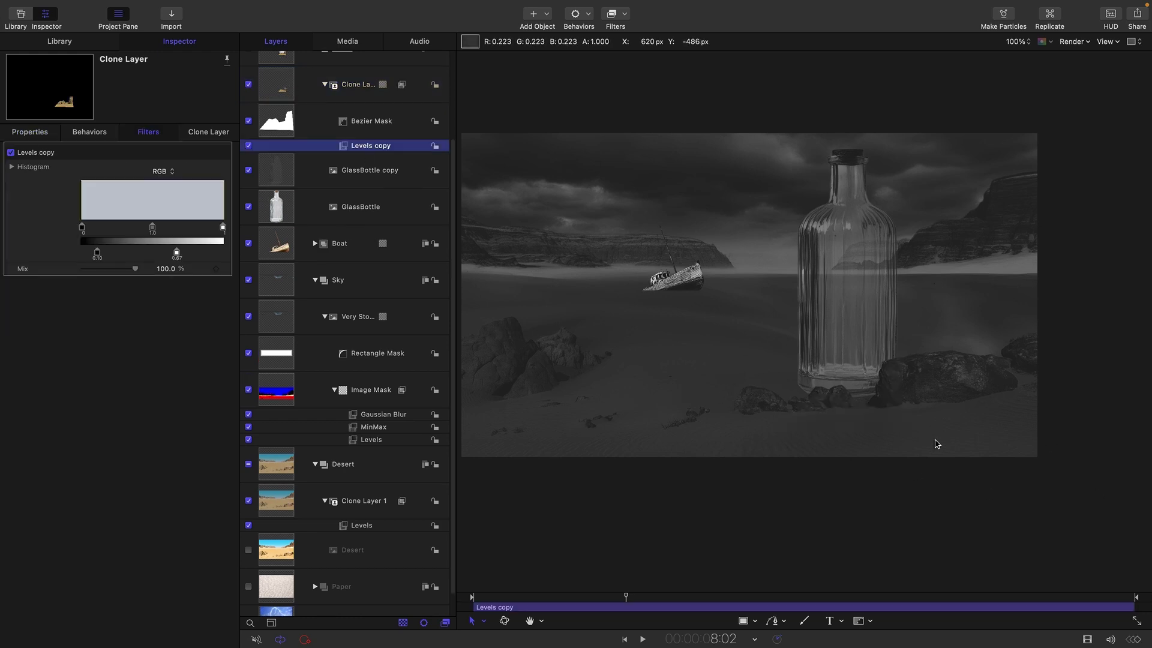
click(315, 244)
Step: Add a Levels filter to the Boat layer, raising output black and lowering output white
click(269, 321)
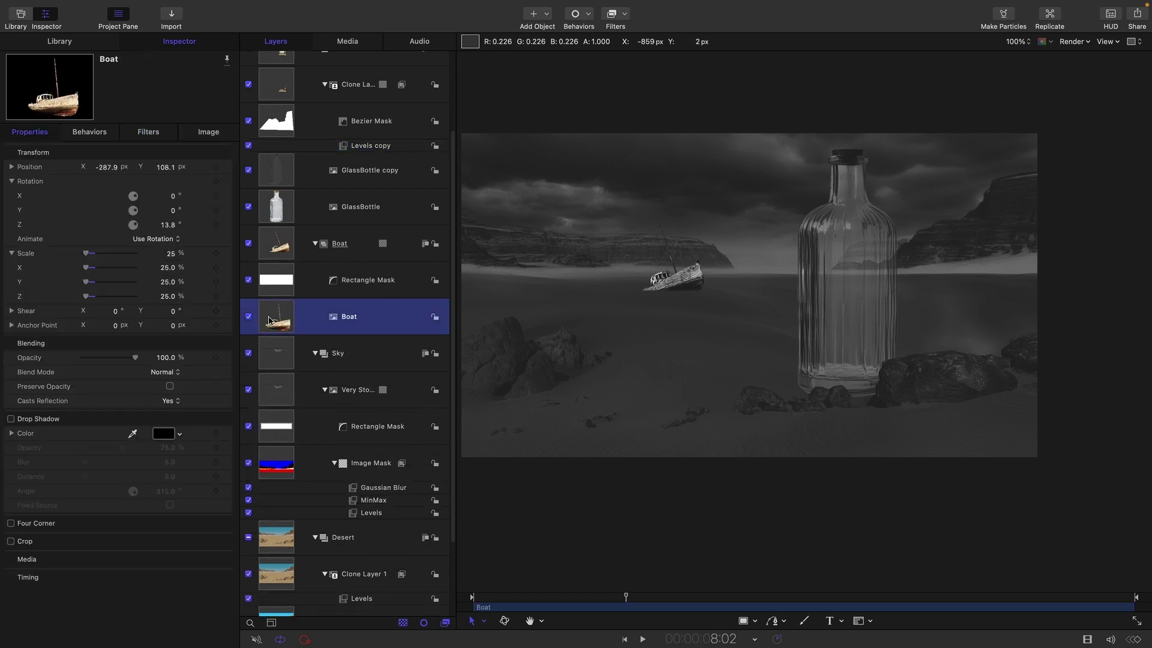
click(625, 16)
mouse_move(619, 75)
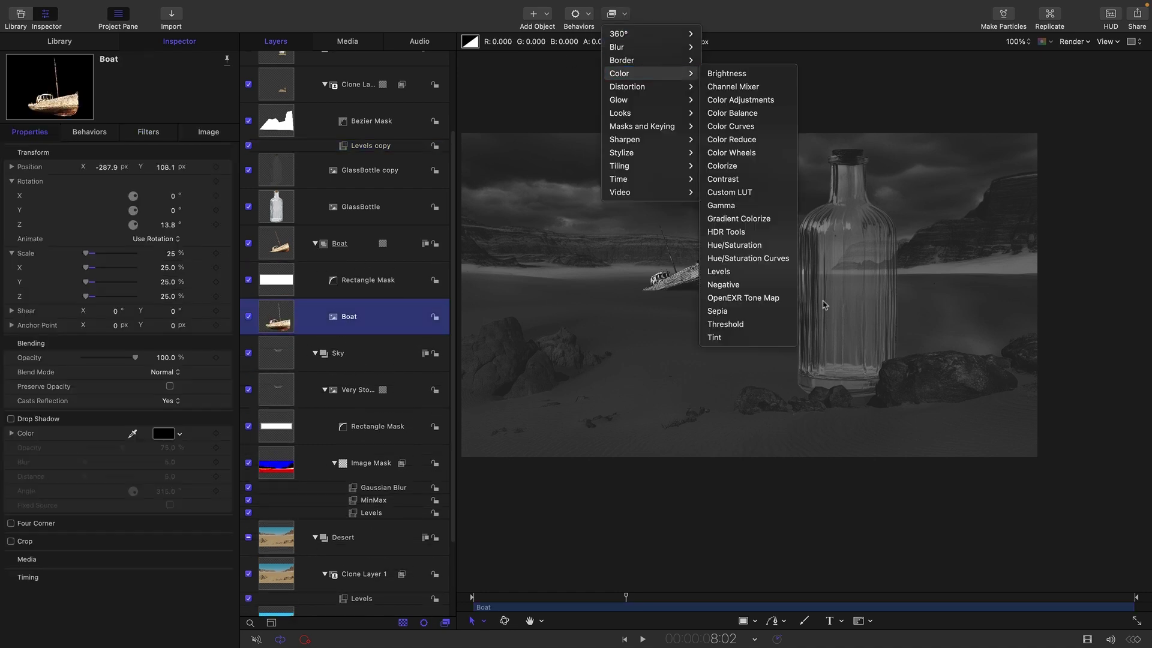
click(726, 271)
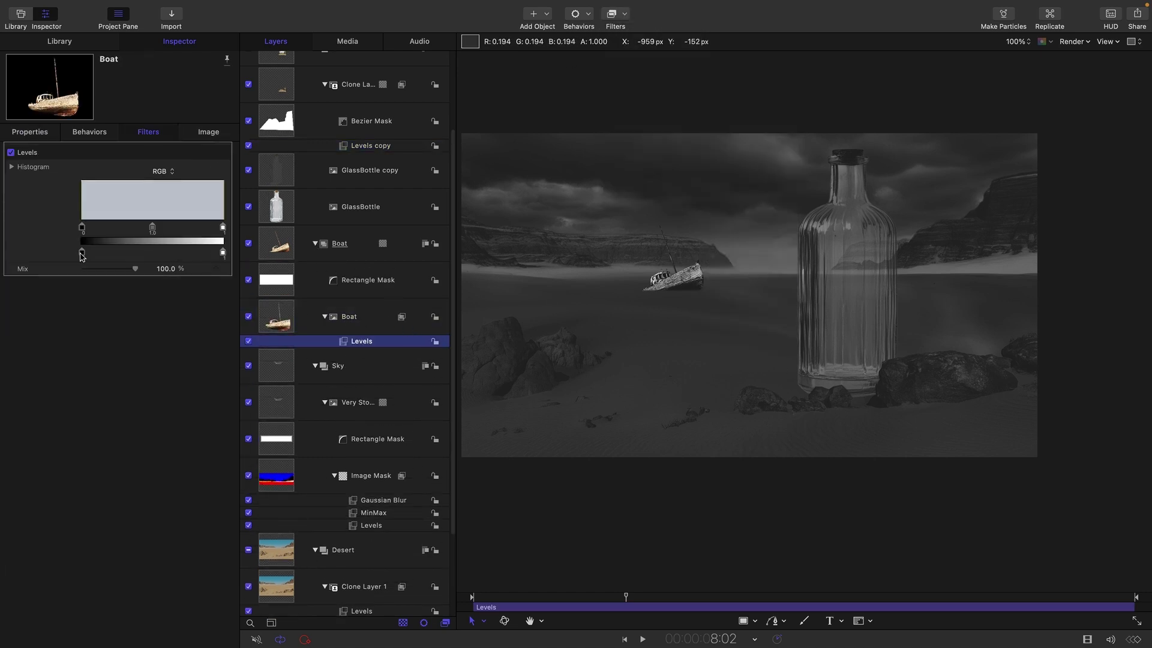
drag(82, 255, 121, 257)
drag(223, 253, 192, 258)
Step: Zoom the canvas to 300% and pan over to the wrecked boat
key(super+equal)
key(super+equal)
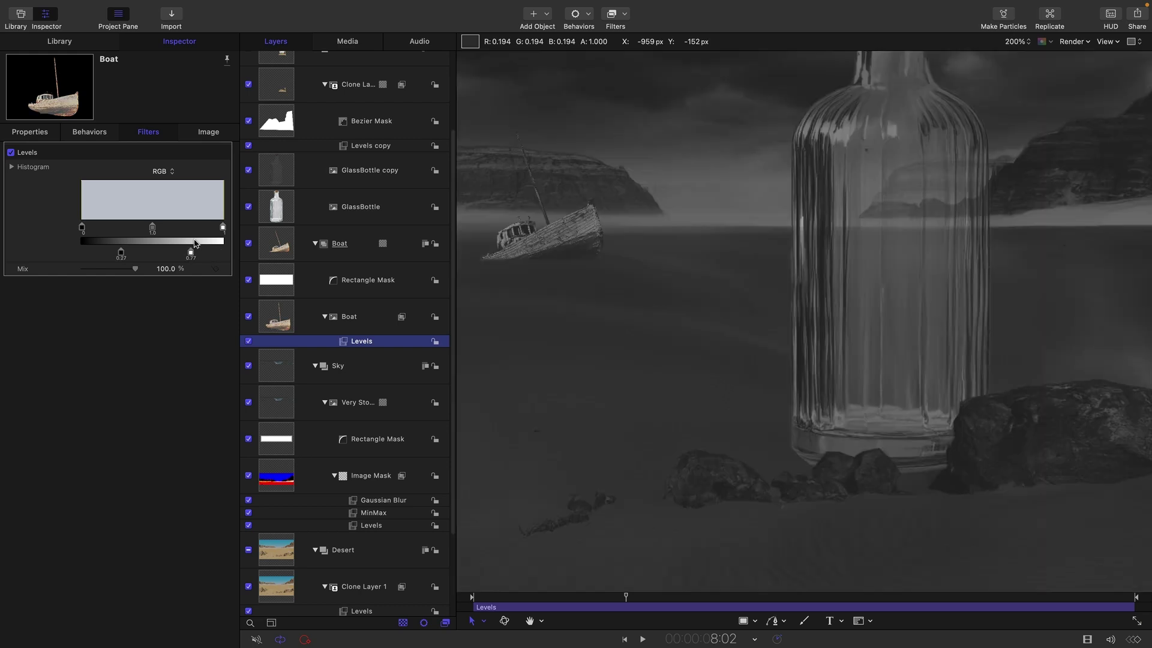
key(h)
drag(594, 216, 982, 334)
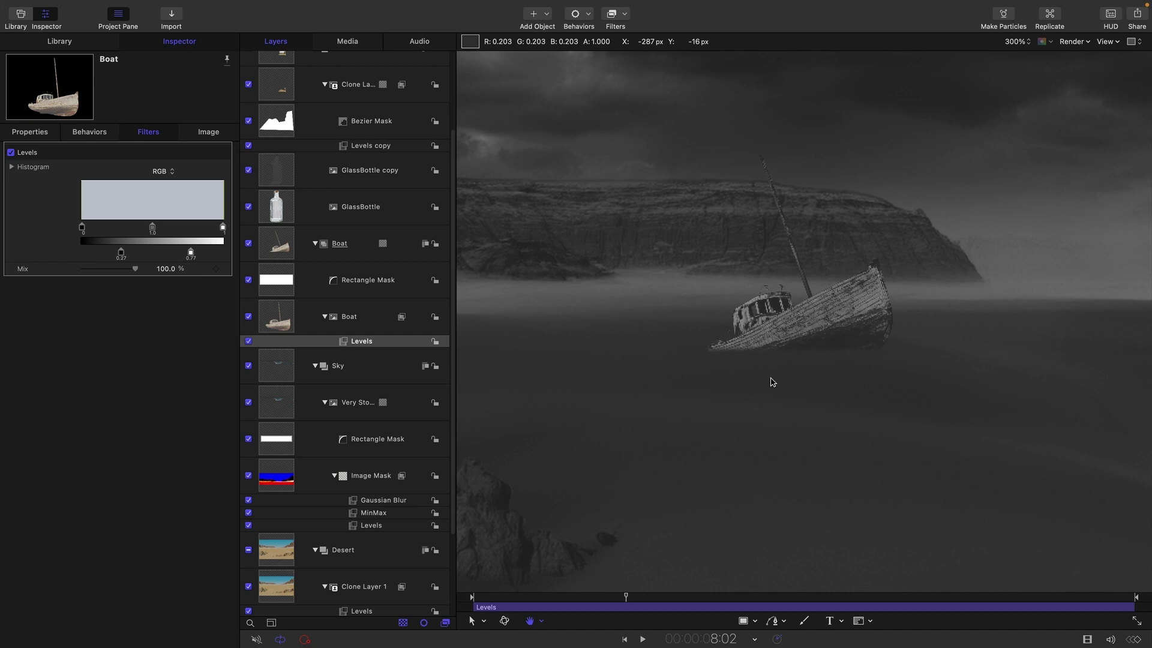
Step: Render the canvas at Best quality and fit the whole frame in the viewer
click(1072, 42)
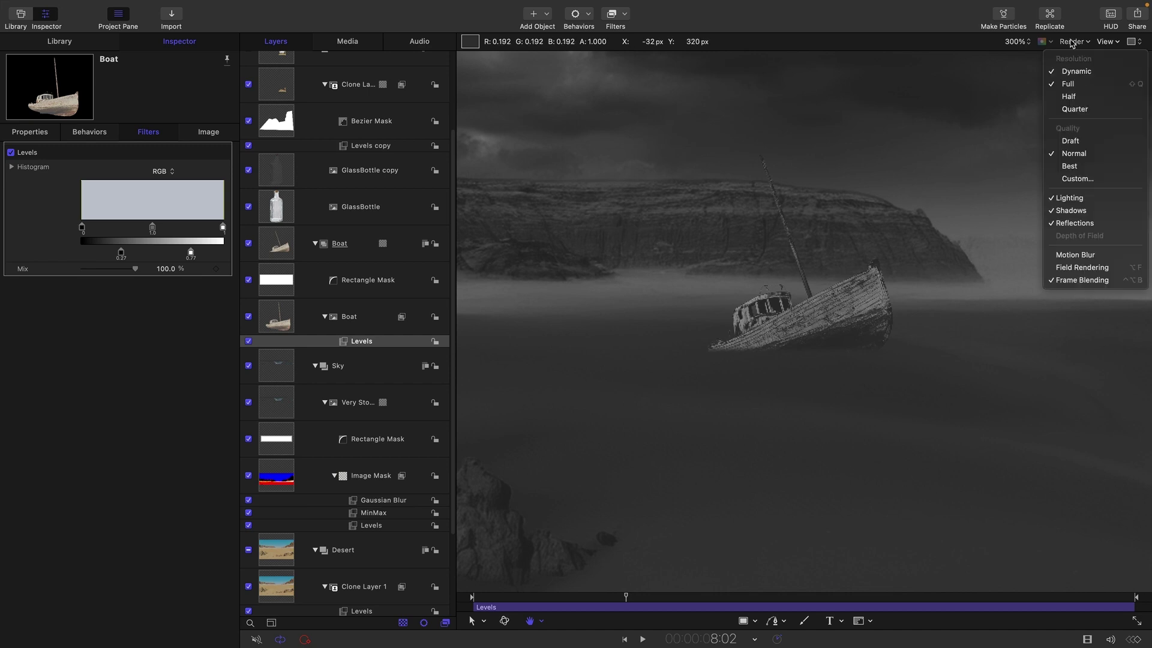
click(1069, 166)
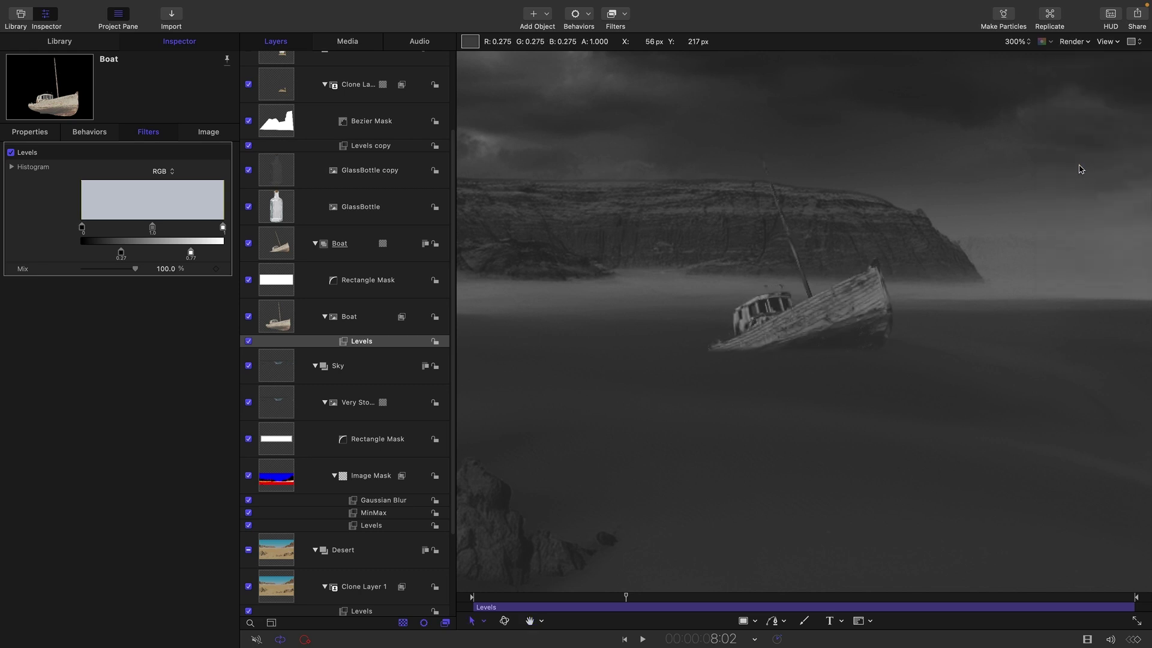
key(alt+z)
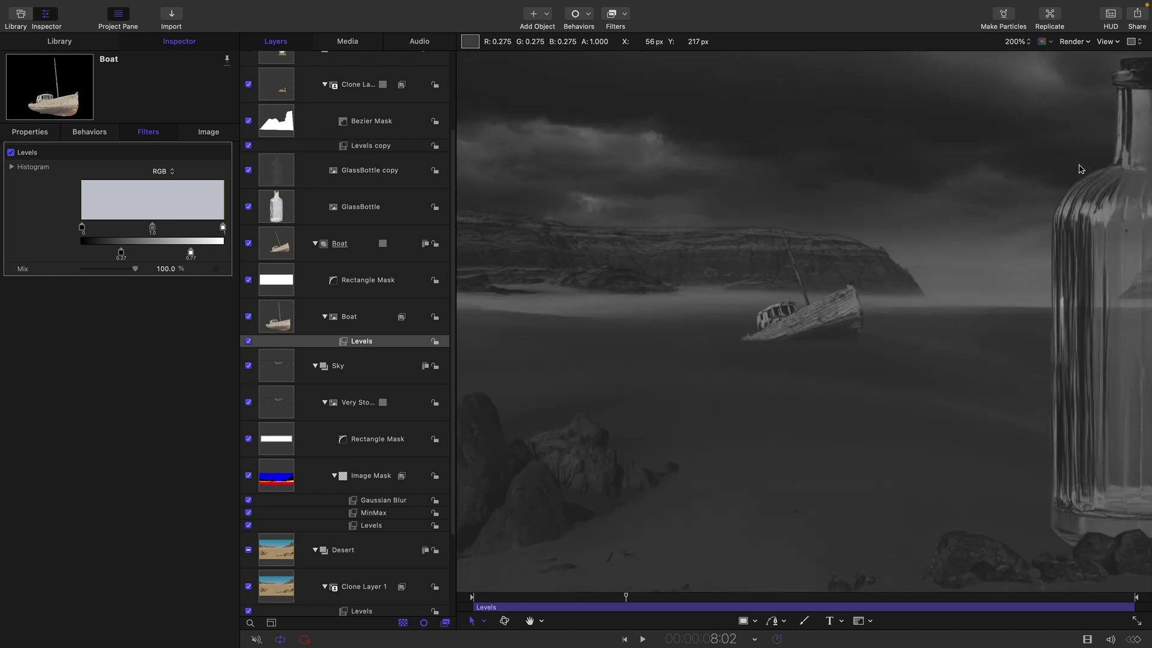
key(shift+z)
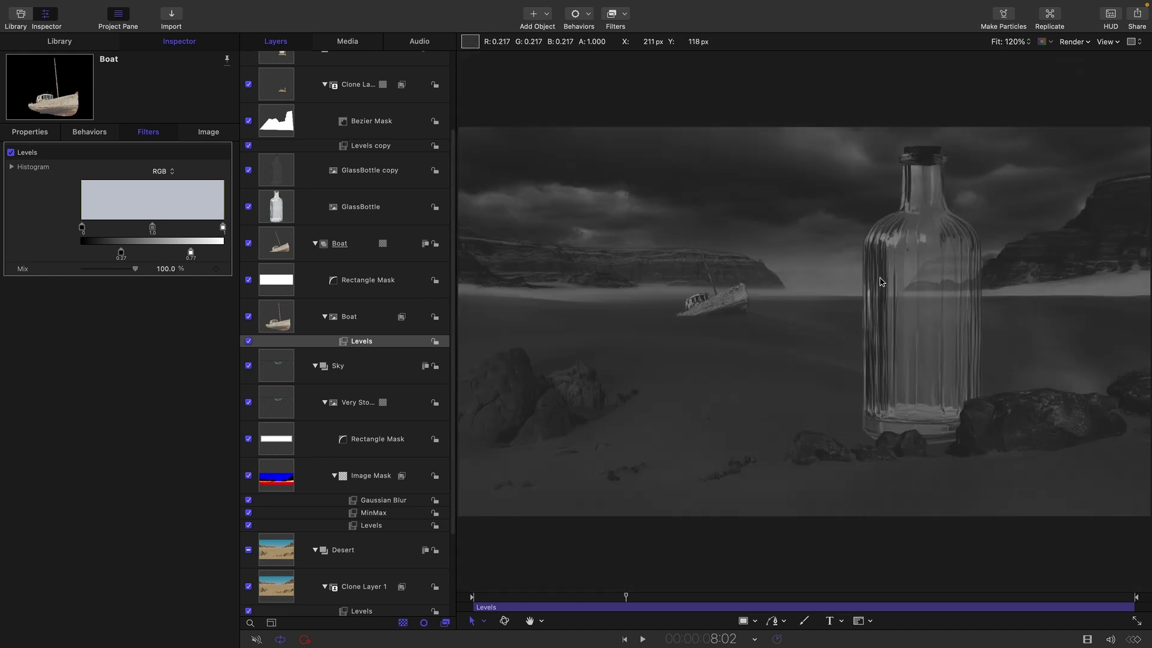
scroll(286, 495, down, 4)
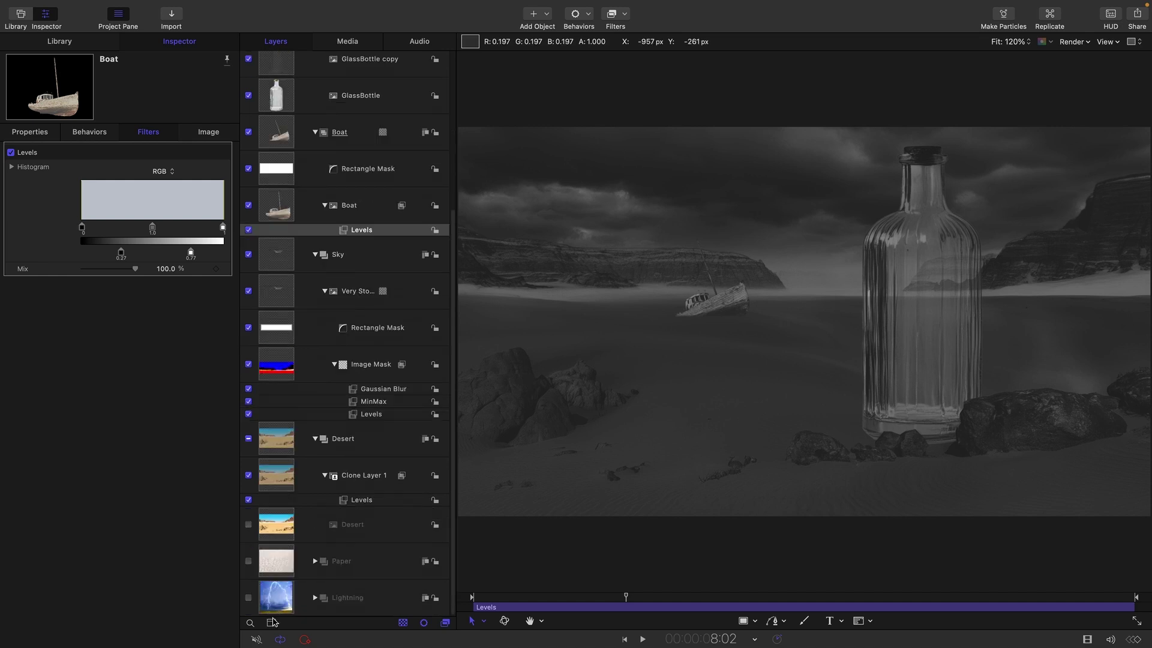
Step: Turn on the Lightning layer and move it above the Boat group
click(248, 598)
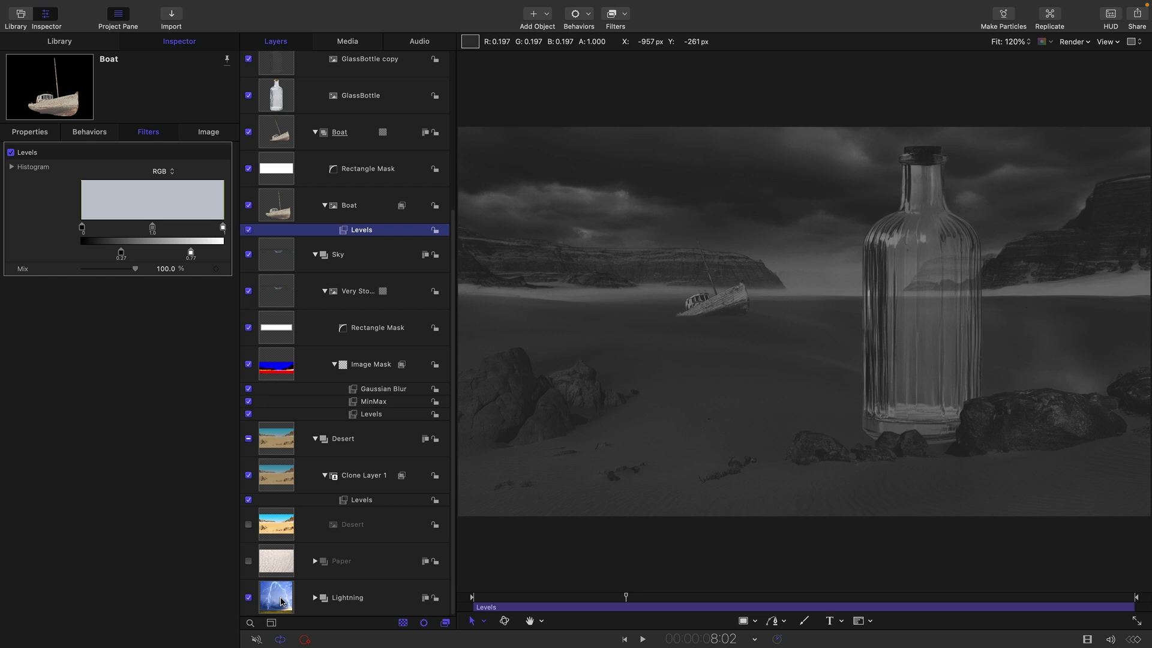
drag(281, 601, 297, 115)
scroll(306, 180, up, 5)
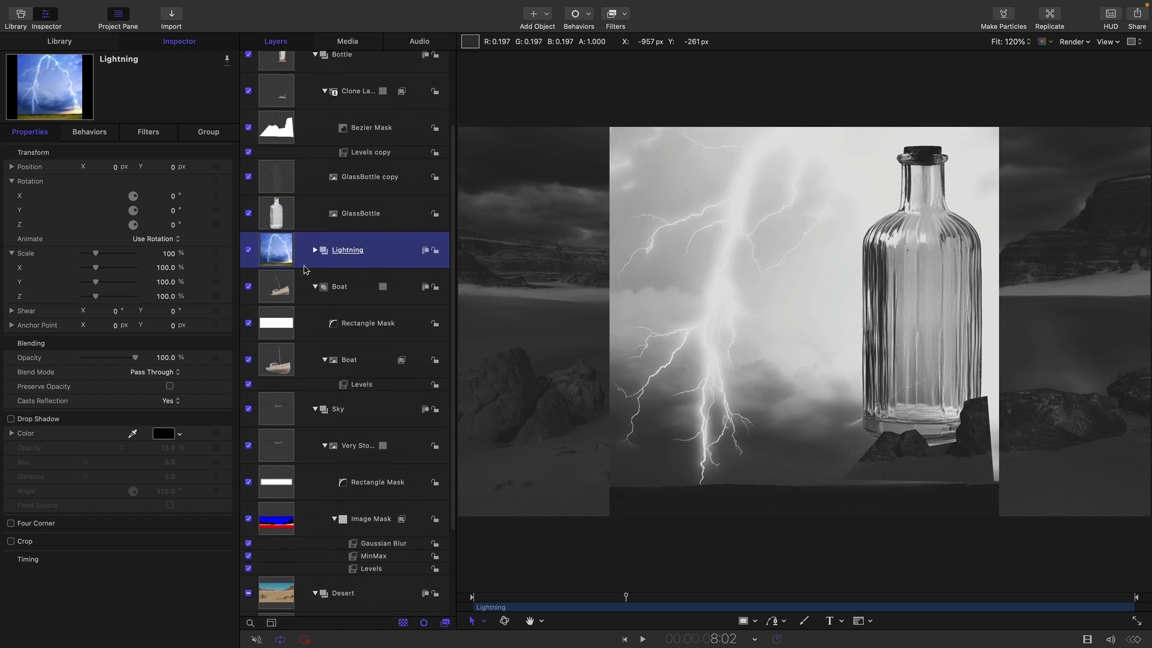
Step: Expand the Lightning group and toggle Gradient Colorize off and back on to compare
click(316, 250)
scroll(356, 158, up, 4)
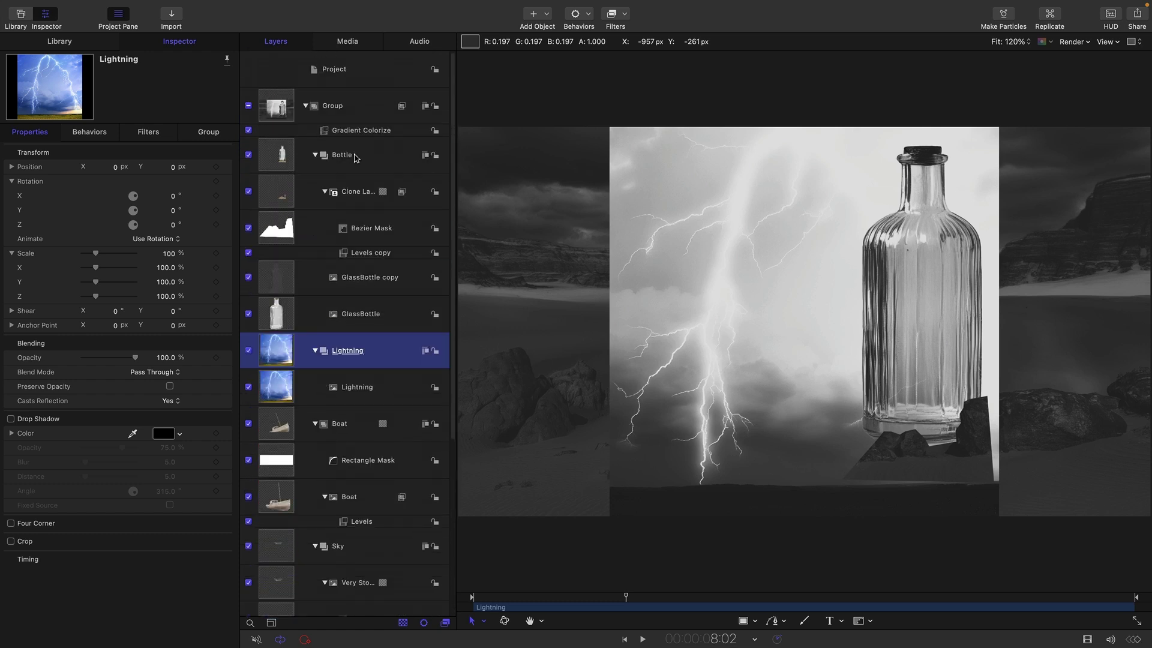
click(249, 130)
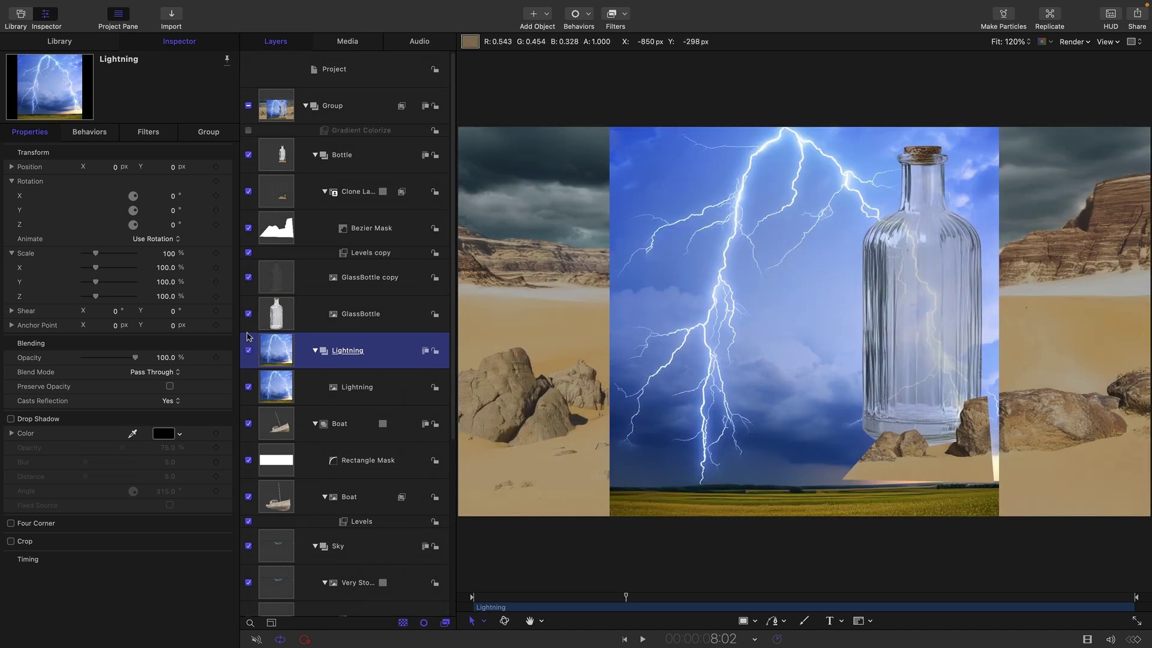
click(249, 131)
Step: Add a Color > Levels filter to the Lightning image and raise its black point to darken the background
click(279, 390)
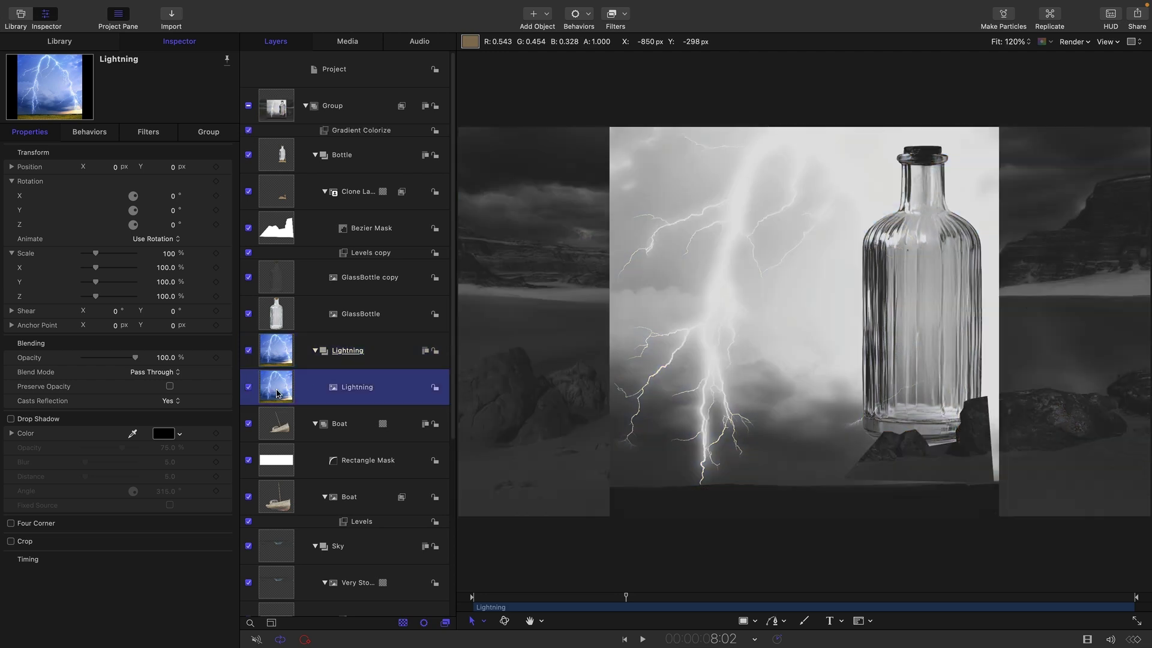
click(627, 18)
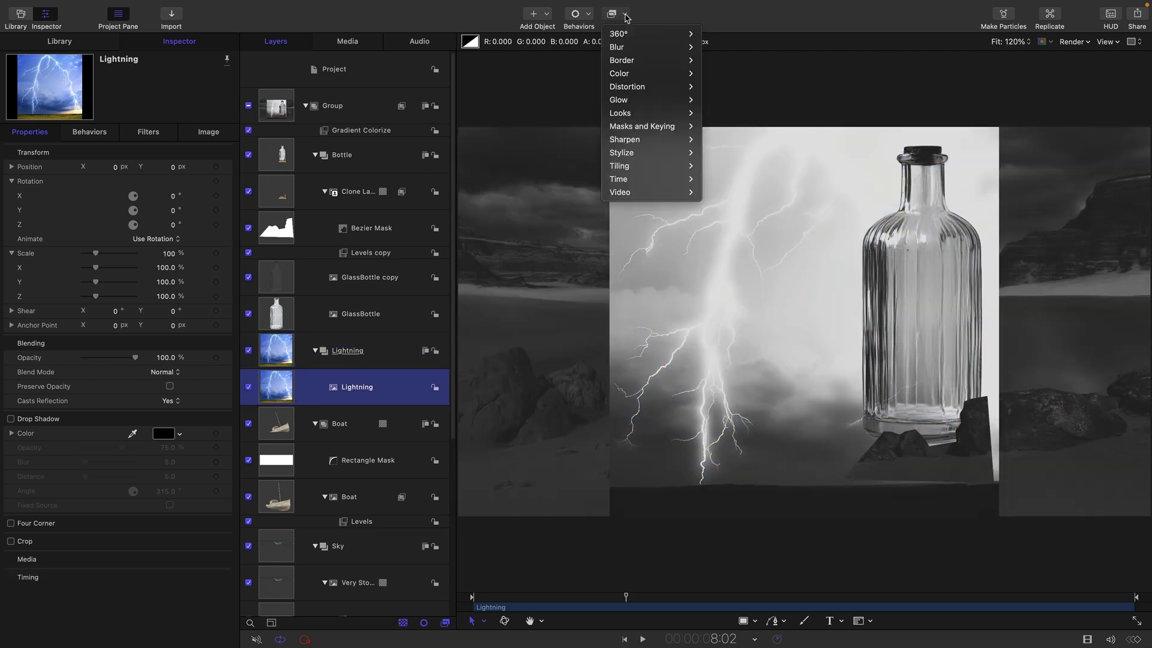
mouse_move(648, 73)
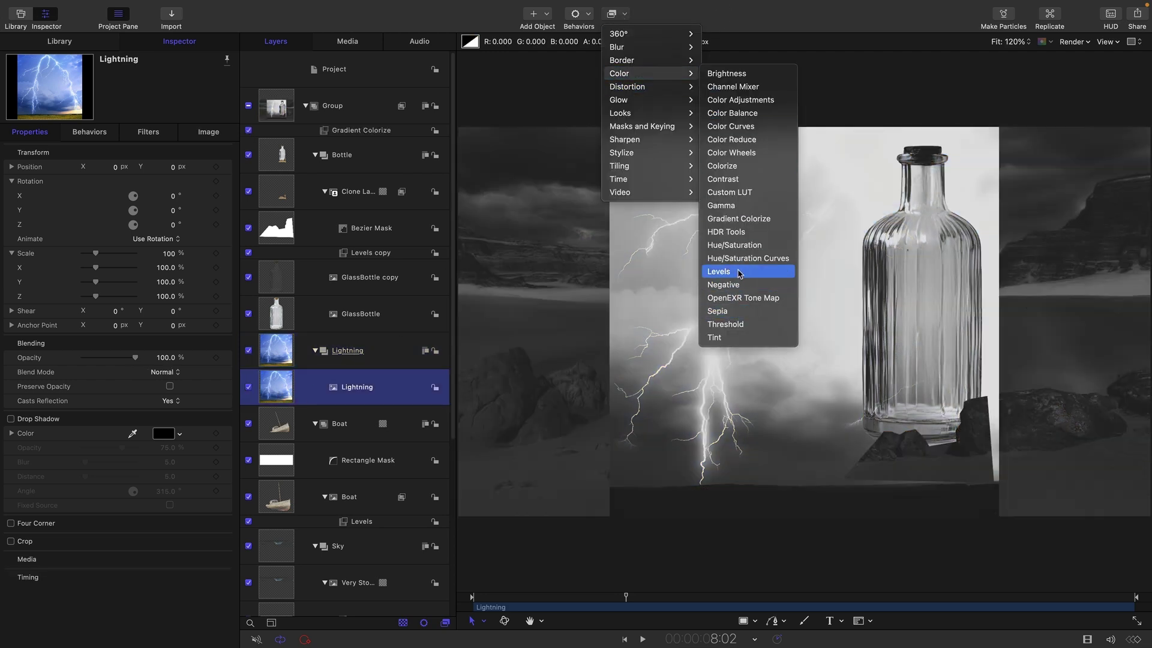
click(720, 272)
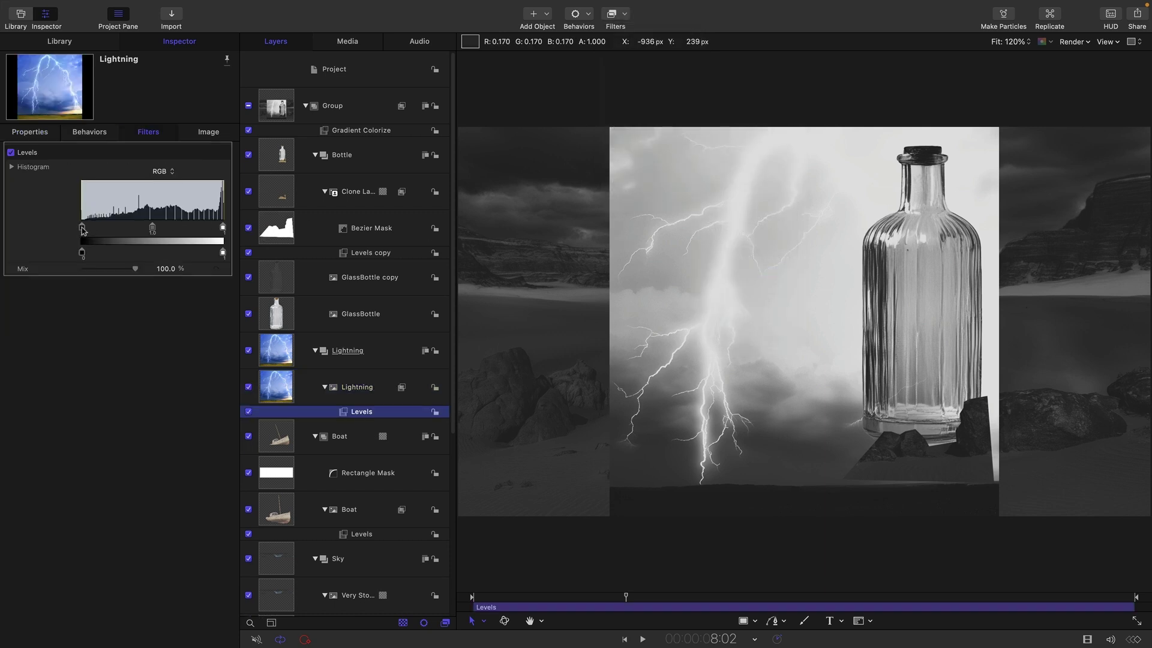
drag(85, 229, 210, 236)
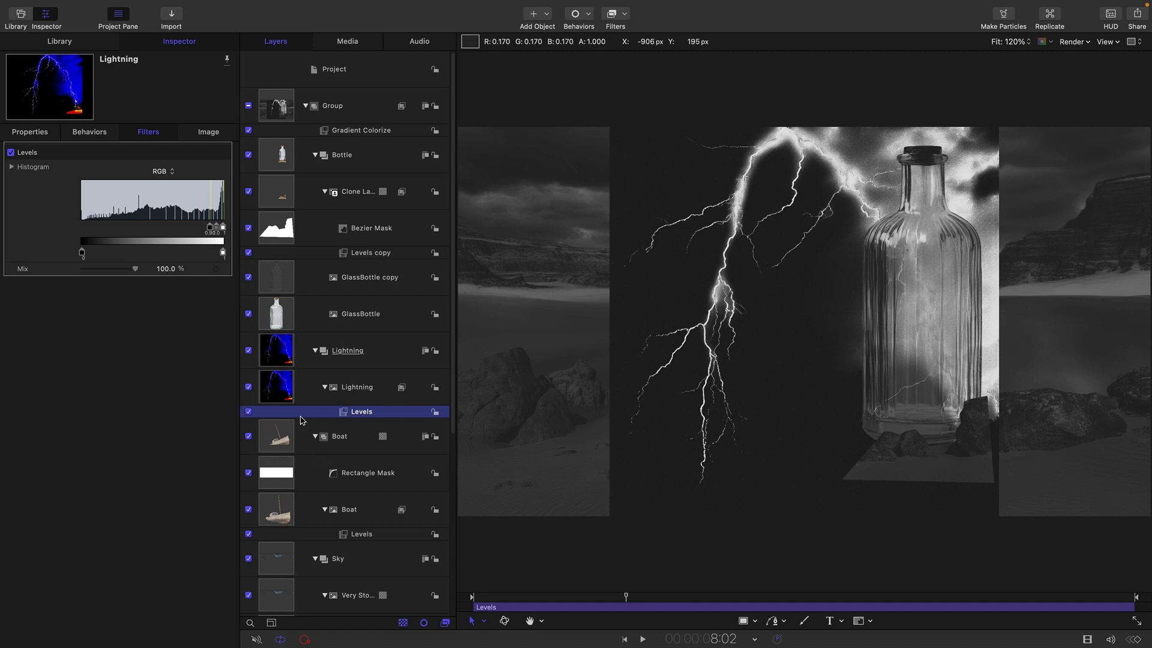
Step: Show the bounding box and move the lightning's anchor point to the top of the bolt
click(1108, 41)
click(1074, 282)
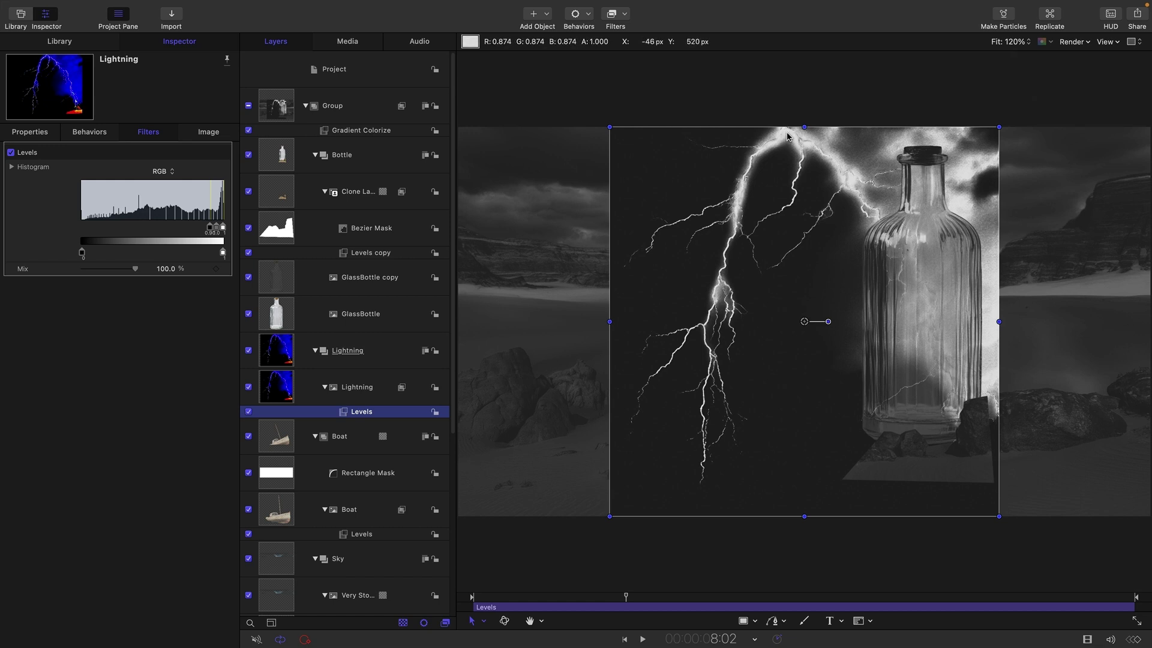
click(485, 625)
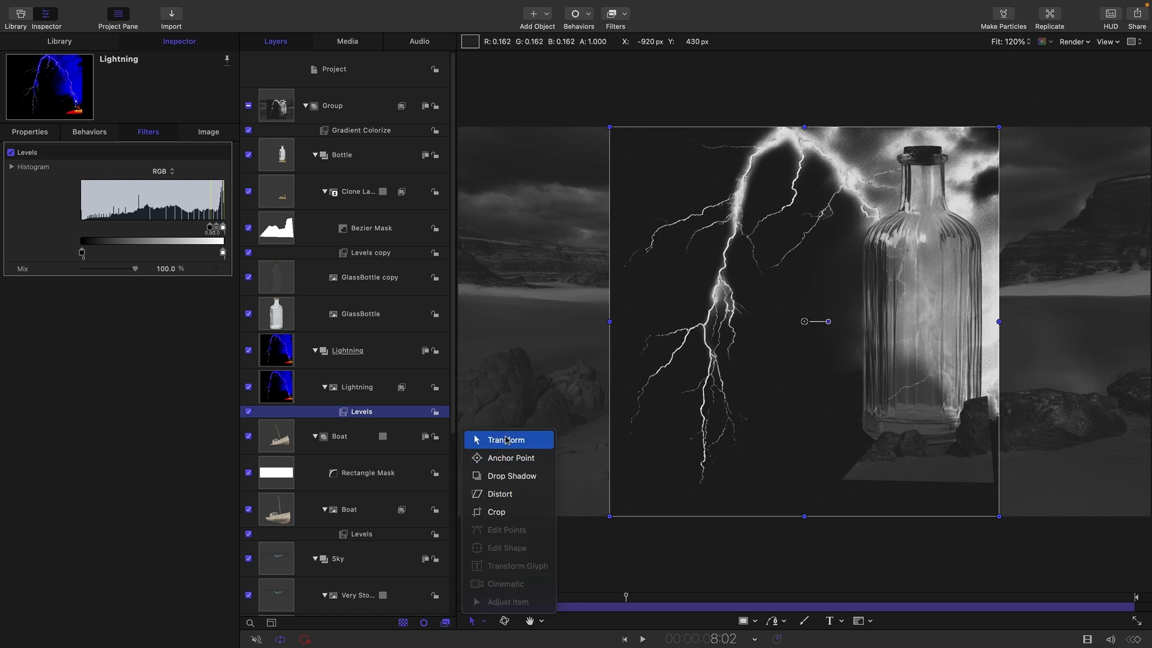
click(498, 455)
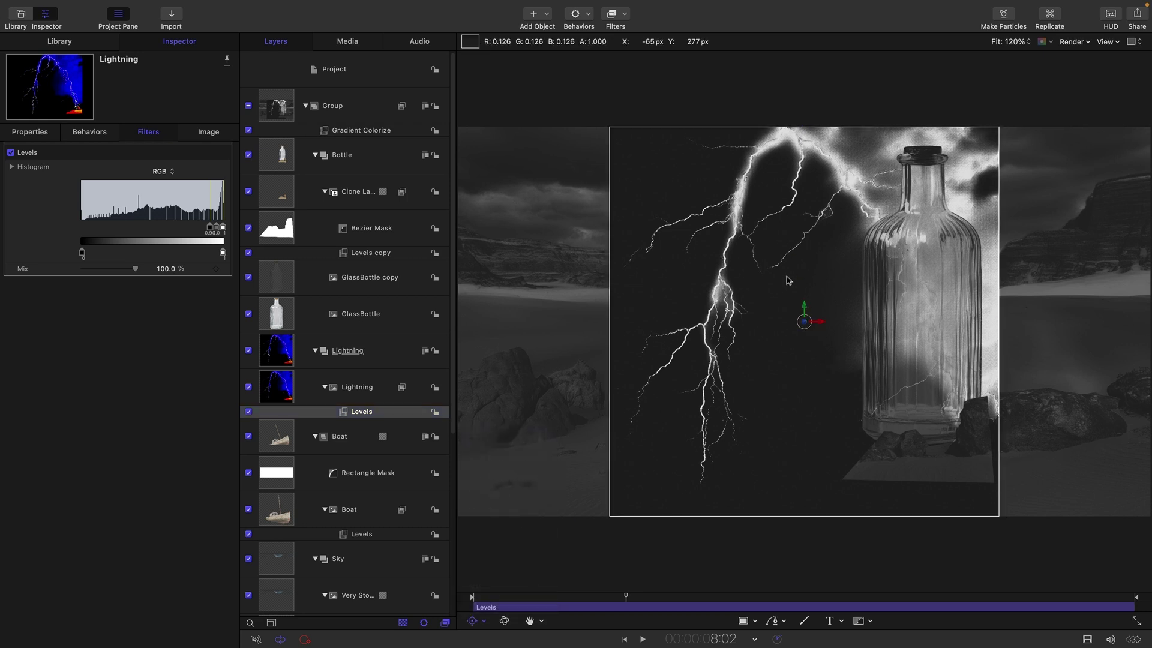
drag(804, 322, 789, 139)
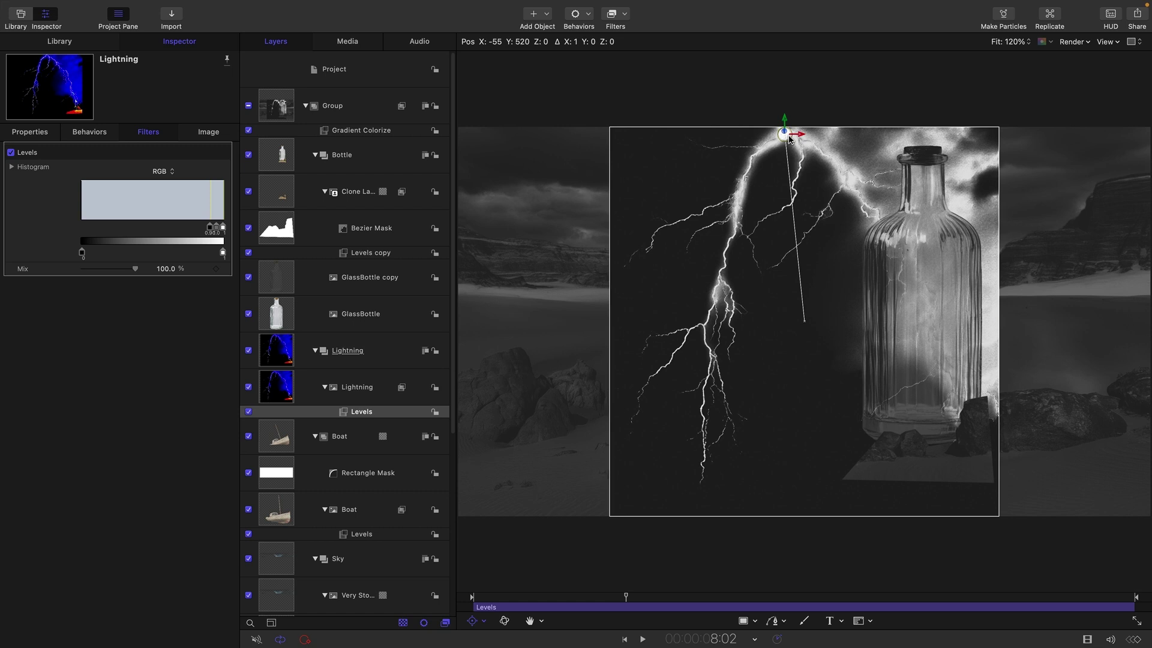
Step: Shift the lightning right to X 367.2 px and rotate it to 19°
click(282, 385)
drag(102, 166, 163, 171)
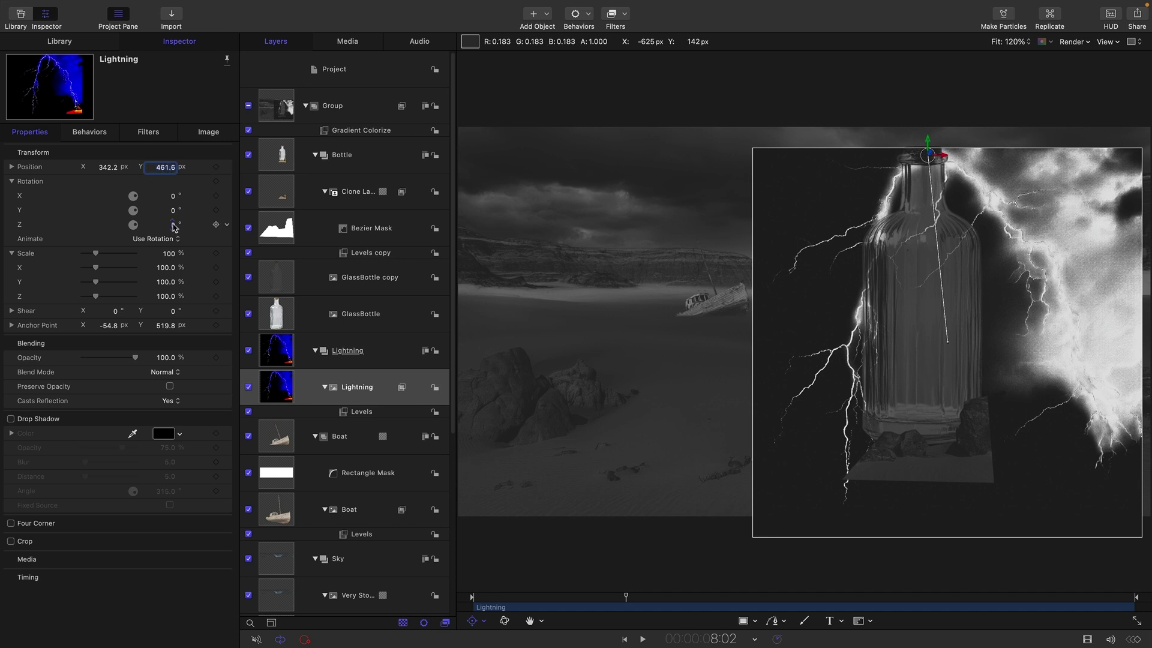
drag(174, 226, 168, 253)
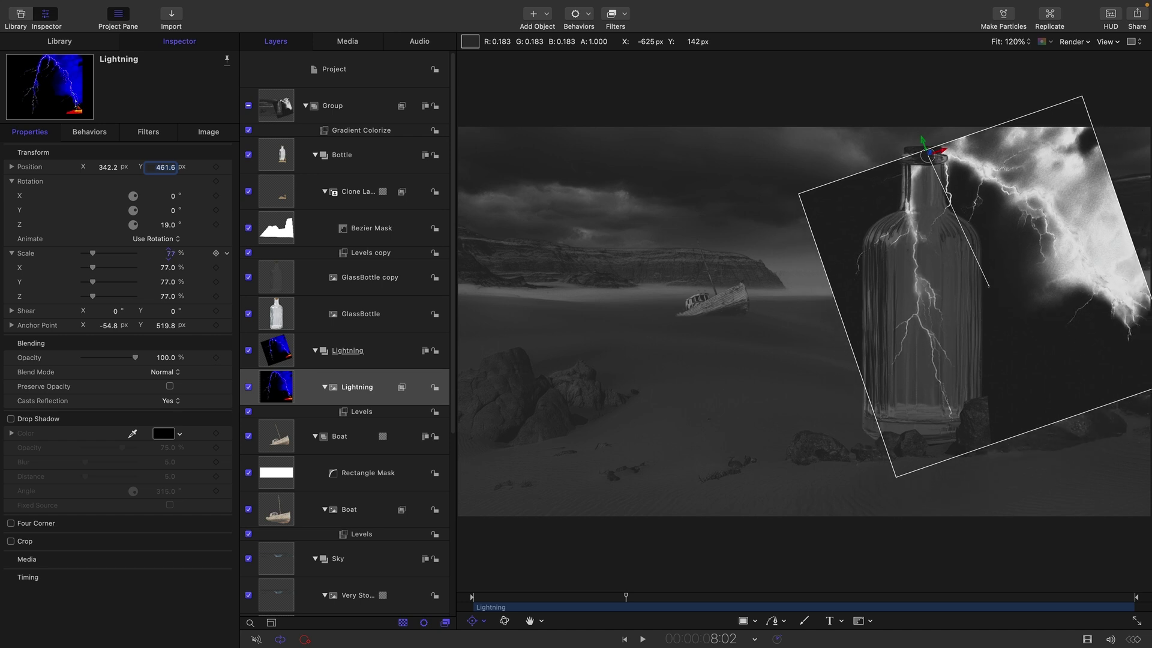
drag(108, 167, 107, 167)
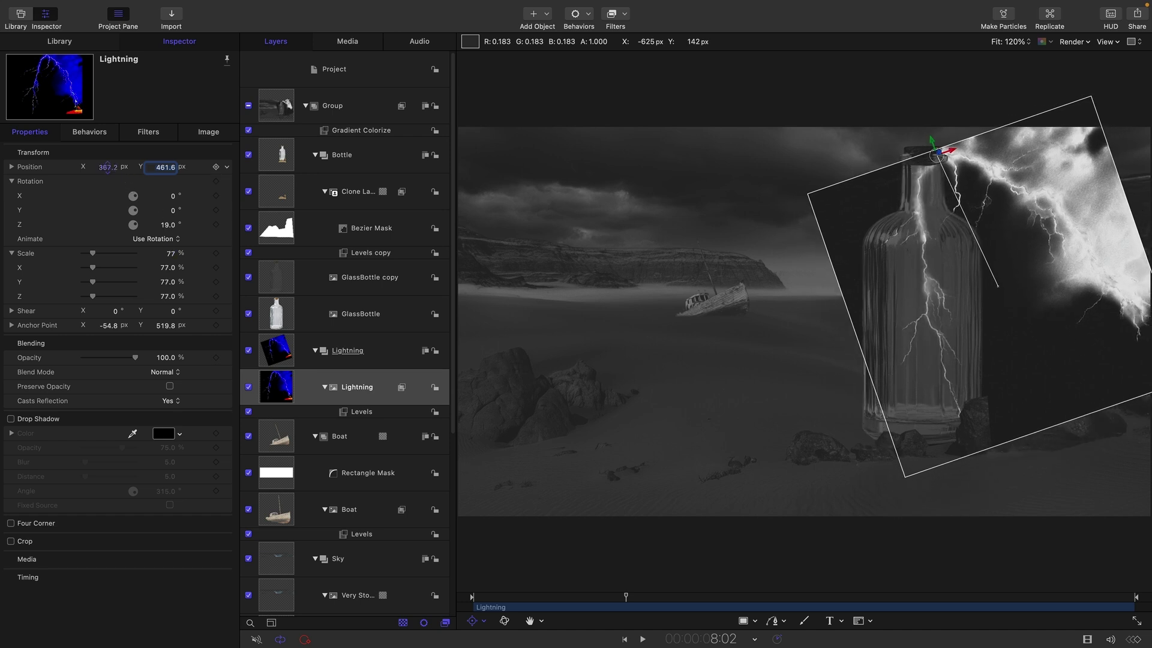
Step: Add an Image Mask to Lightning sourced from GlassBottle, and re-enable the GlassBottle layer
right_click(278, 387)
click(319, 576)
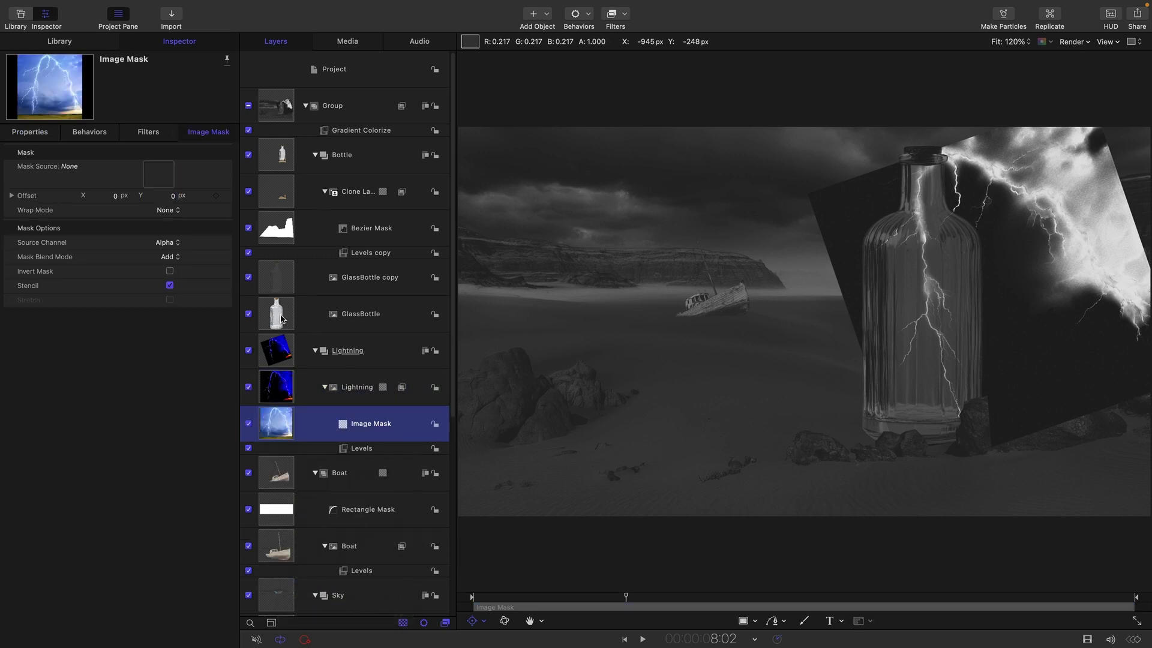
drag(281, 305, 158, 176)
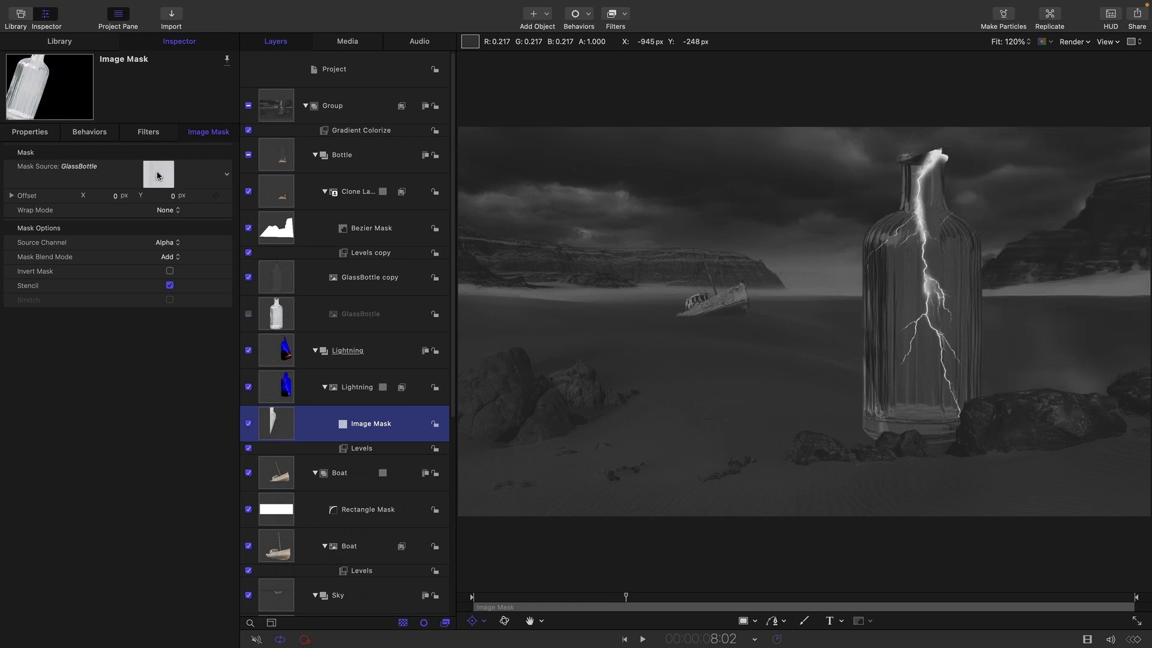
click(249, 313)
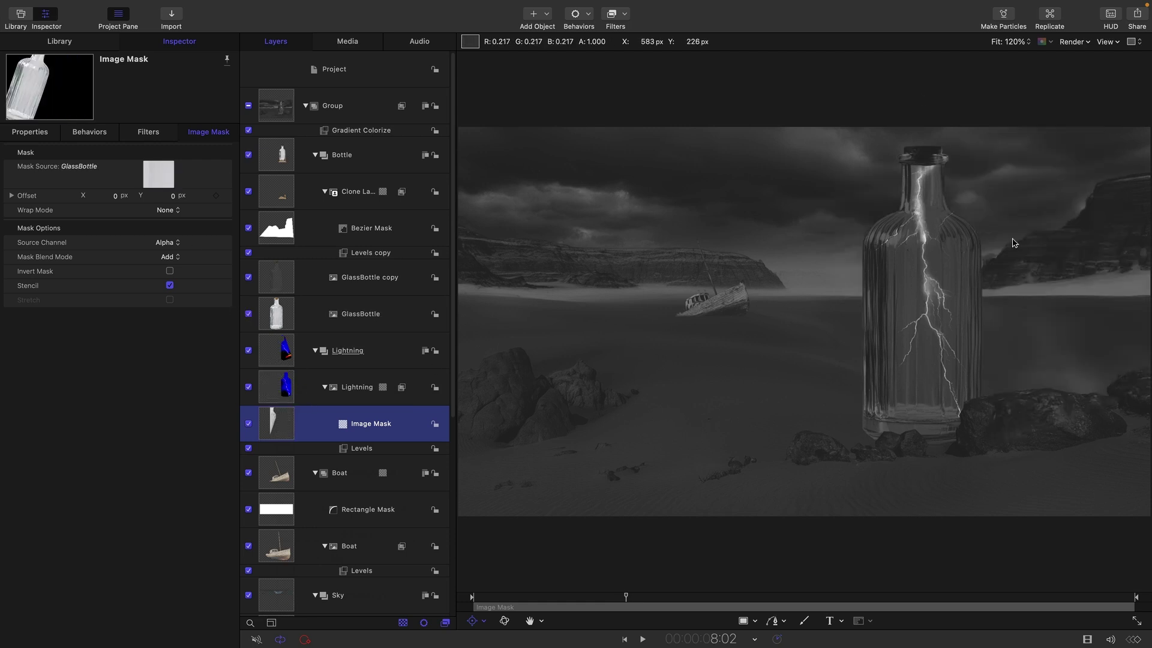
Step: Zoom to 200%, preview playback, and centre the bottle in the canvas
key(super+equal)
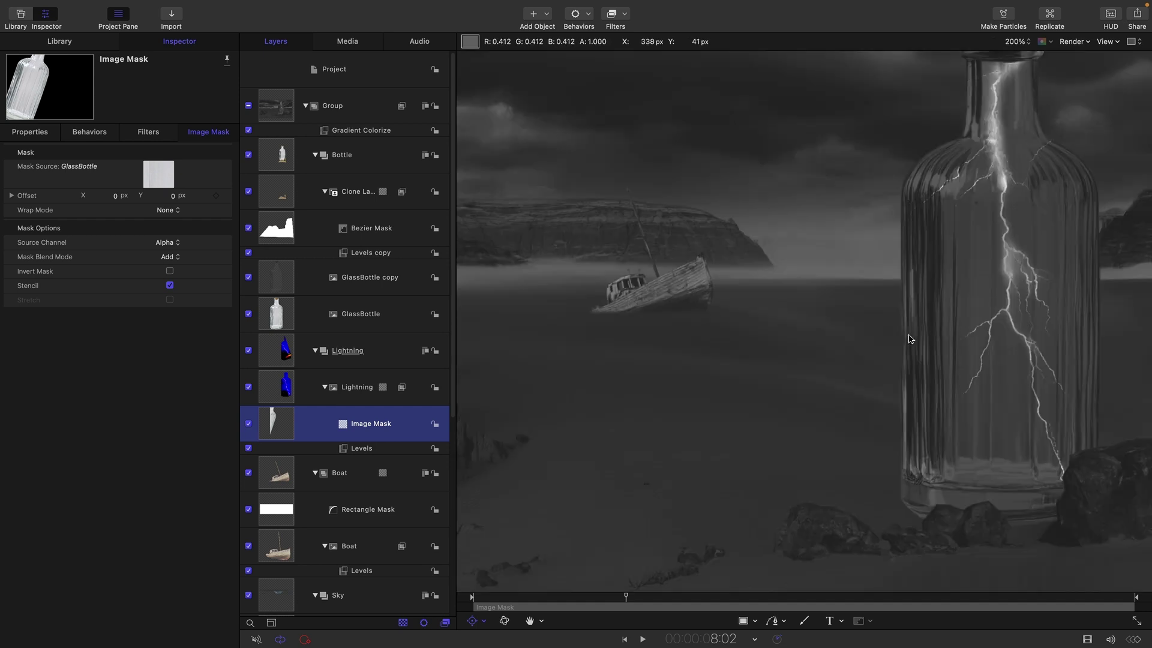
key(space)
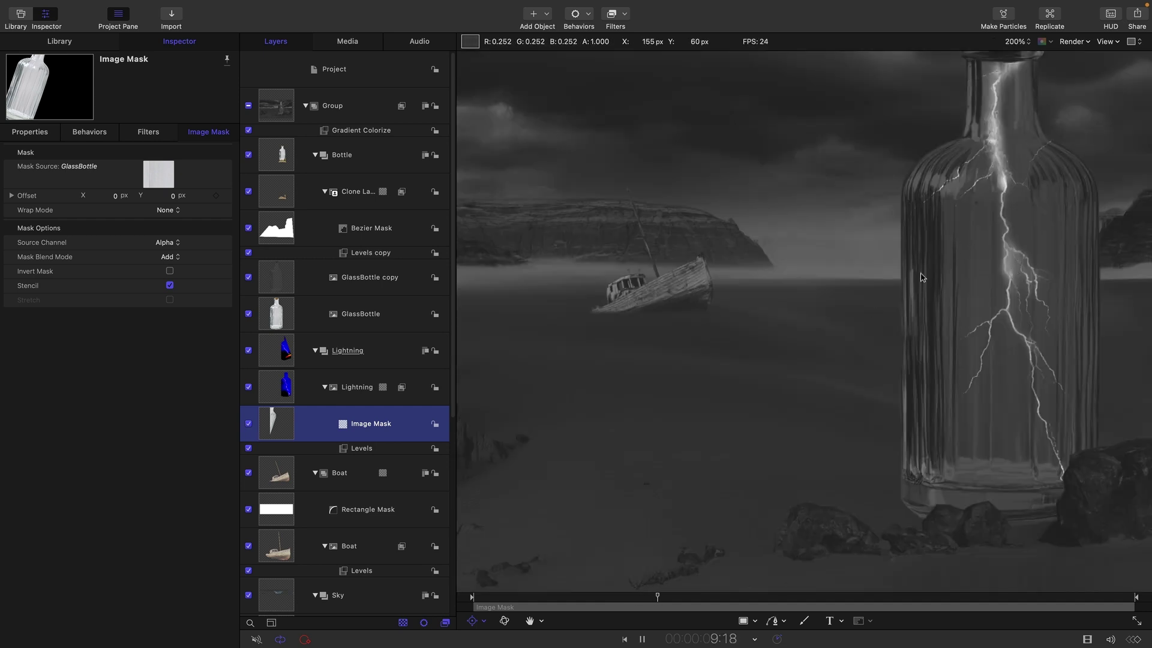
key(space)
key(h)
drag(1078, 66, 898, 113)
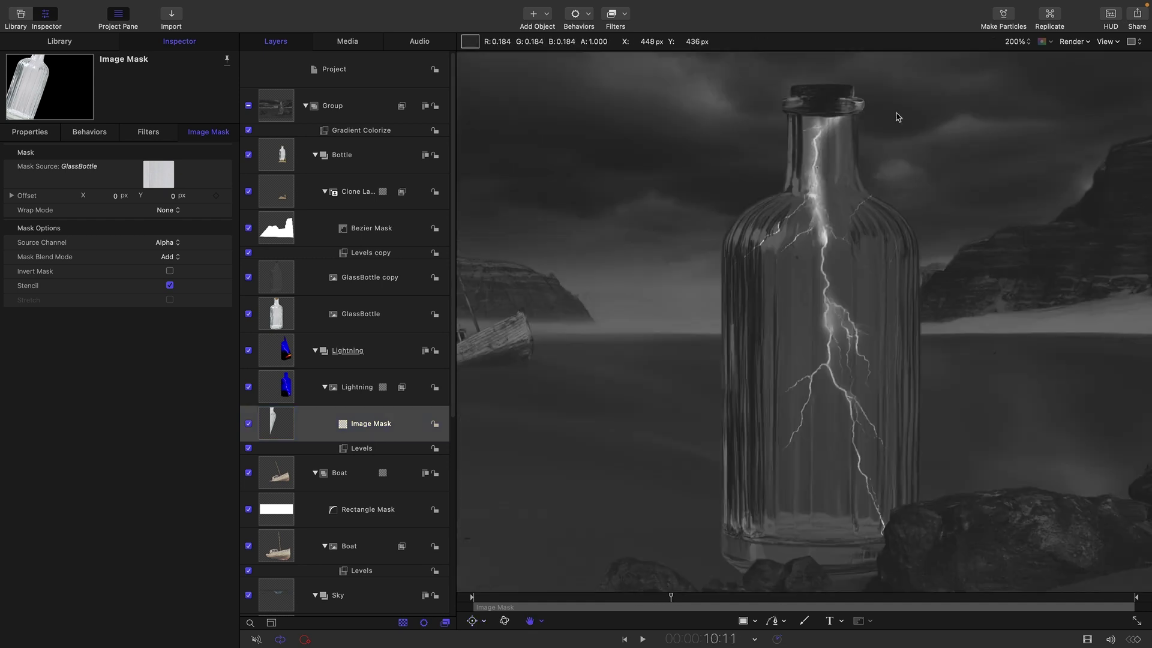
key(s)
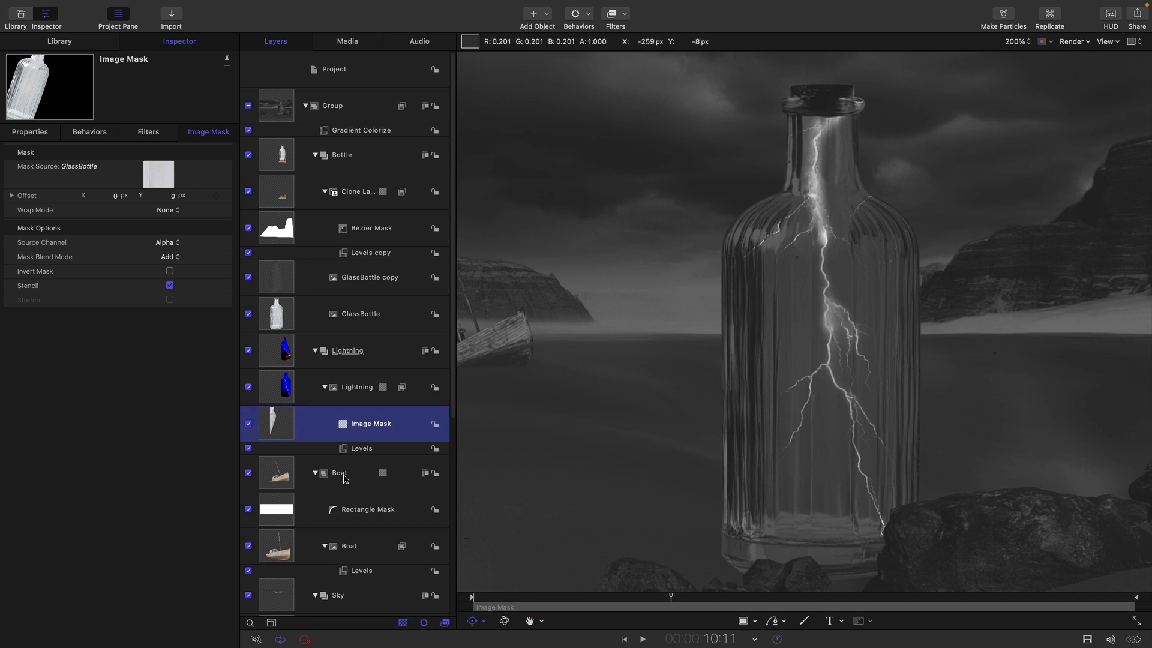
Step: Draw a closed Bezier mask around the bottle's neck and top on the Lightning layer
click(278, 391)
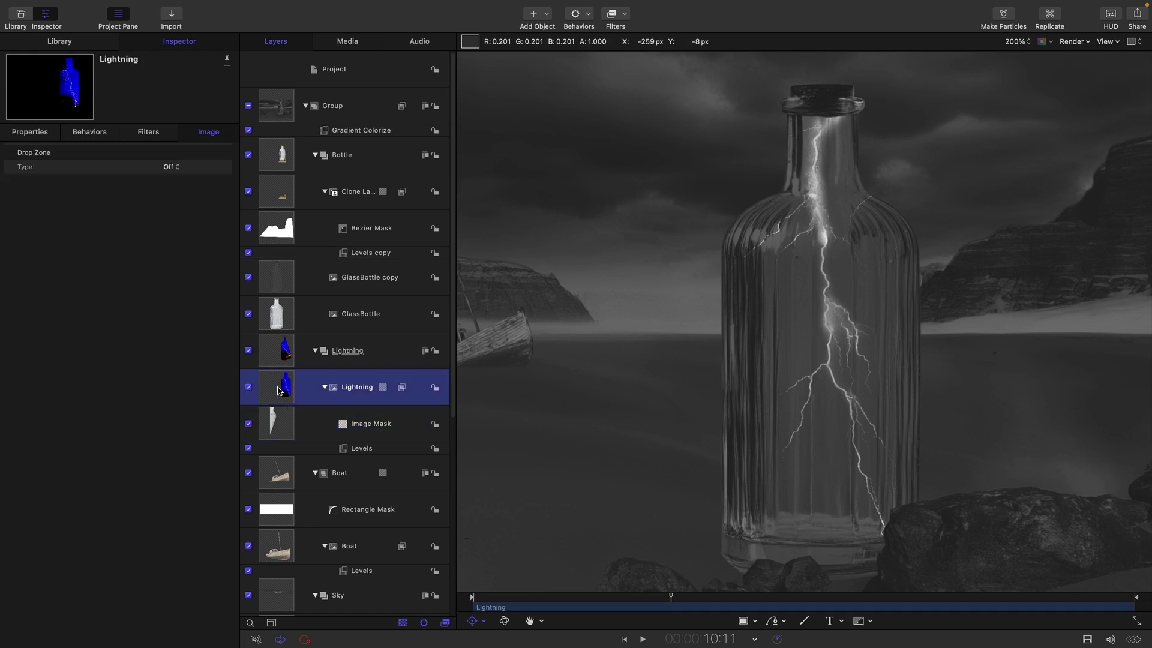
click(870, 621)
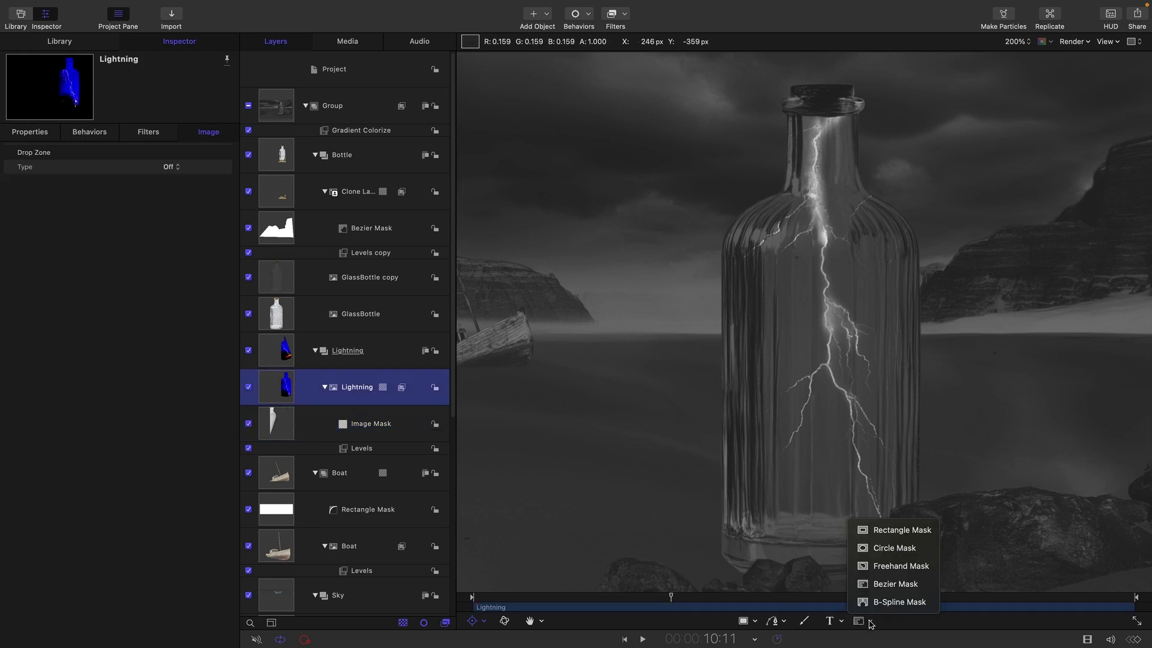
click(888, 581)
click(783, 115)
click(831, 119)
click(865, 112)
click(869, 67)
click(769, 62)
click(783, 117)
Step: Set Bezier Mask 1's blend mode to Subtract, then reselect the Lightning layer
click(171, 211)
click(169, 226)
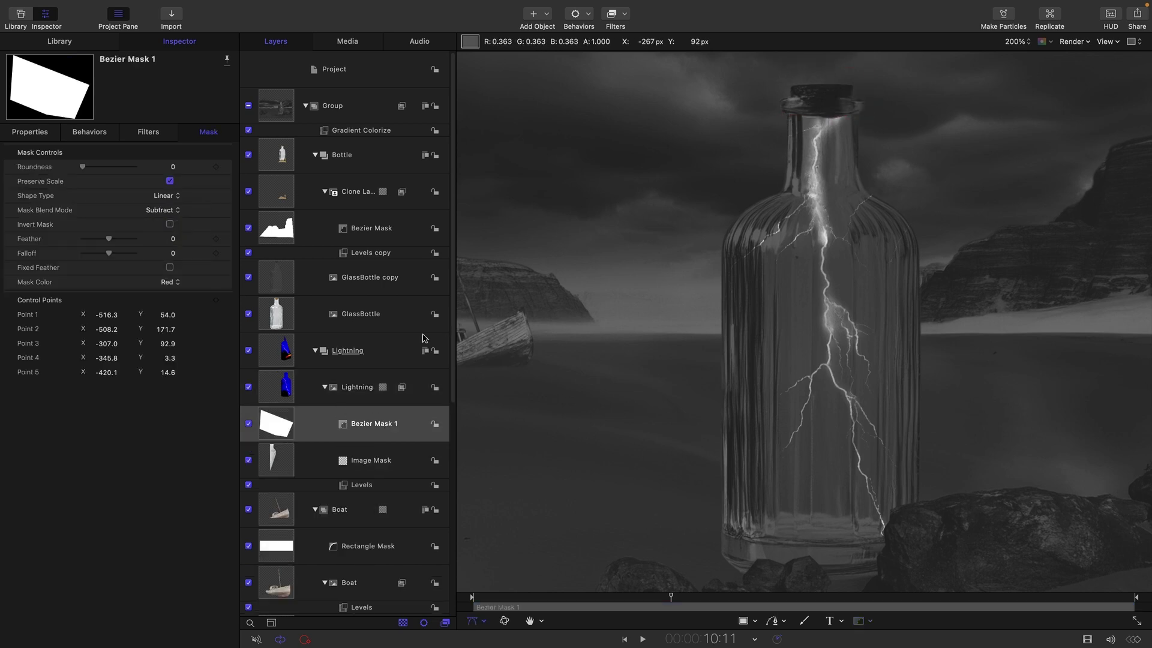
click(258, 427)
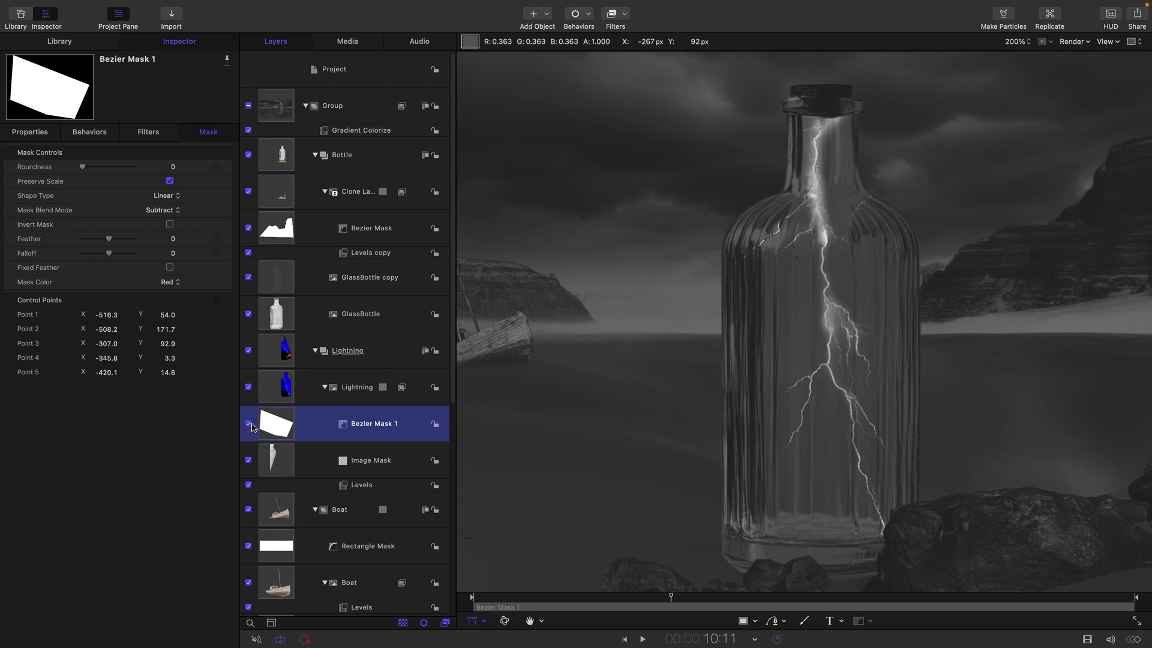
click(286, 384)
Step: Add a Gaussian Blur of 4.0 to the lightning
click(627, 49)
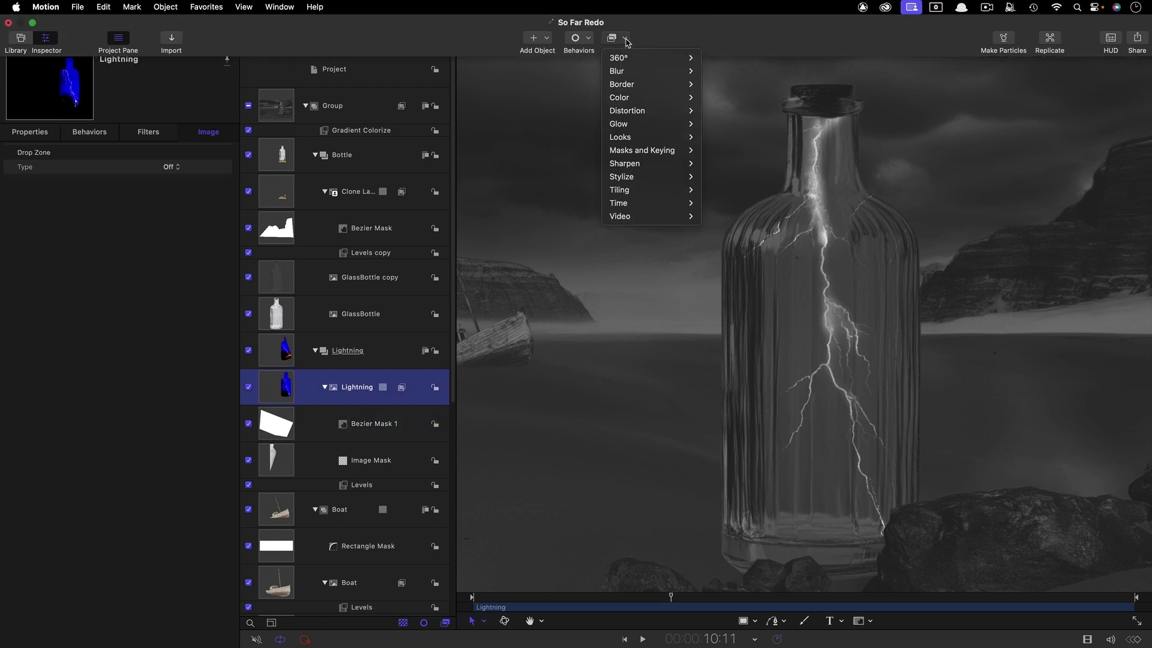
mouse_move(645, 72)
click(731, 138)
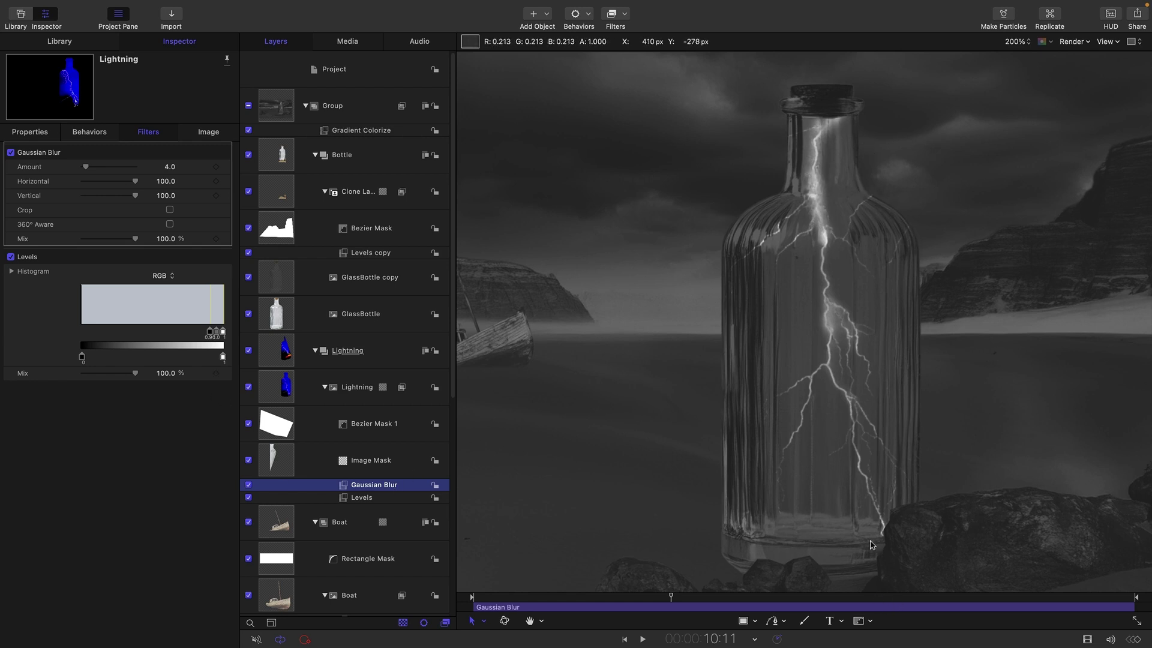
Step: Add a Minimum-mode MinMax filter to the Image Mask, radius 5 raised to 9
click(276, 465)
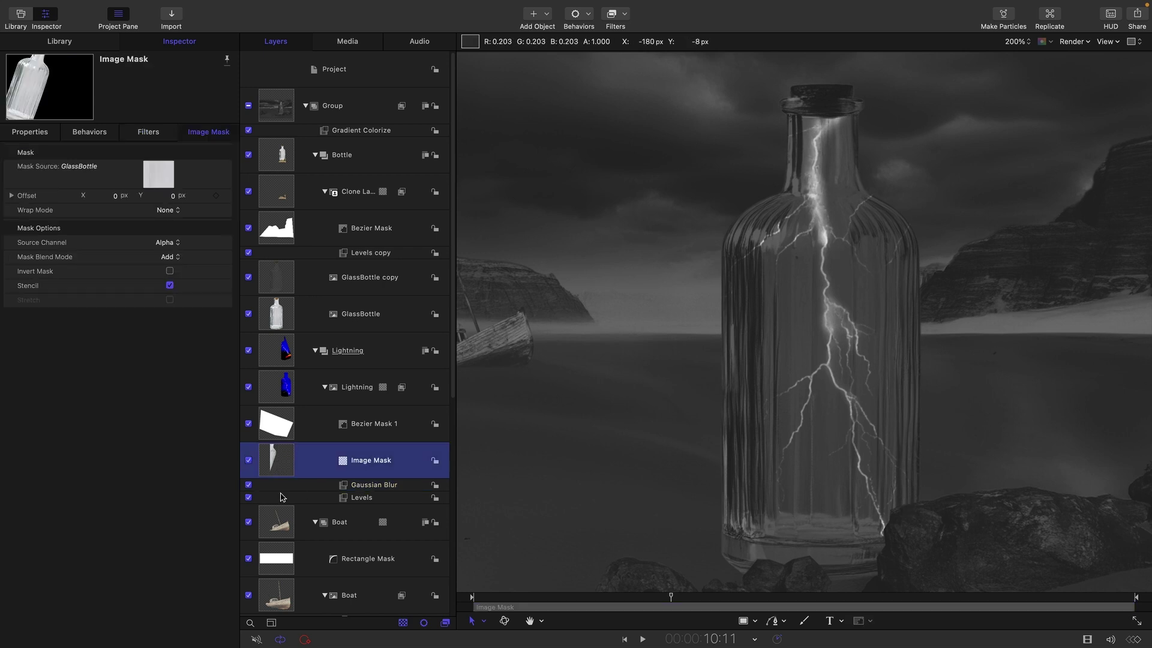
click(626, 16)
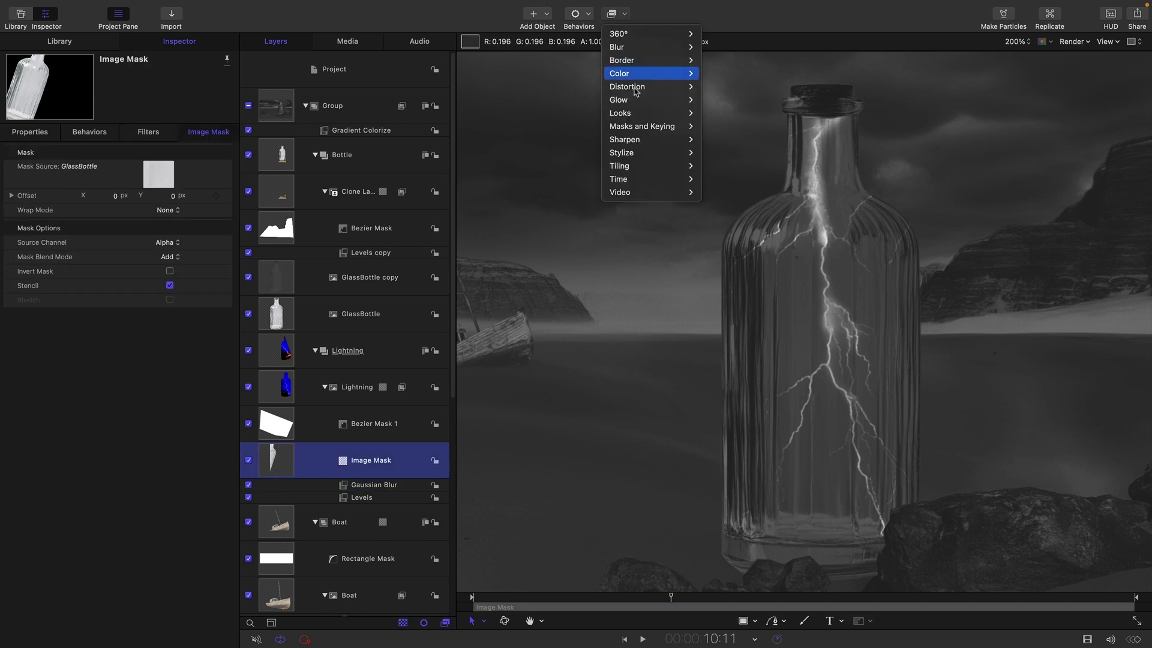
mouse_move(637, 158)
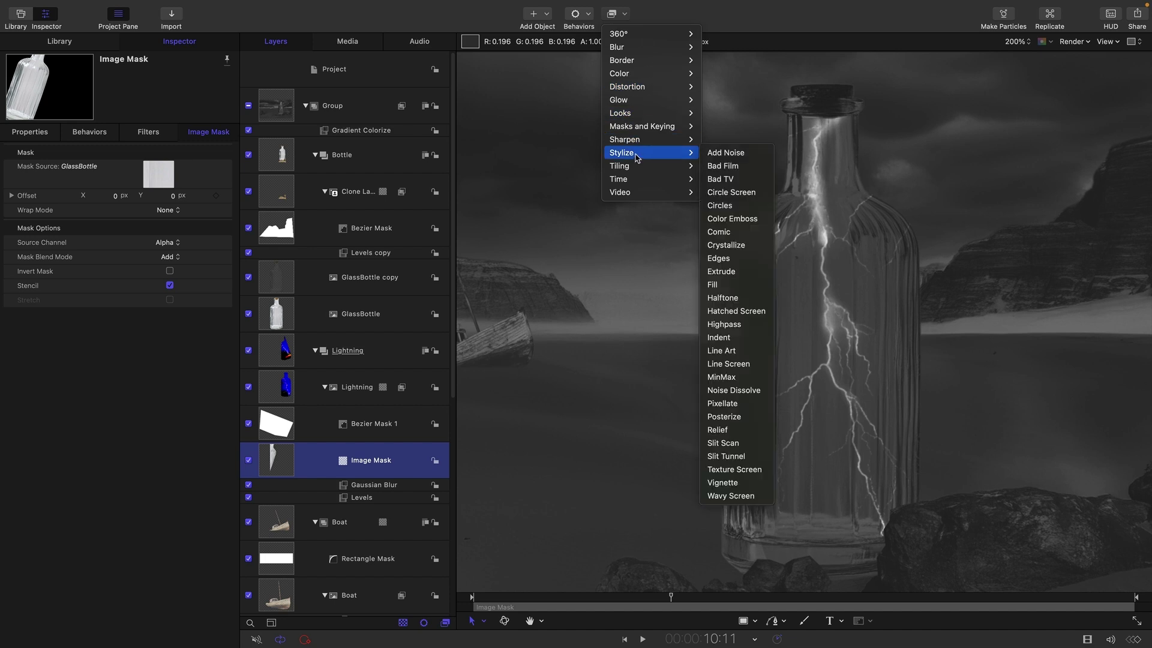
click(734, 382)
click(171, 183)
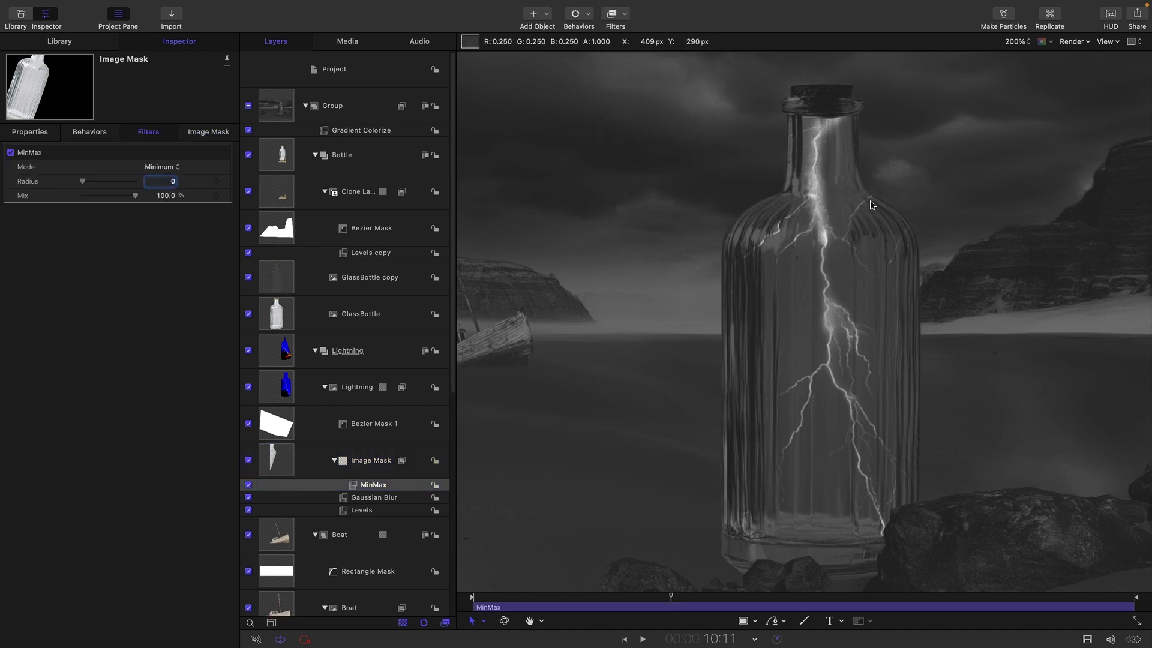
text(5)
key(Return)
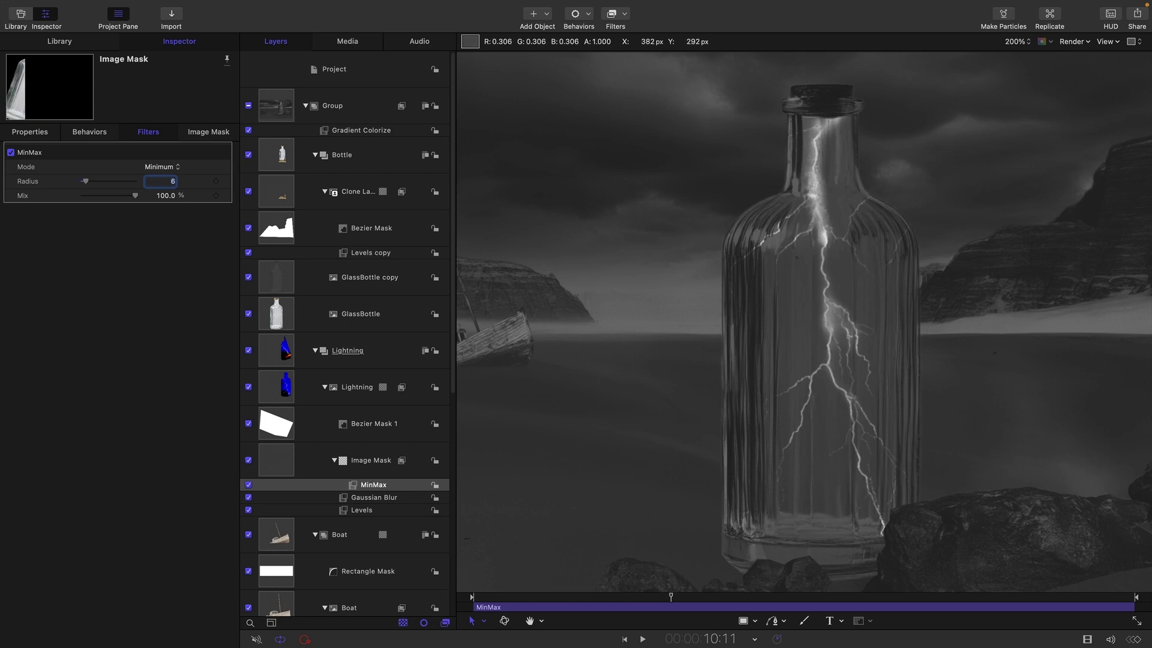
drag(142, 188, 161, 188)
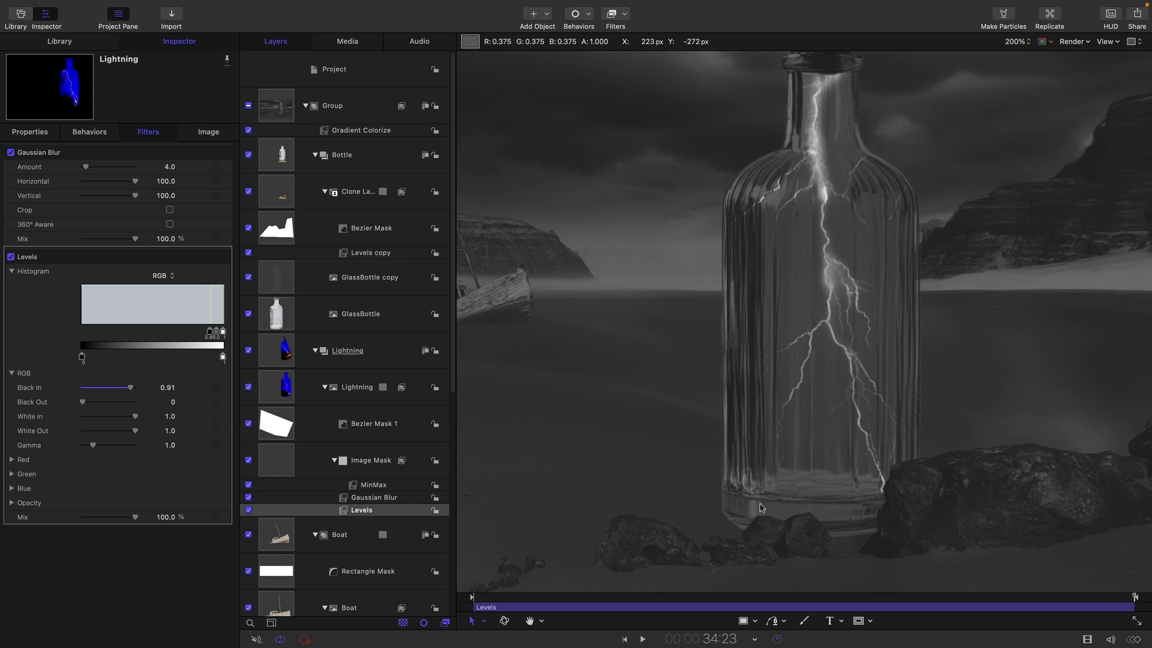
Step: Draw a closed five-point Bezier Mask 2 beside the bottle's left side on Lightning
click(773, 542)
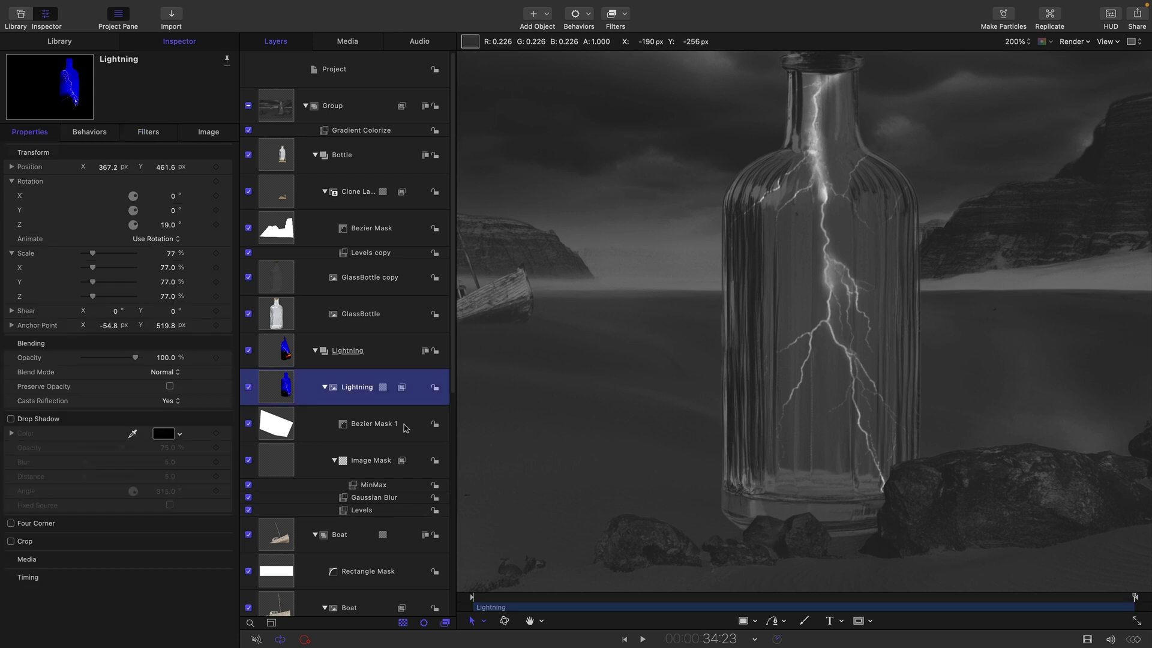
click(870, 622)
click(895, 584)
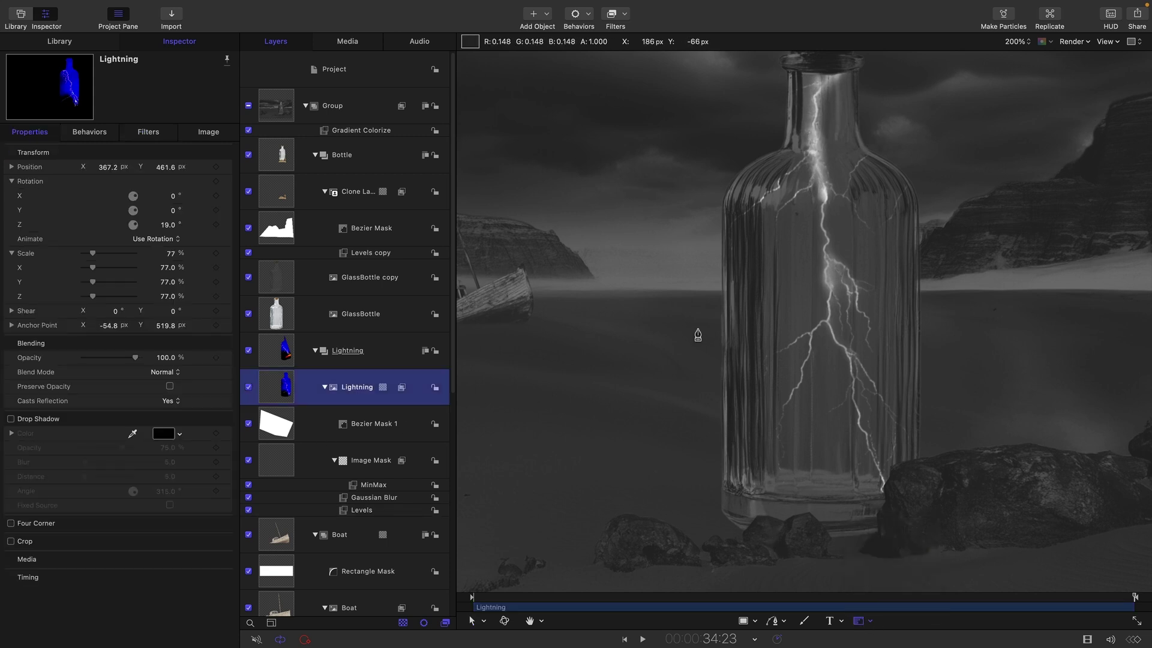
click(710, 318)
click(761, 367)
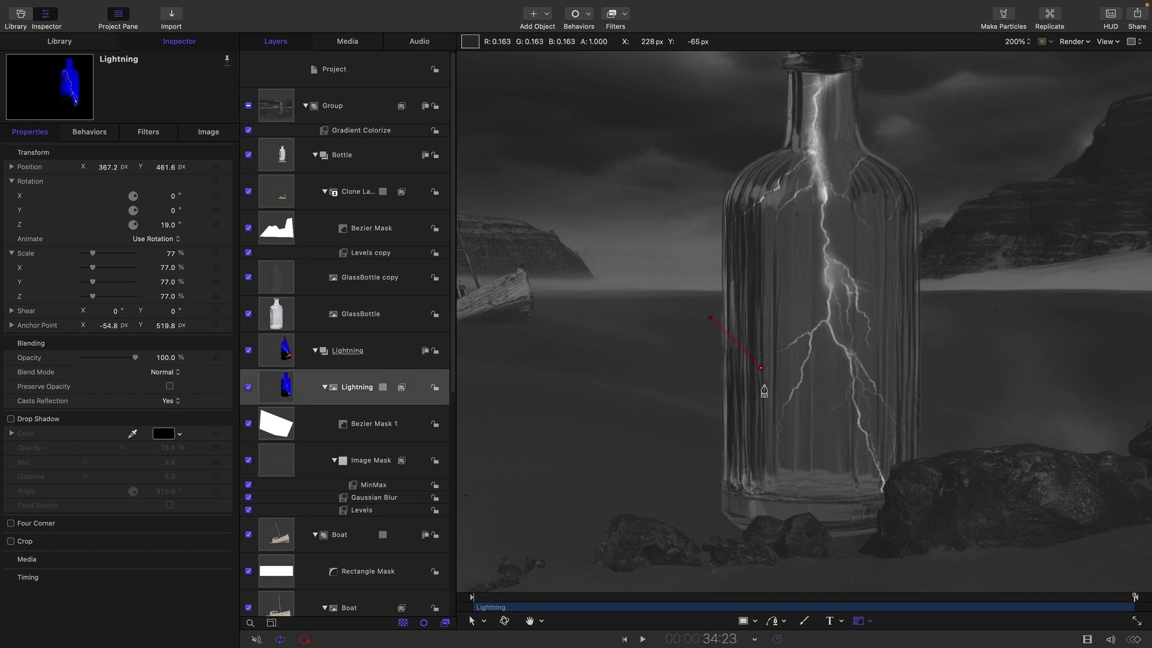
click(778, 446)
click(704, 588)
click(623, 330)
click(711, 318)
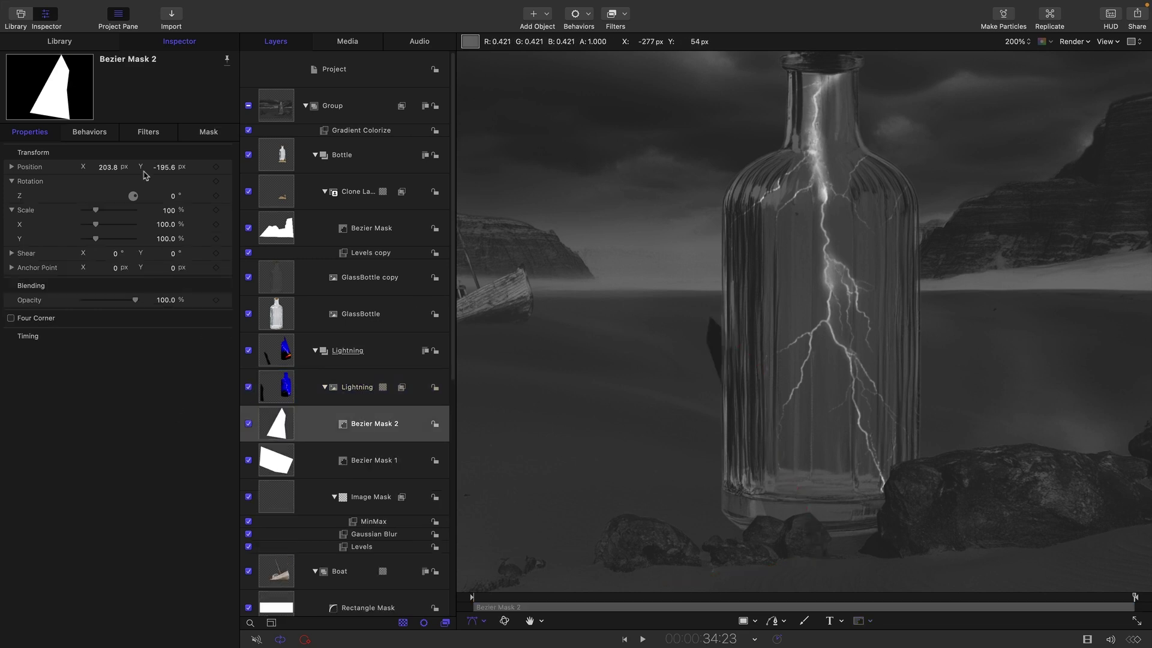
Step: Set Bezier Mask 2 to Subtract with a Feather of -44.2
click(208, 133)
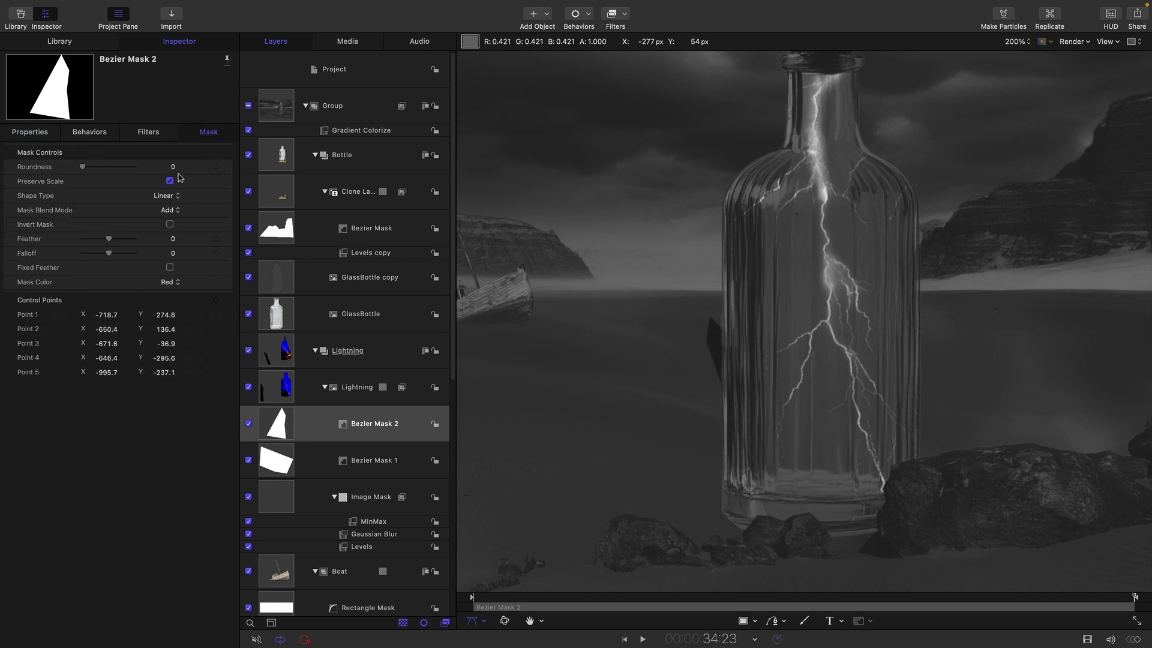
click(170, 210)
click(173, 227)
drag(174, 239, 172, 239)
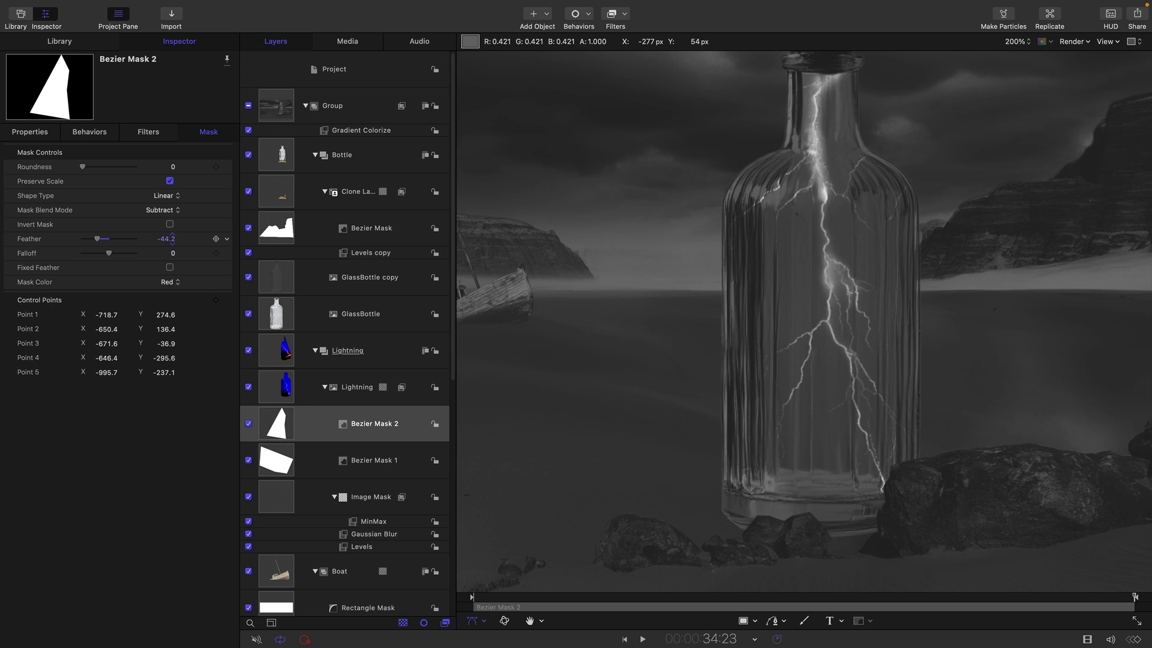
Step: Set the lightning Levels filter's Black In to 0.85 and White In to 0.97
click(362, 546)
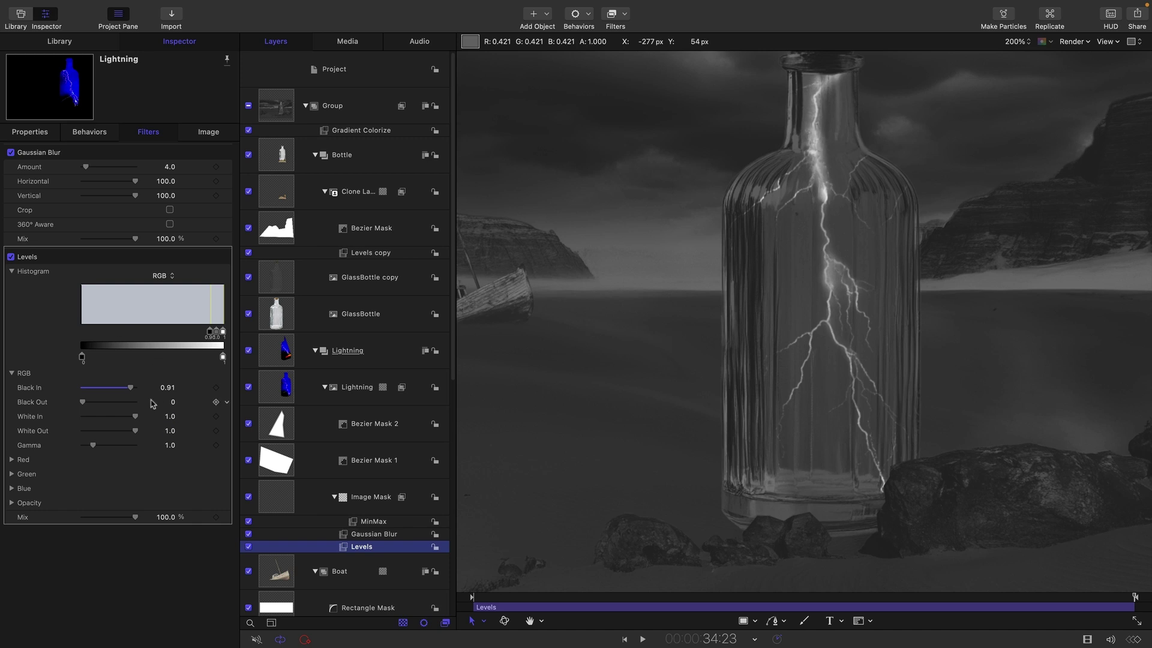
click(168, 389)
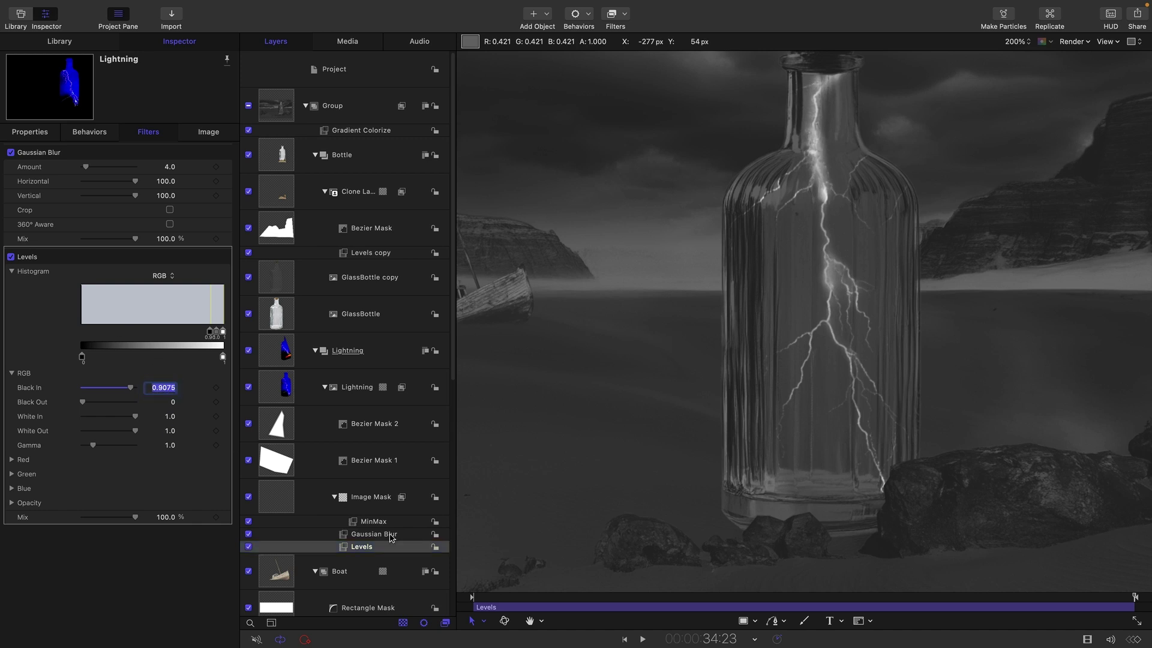
key(BackSpace)
text(.85)
key(Return)
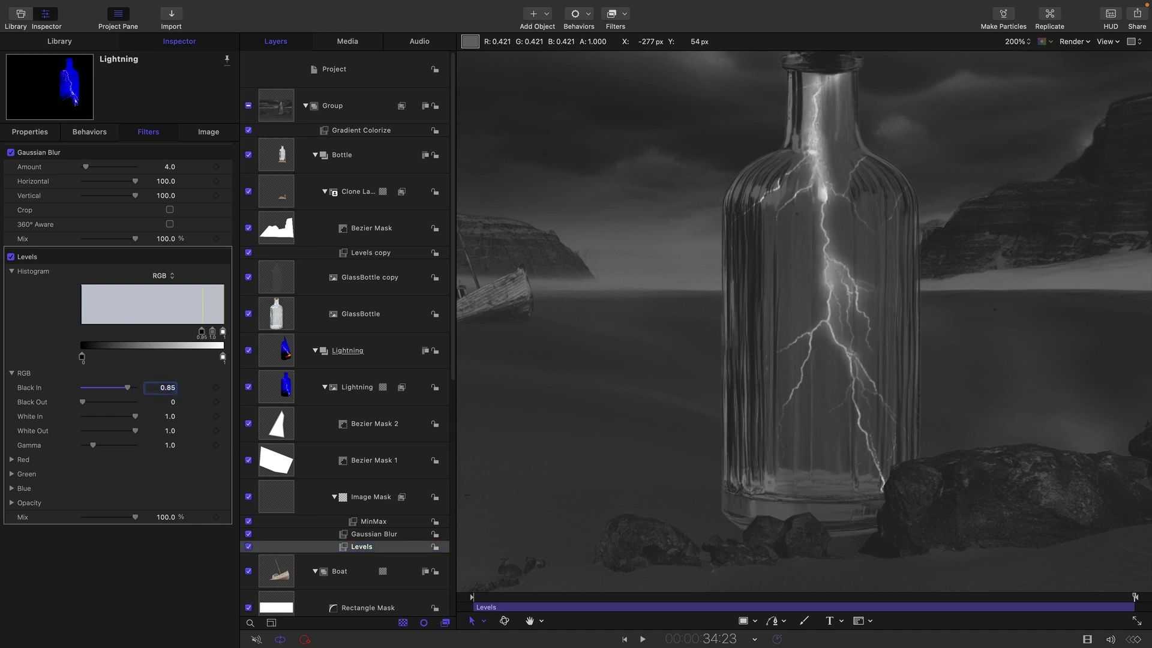
click(169, 417)
text(0.97)
key(Return)
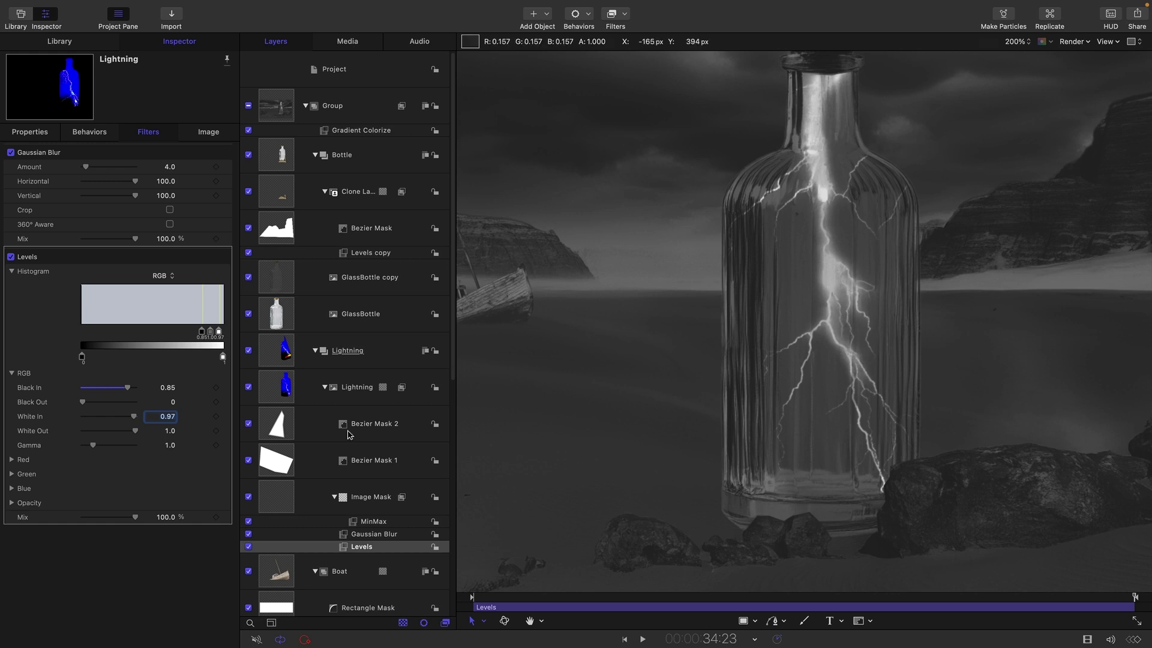
Step: Clone the Lightning layer and move the clone to the top of the layer stack
click(324, 387)
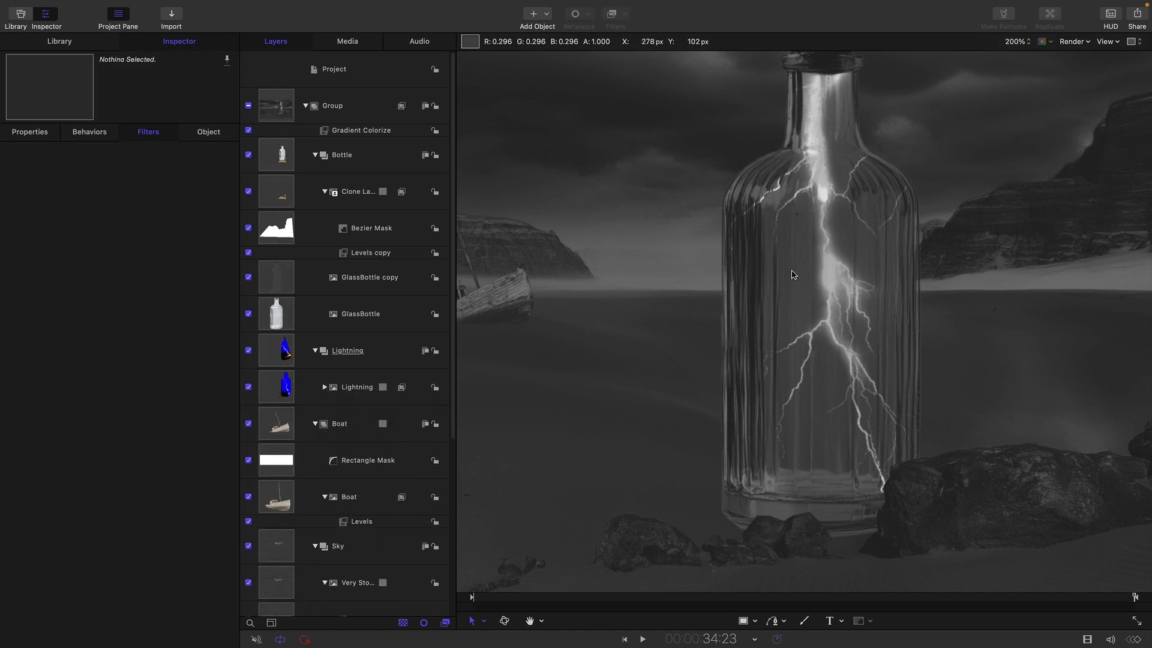
key(super+minus)
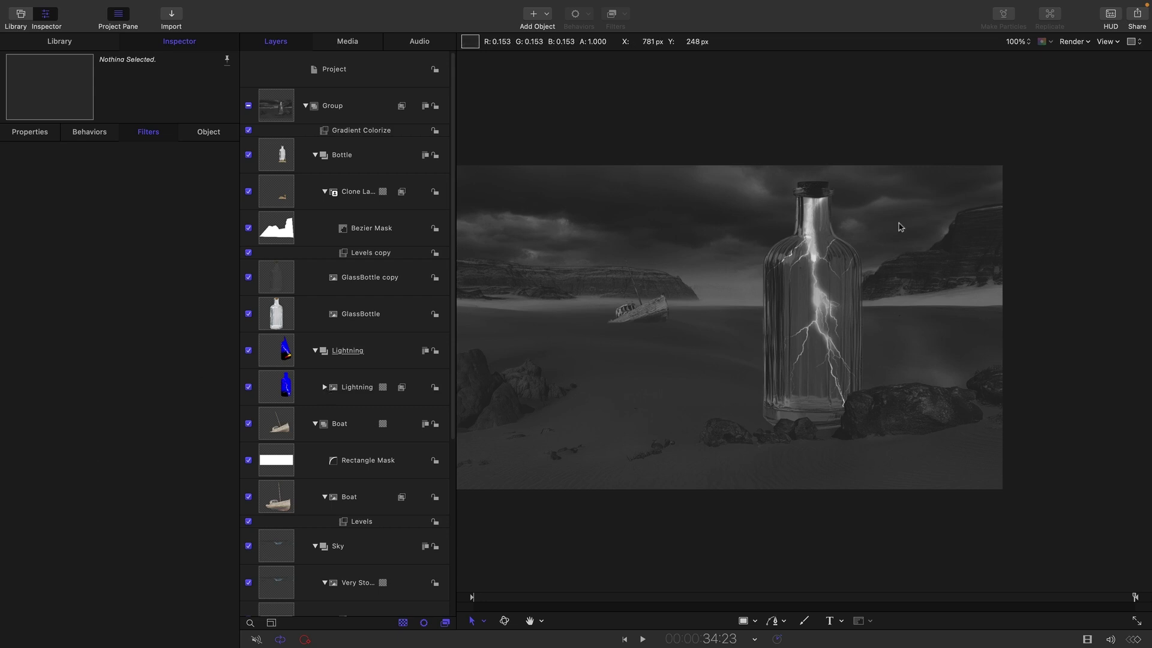
click(282, 384)
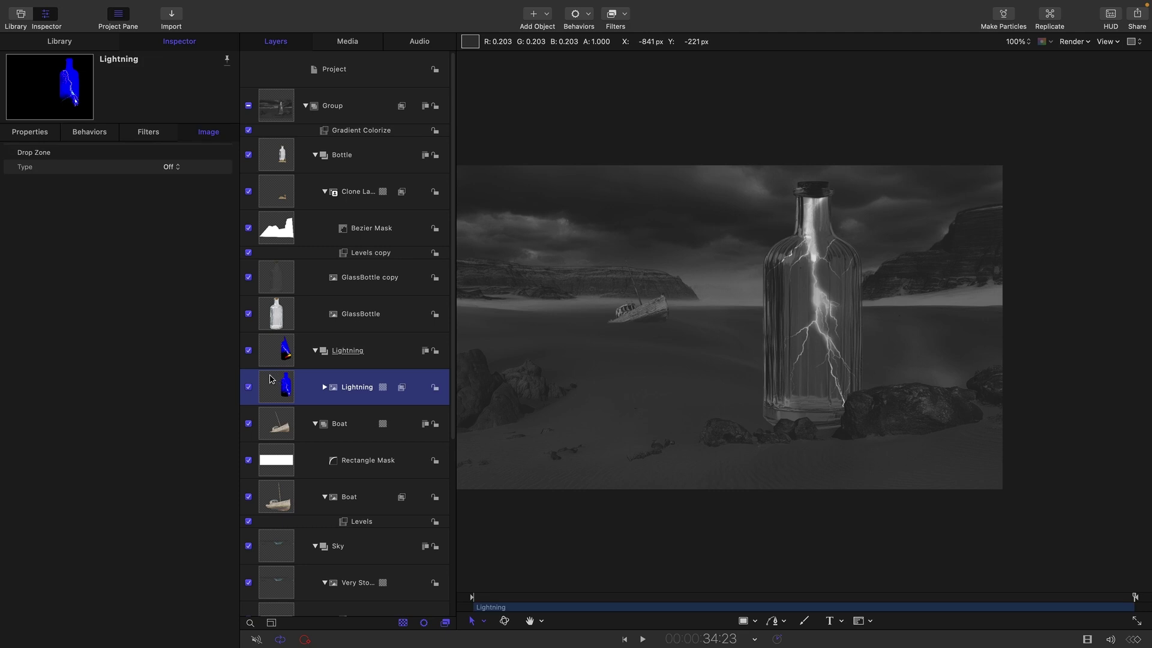
right_click(270, 379)
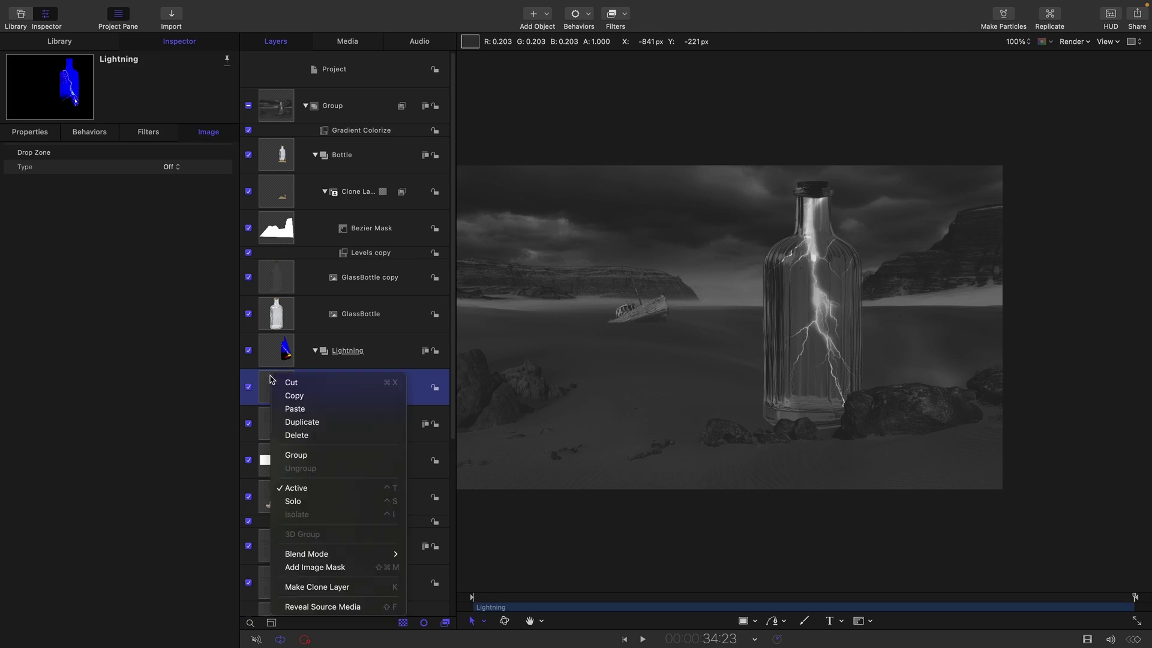
click(336, 587)
drag(262, 396, 273, 86)
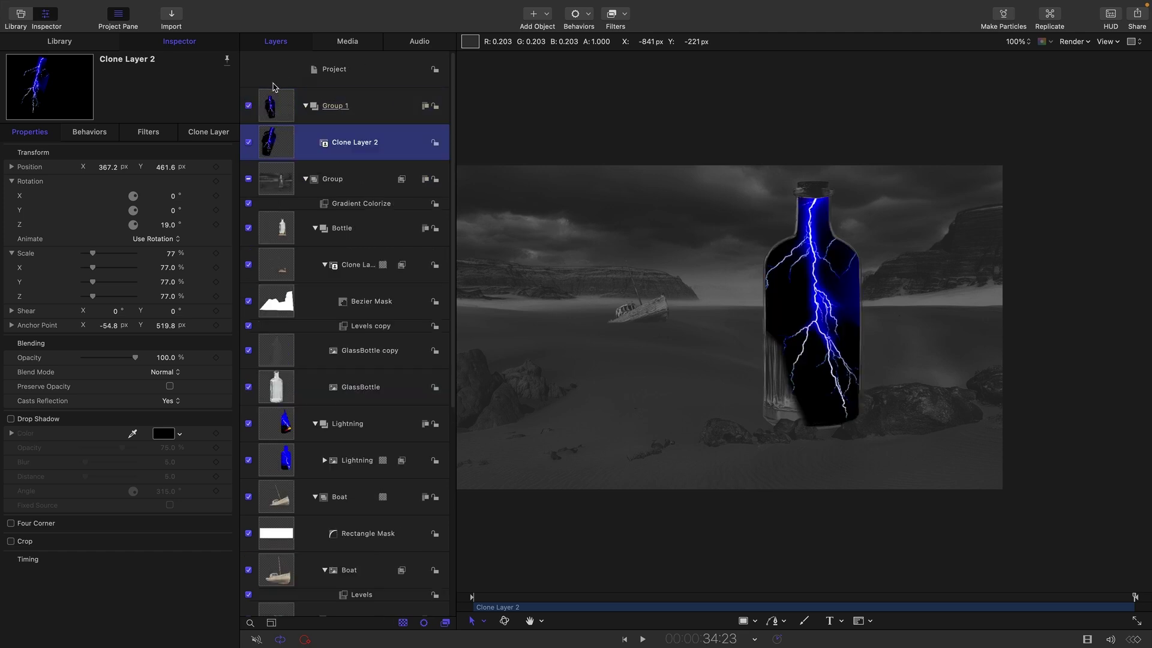
Step: Set the clone's Blend Mode to Linear Dodge, then open the original Lightning's blend modes
click(167, 372)
click(180, 520)
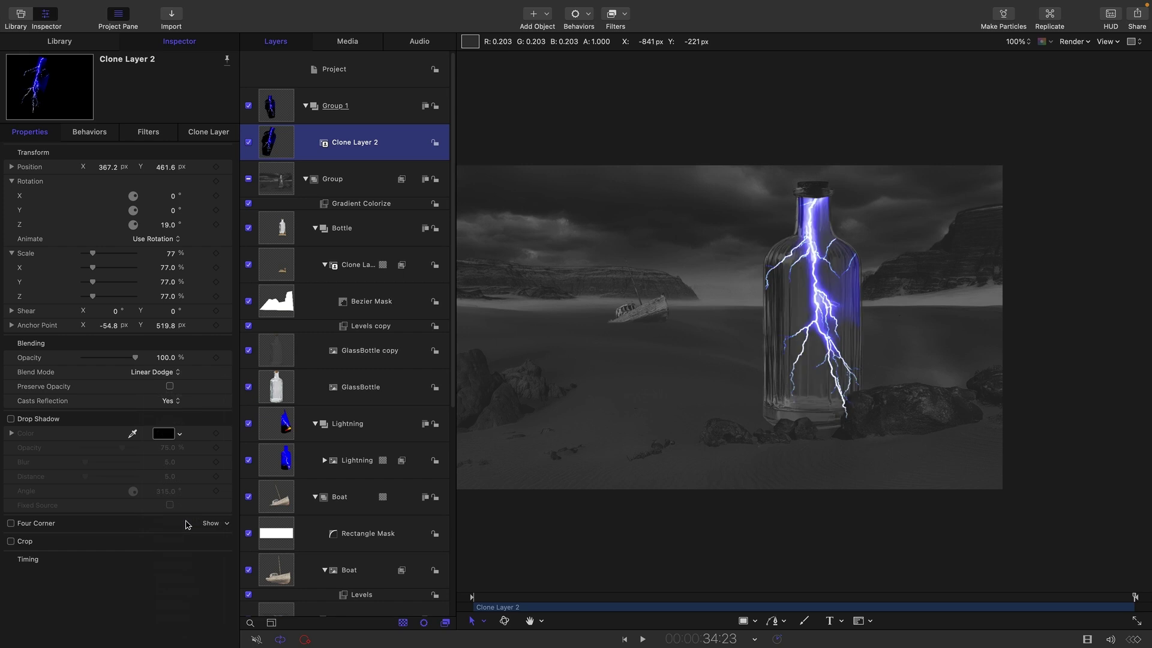
click(278, 462)
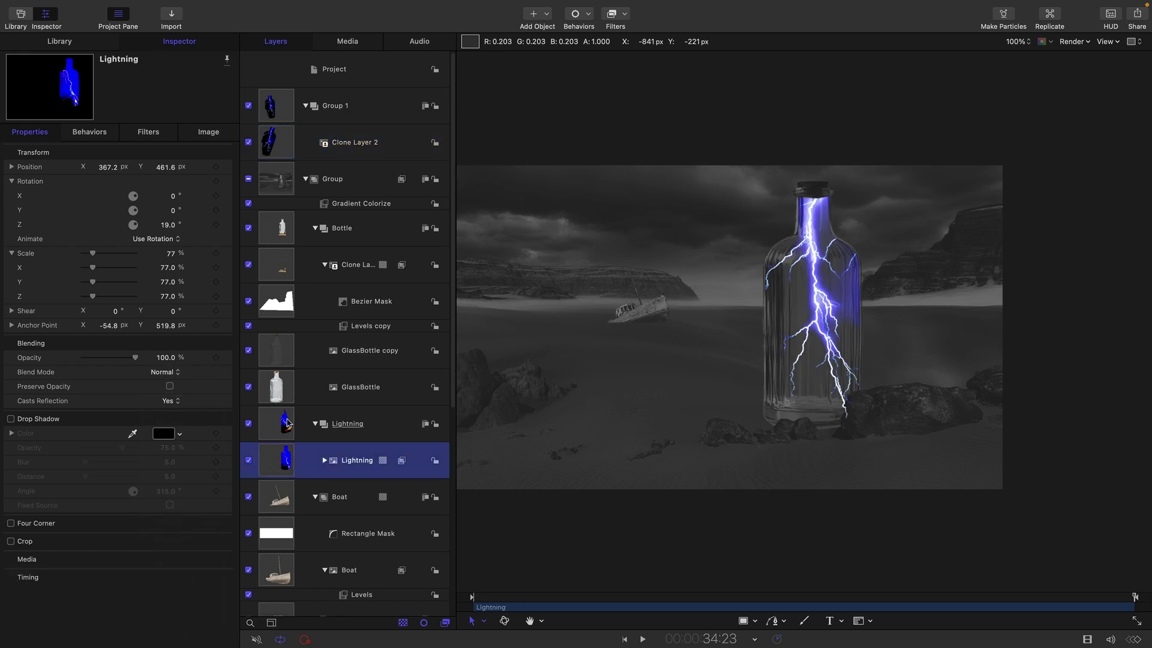
click(166, 373)
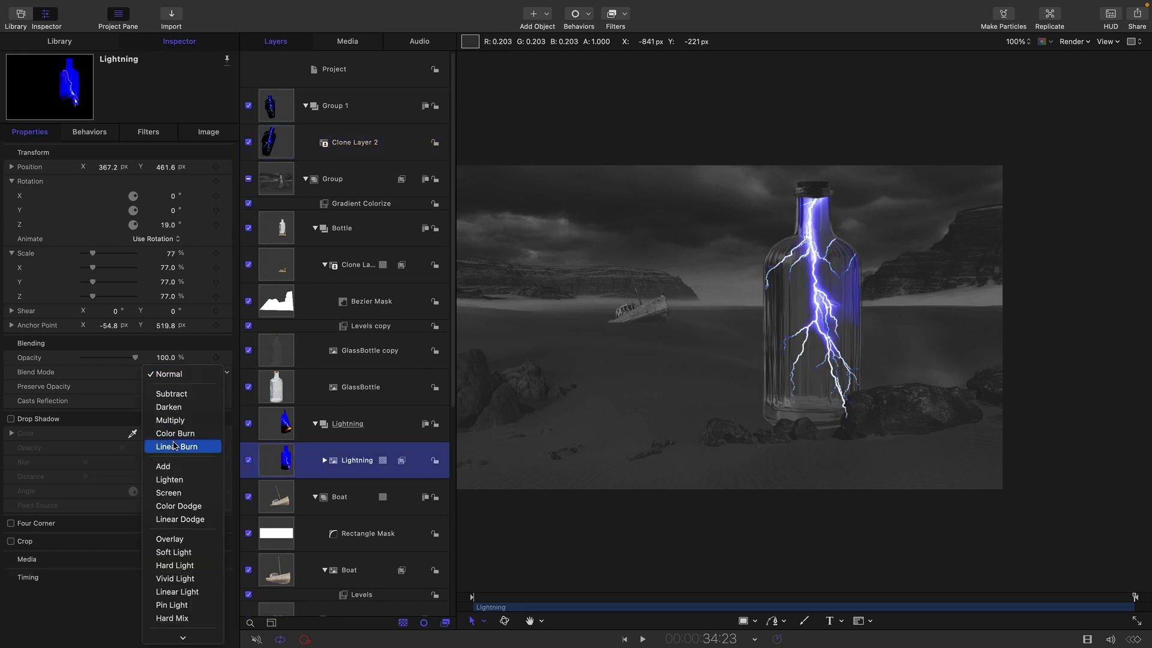
Step: Blend the original Lightning with Linear Dodge, expand its contents, and zoom to 200%
click(180, 519)
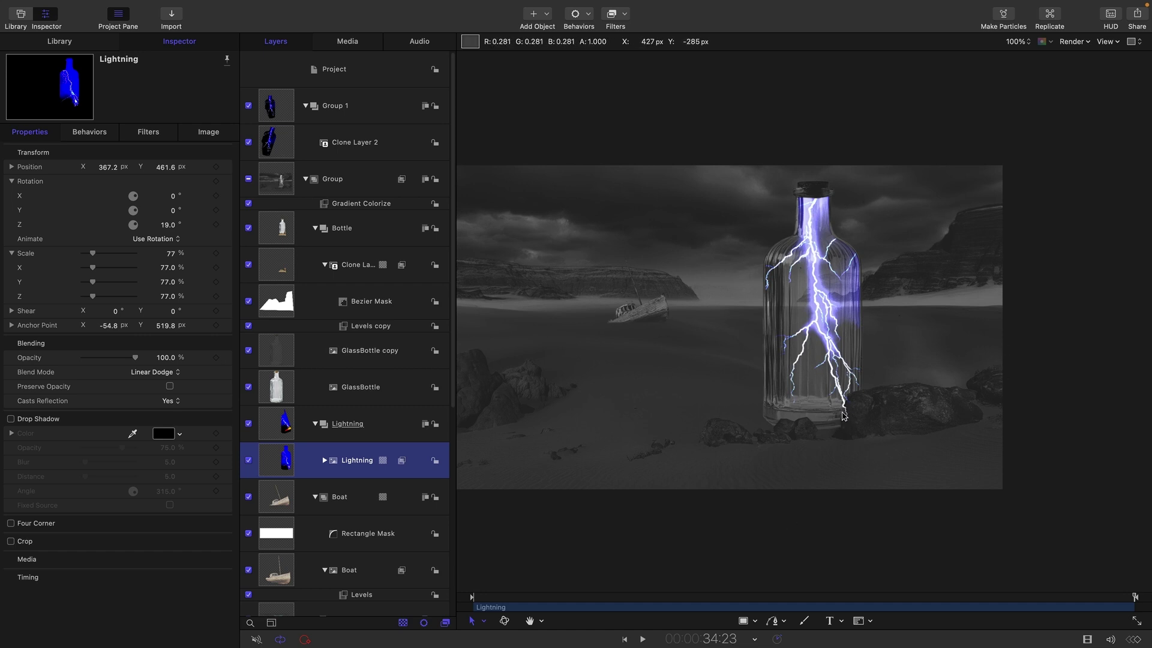
scroll(347, 474, down, 3)
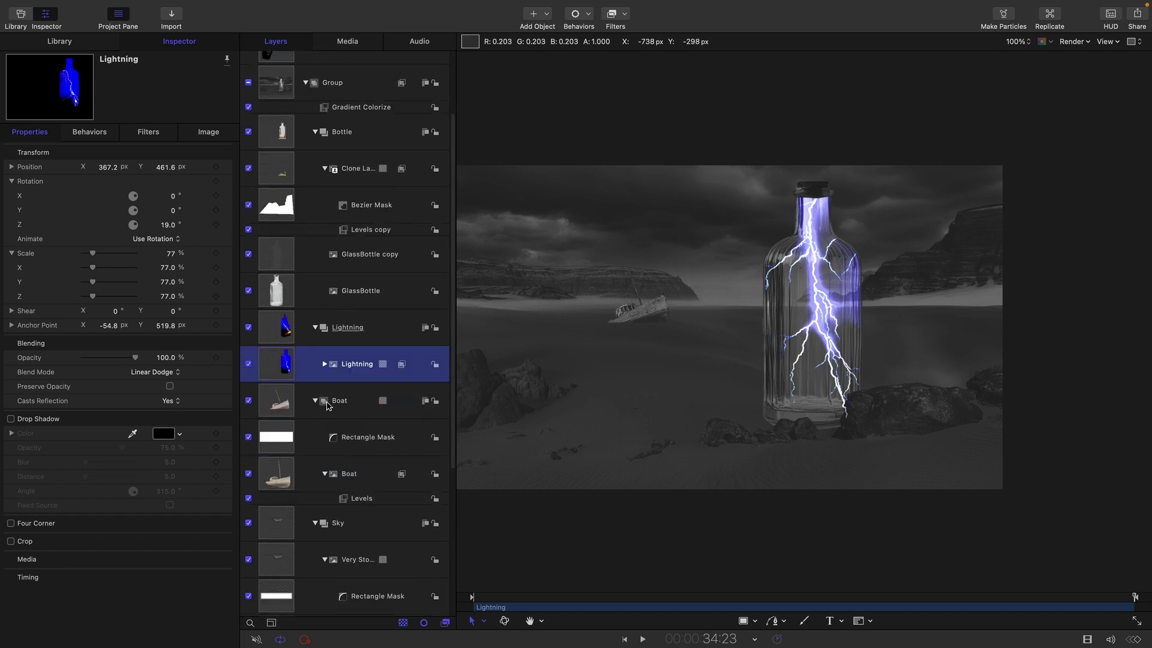
click(325, 364)
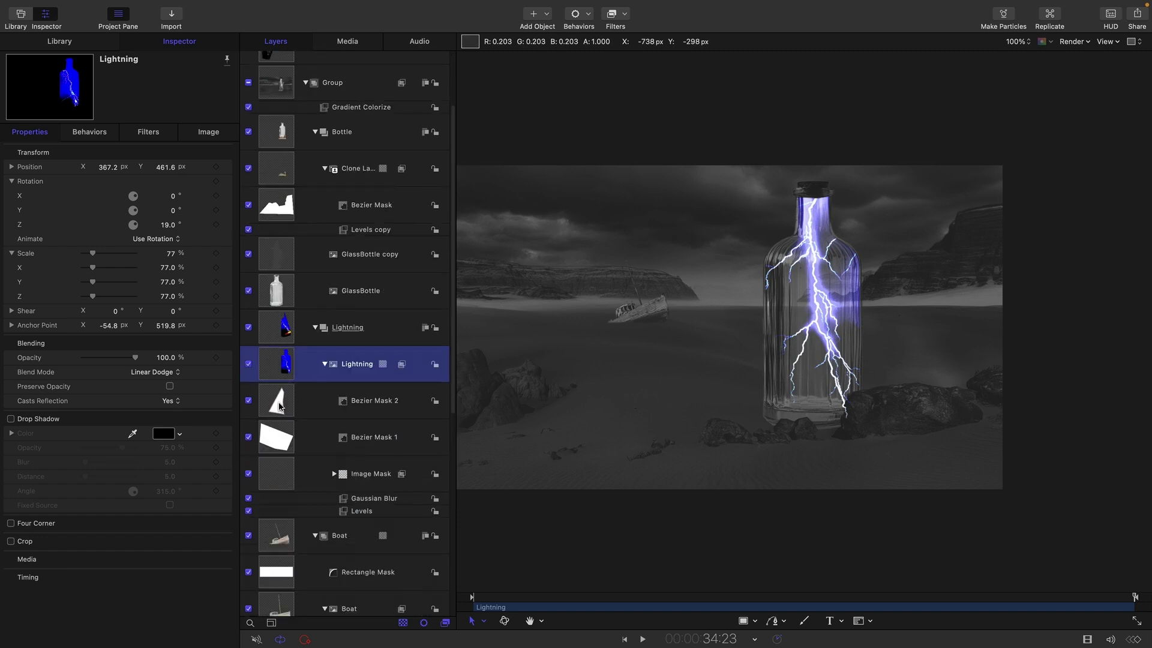
key(super+equal)
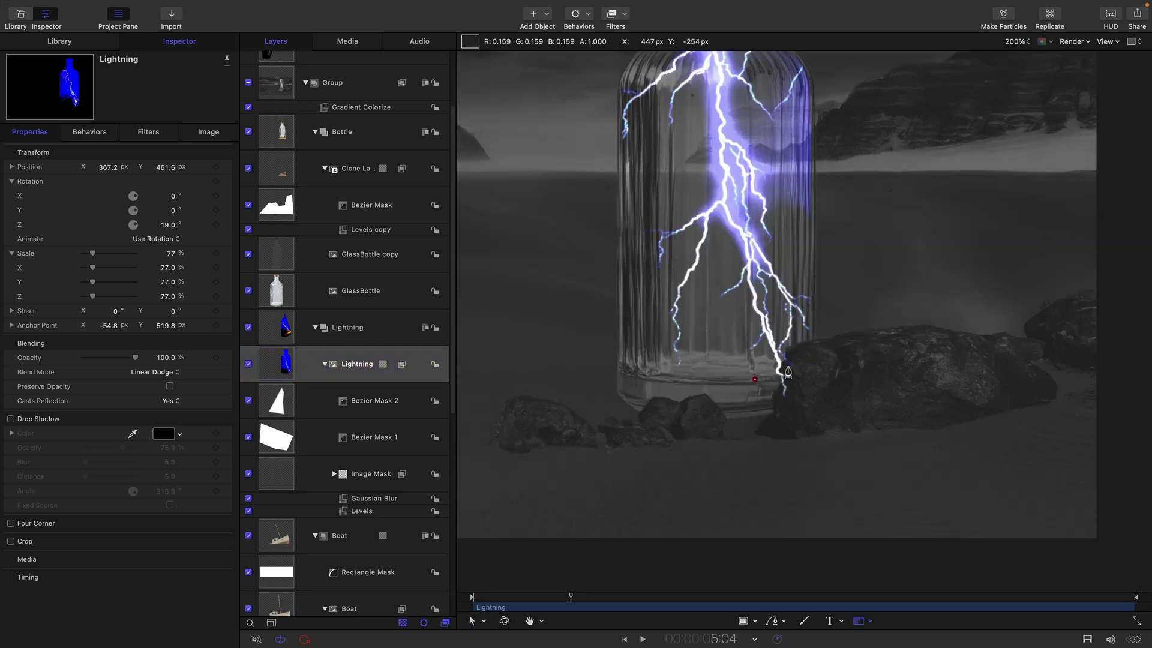
Step: Draw a closed six-point Bezier Mask 3 around the lightning tail over the rock
click(754, 379)
click(782, 365)
click(784, 348)
click(839, 338)
click(861, 468)
click(735, 458)
click(754, 379)
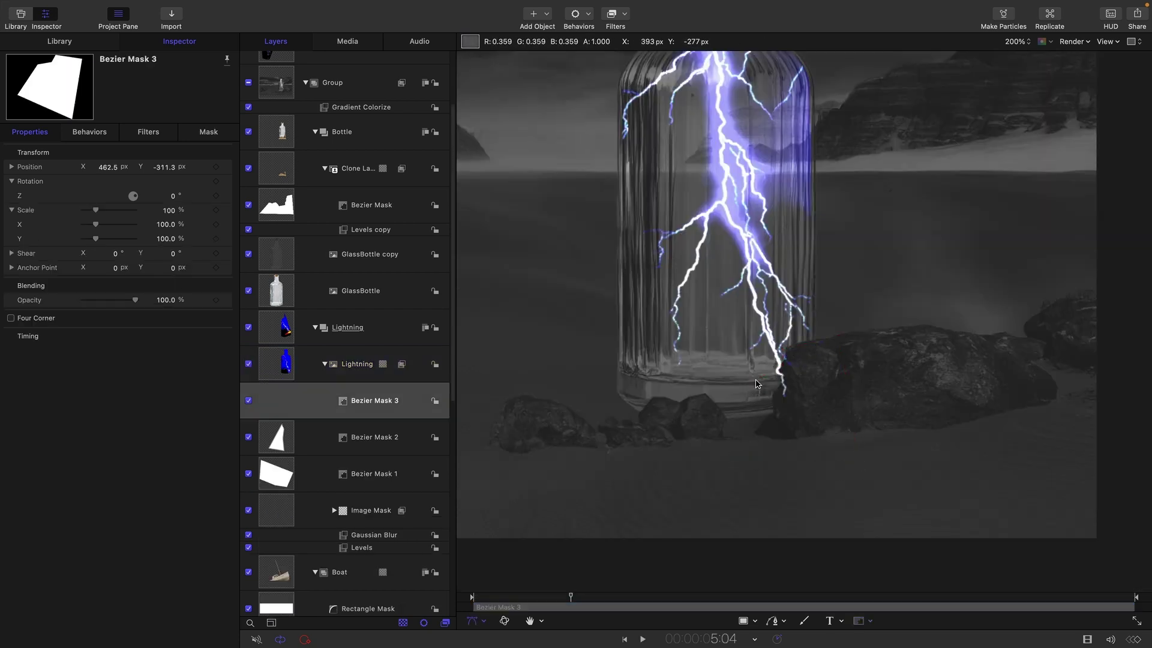
Step: Set Bezier Mask 3's blend mode to Subtract and deselect it
click(209, 131)
click(163, 210)
click(172, 226)
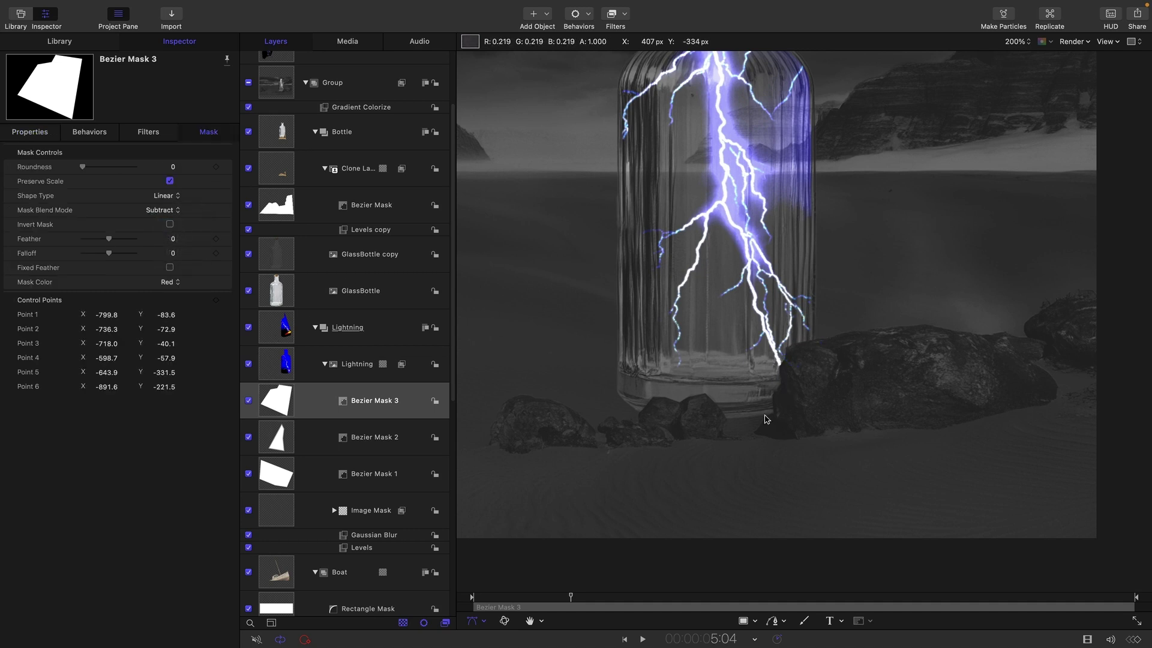
key(Escape)
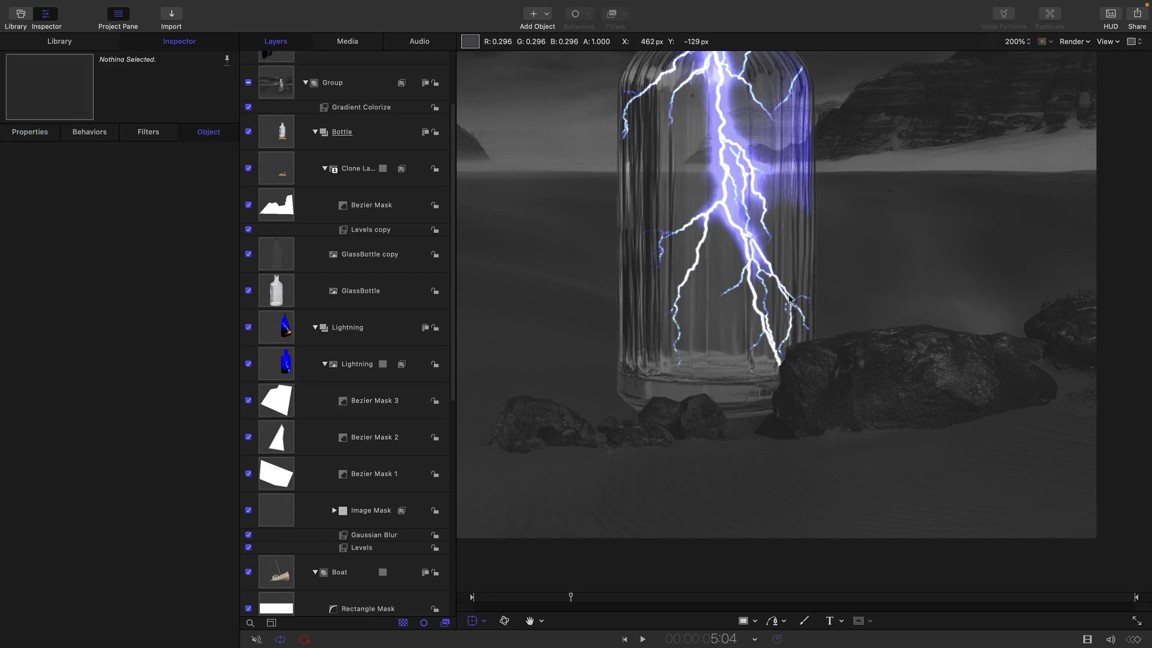
Step: Draw a Rectangle Mask over the upper half of the GlassBottle copy layer
click(264, 269)
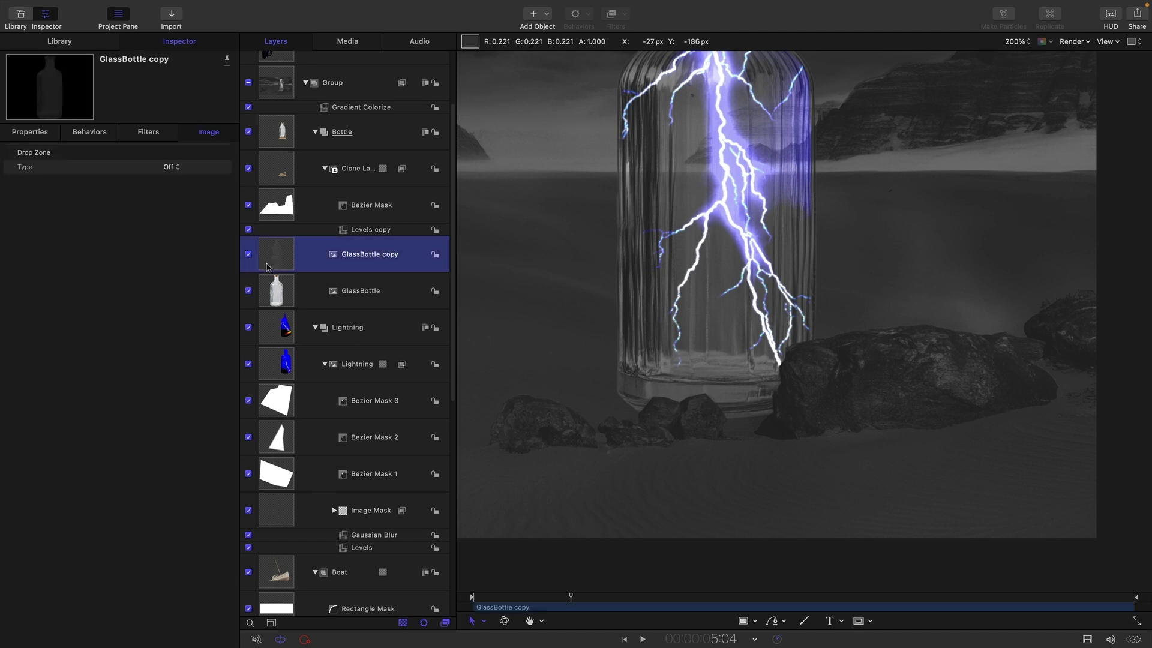
click(249, 256)
click(249, 256)
click(249, 256)
click(249, 256)
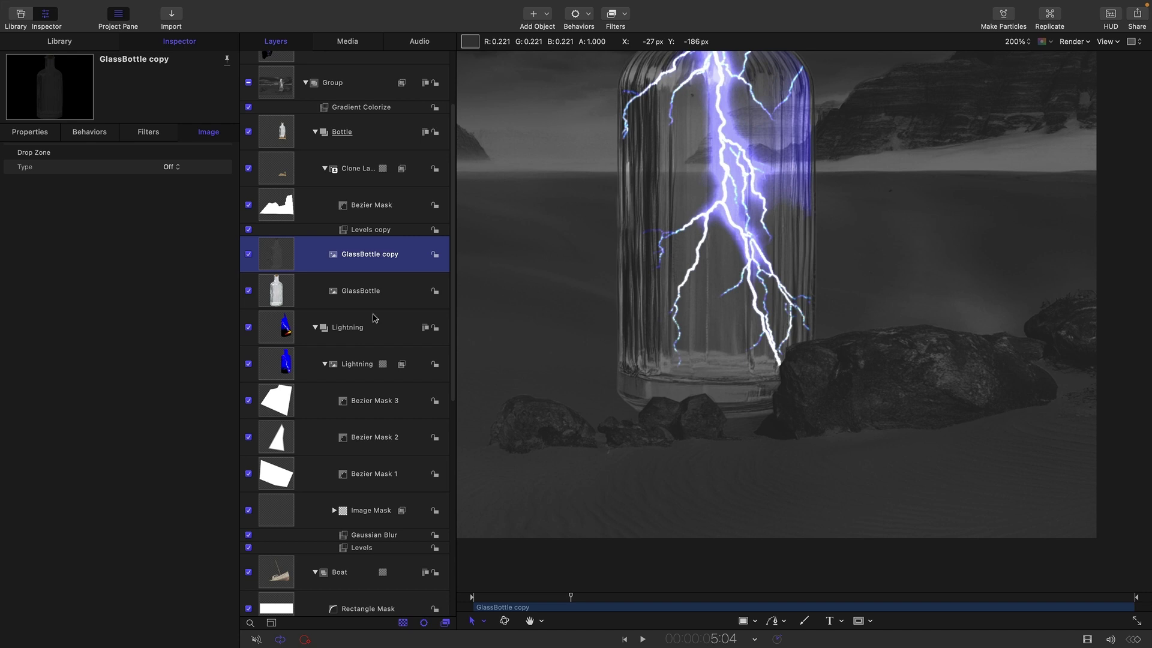
click(870, 621)
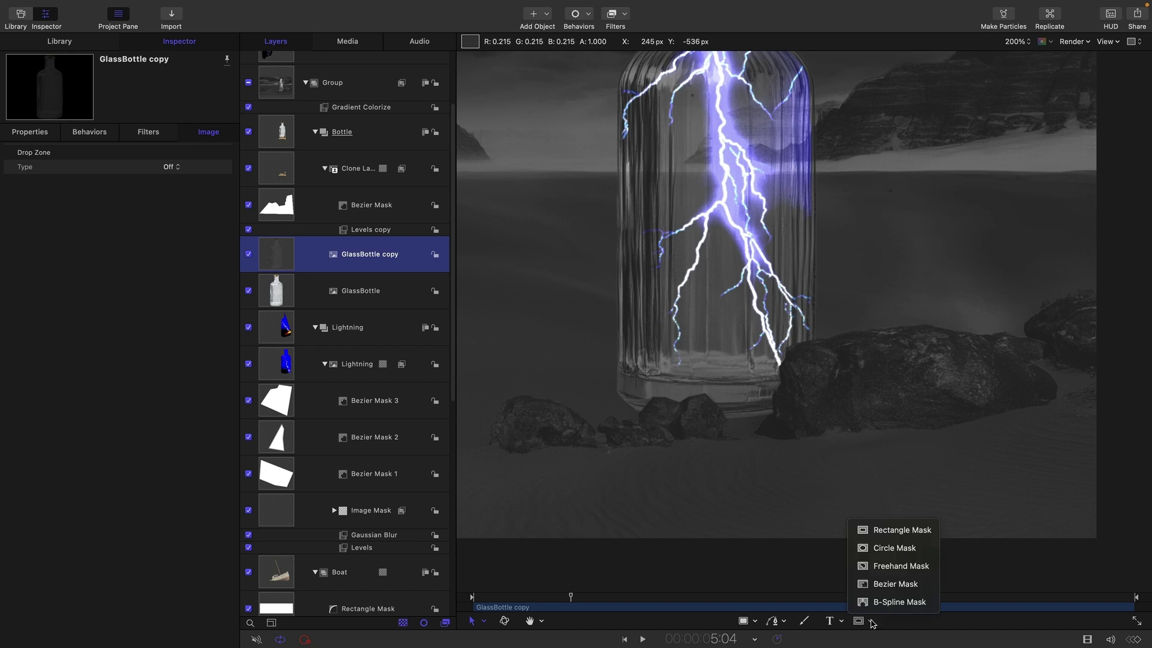
click(900, 529)
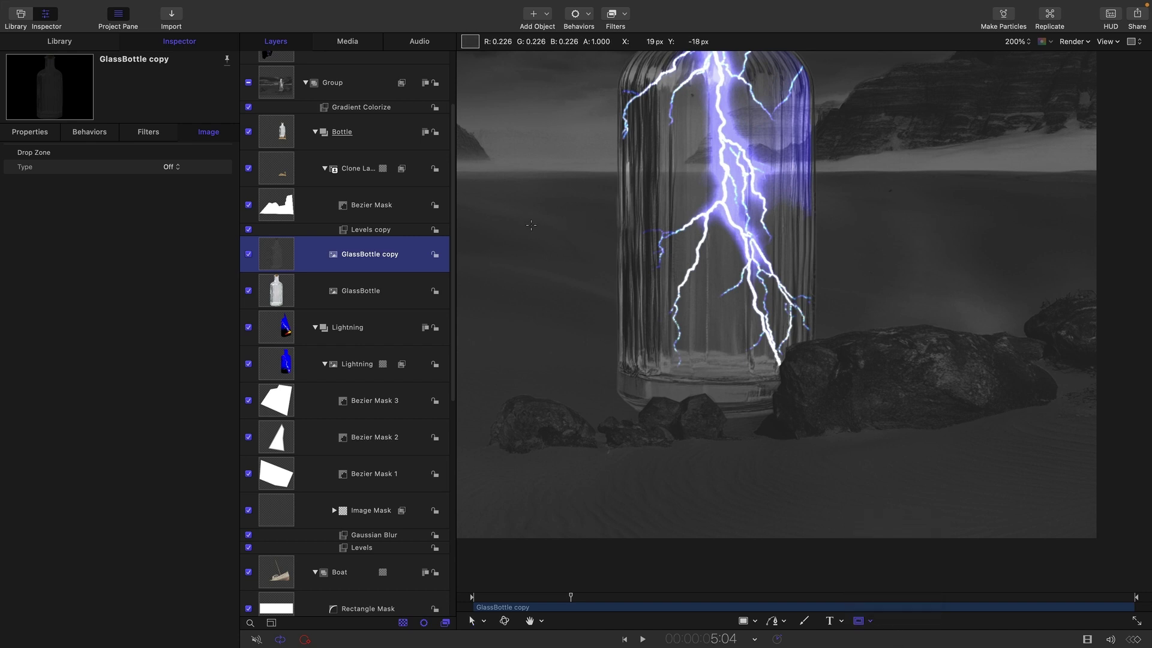
drag(488, 225, 933, 525)
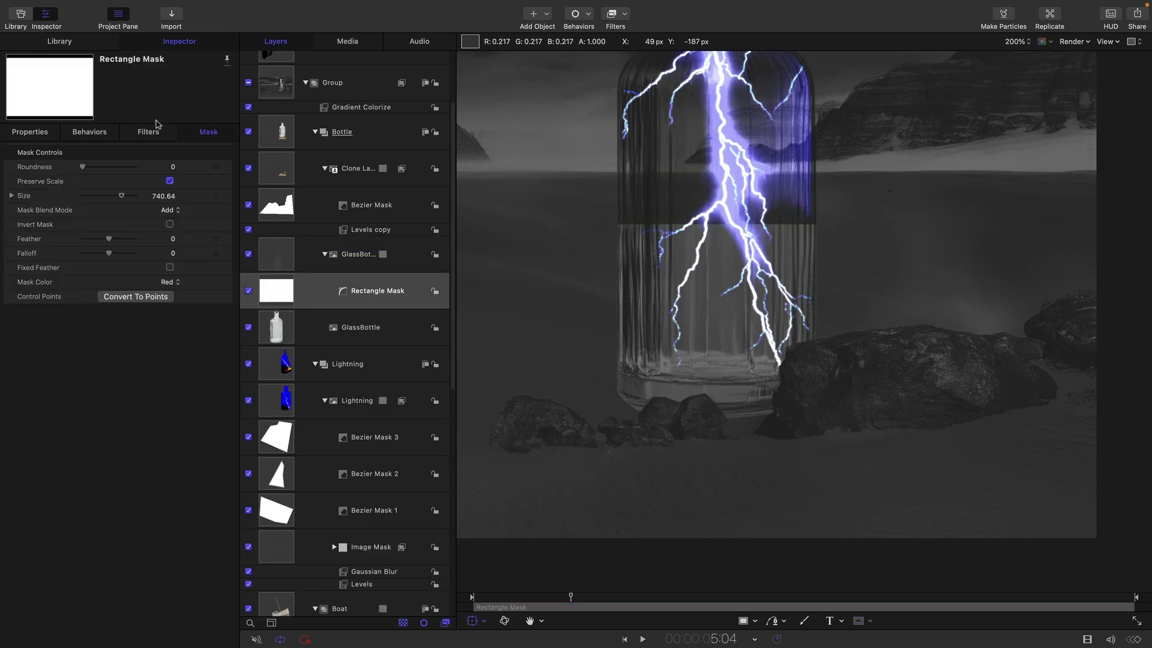
Step: Invert the rectangle mask, feather it to 299, and lower its Position Y to about -593
click(170, 225)
key(alt+z)
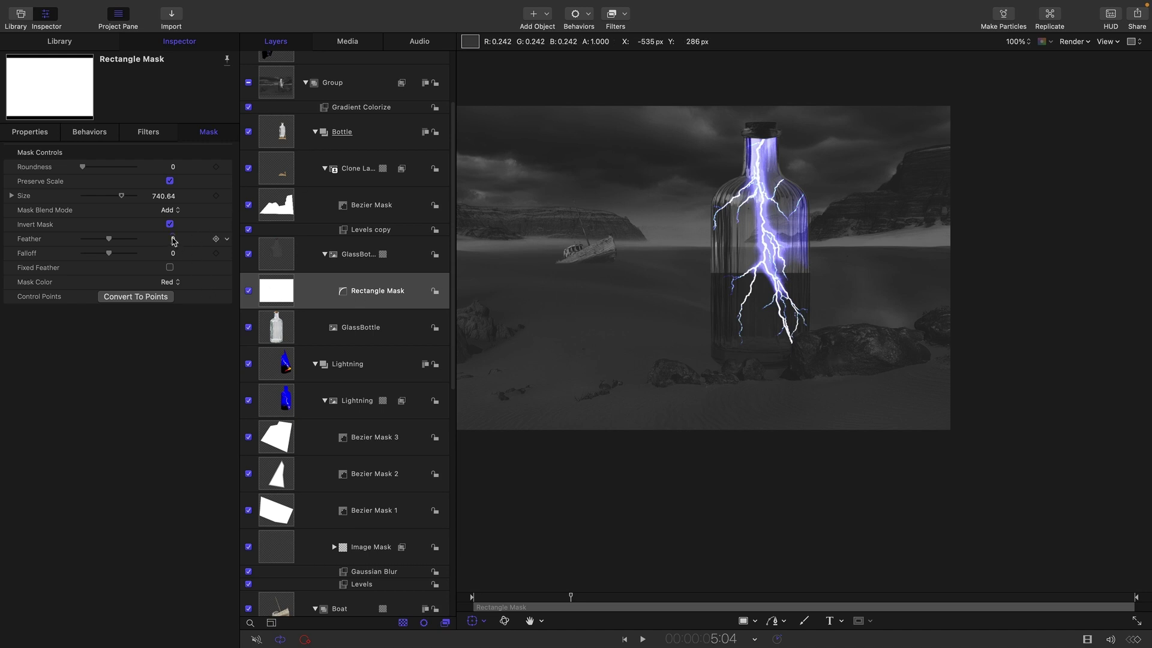
drag(174, 240, 252, 240)
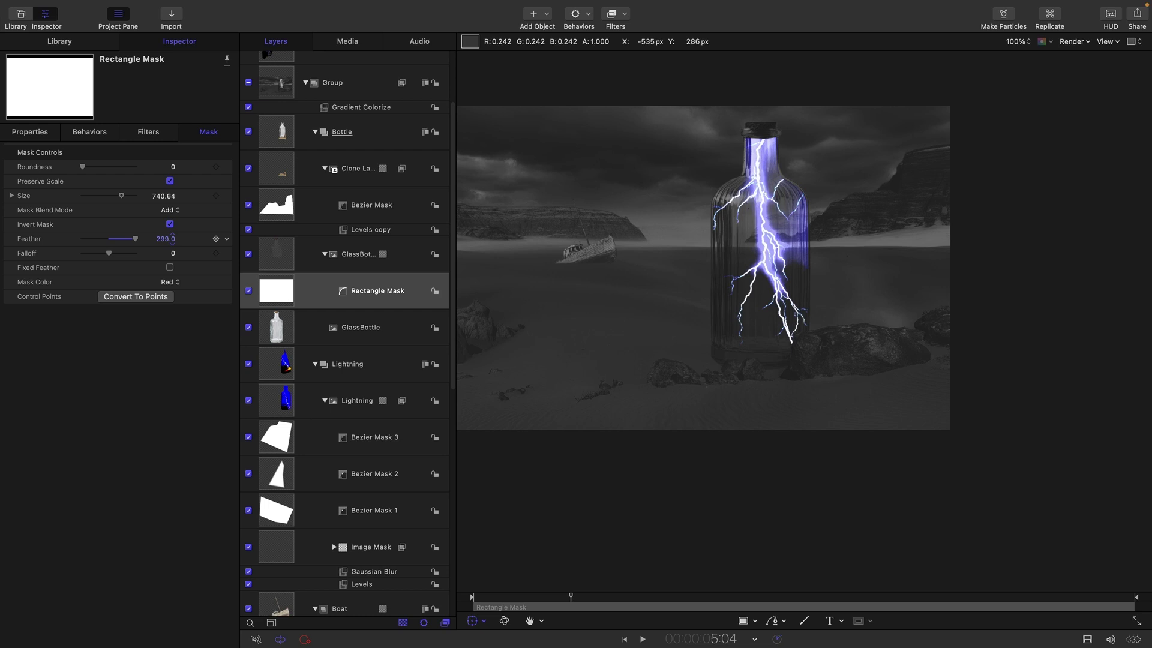
click(31, 132)
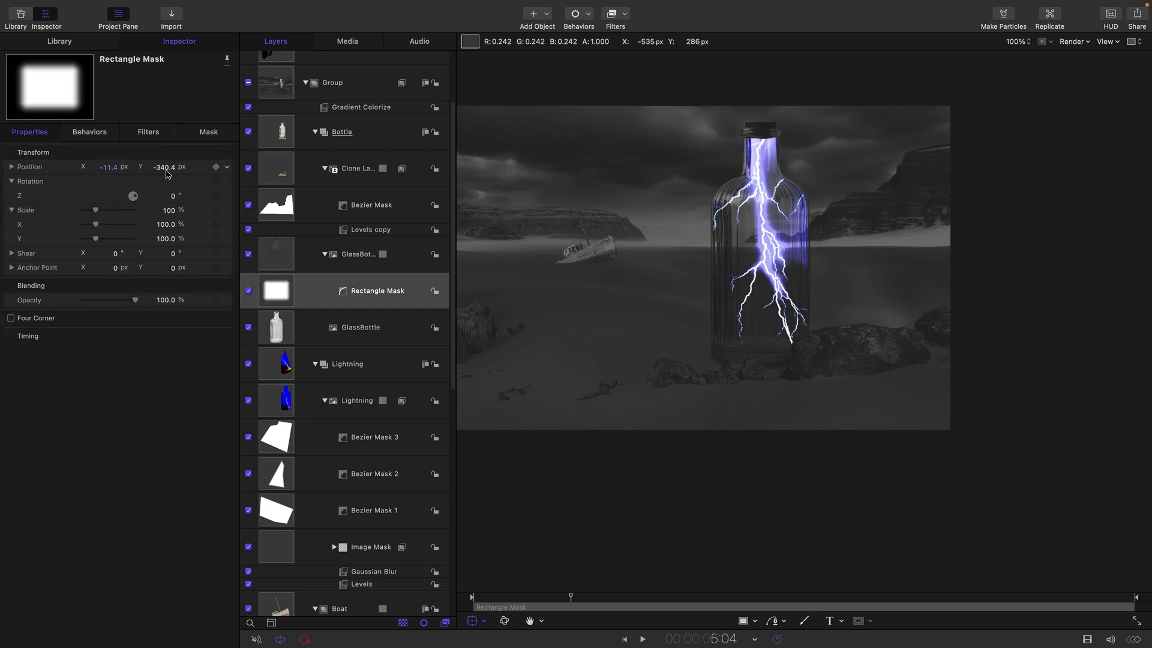
drag(167, 173, 155, 168)
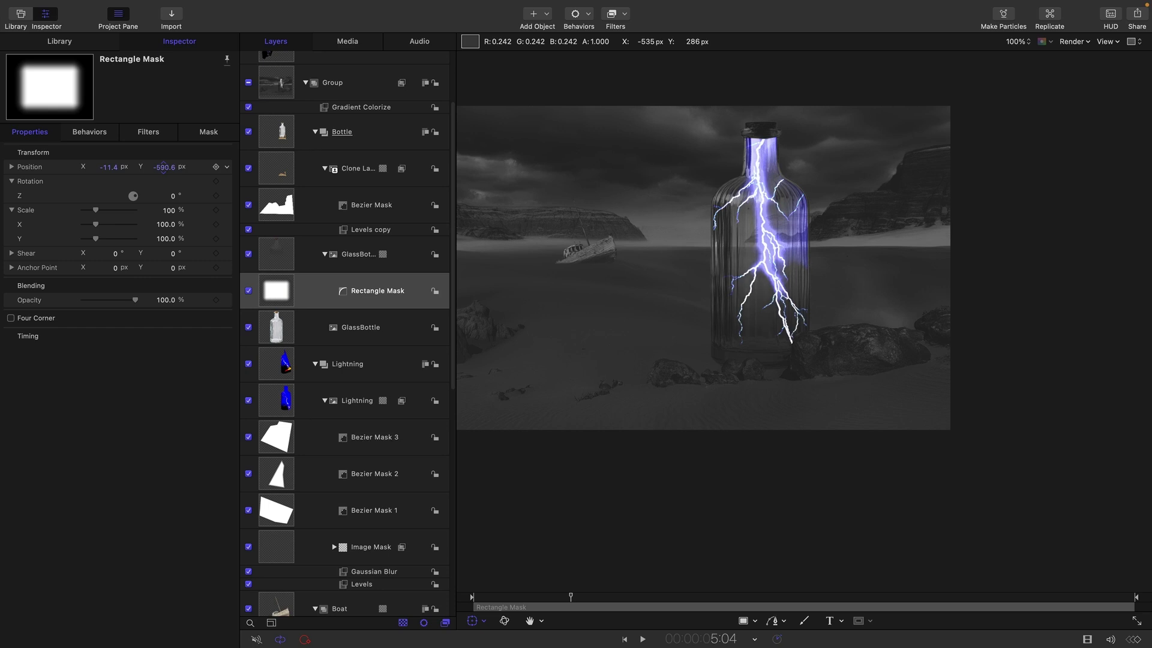
click(248, 291)
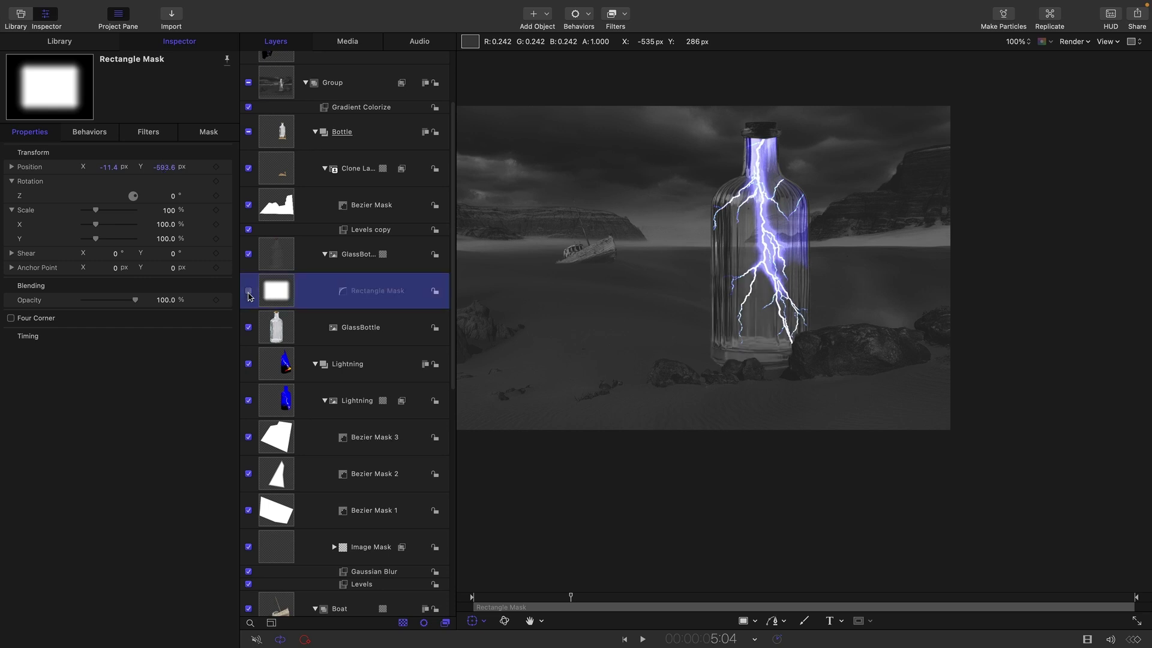
click(248, 292)
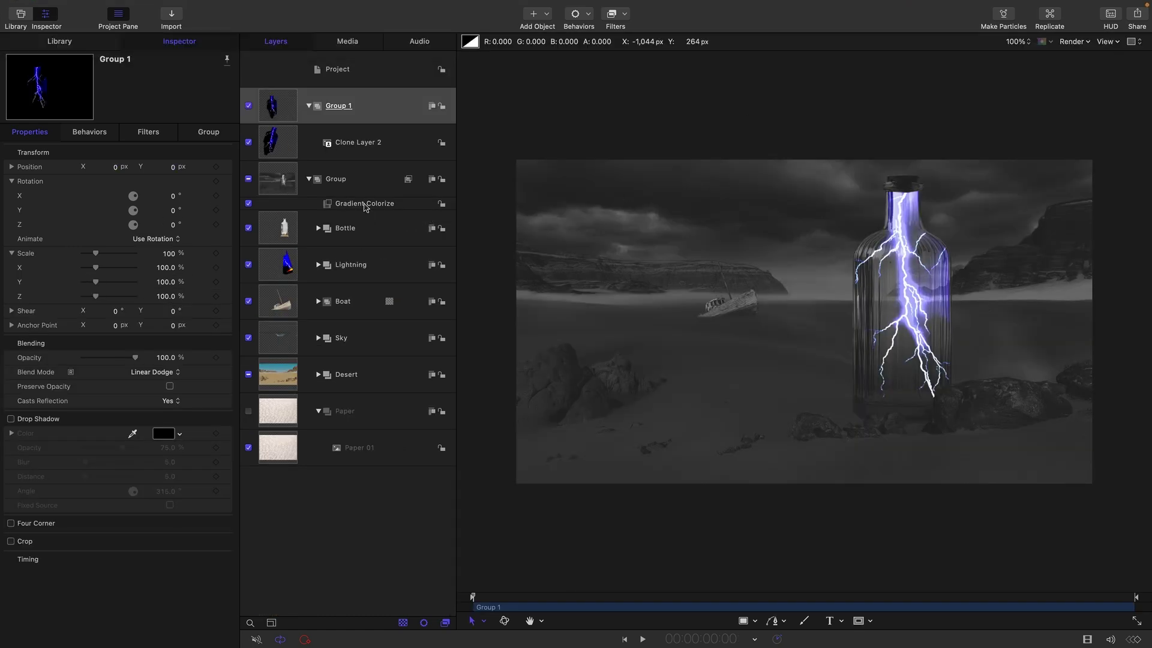
Step: Shift Gradient Colorize's dark end toward blue and light end toward yellow; move the dark stop to 93.21%
click(365, 204)
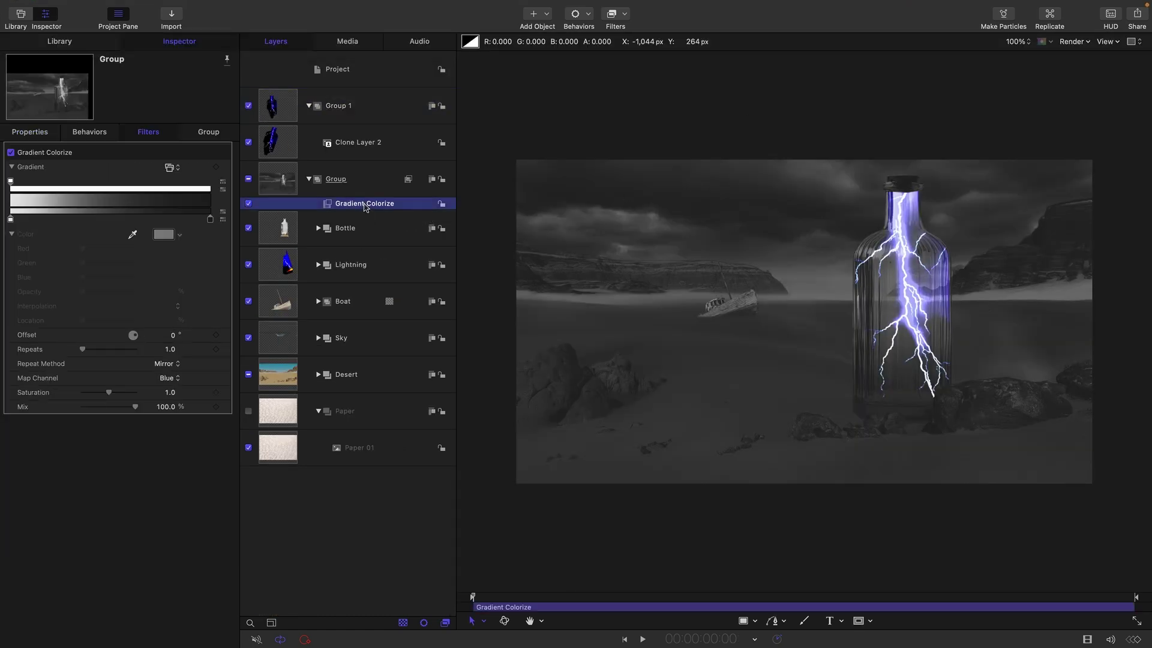
click(210, 219)
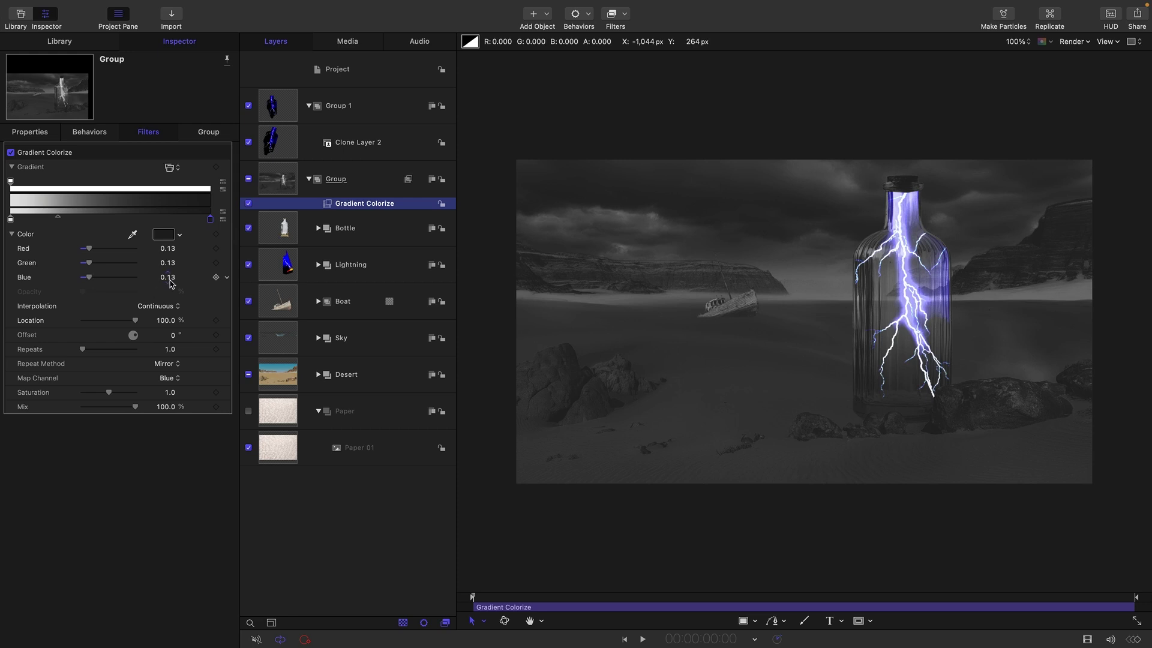
drag(170, 282, 180, 282)
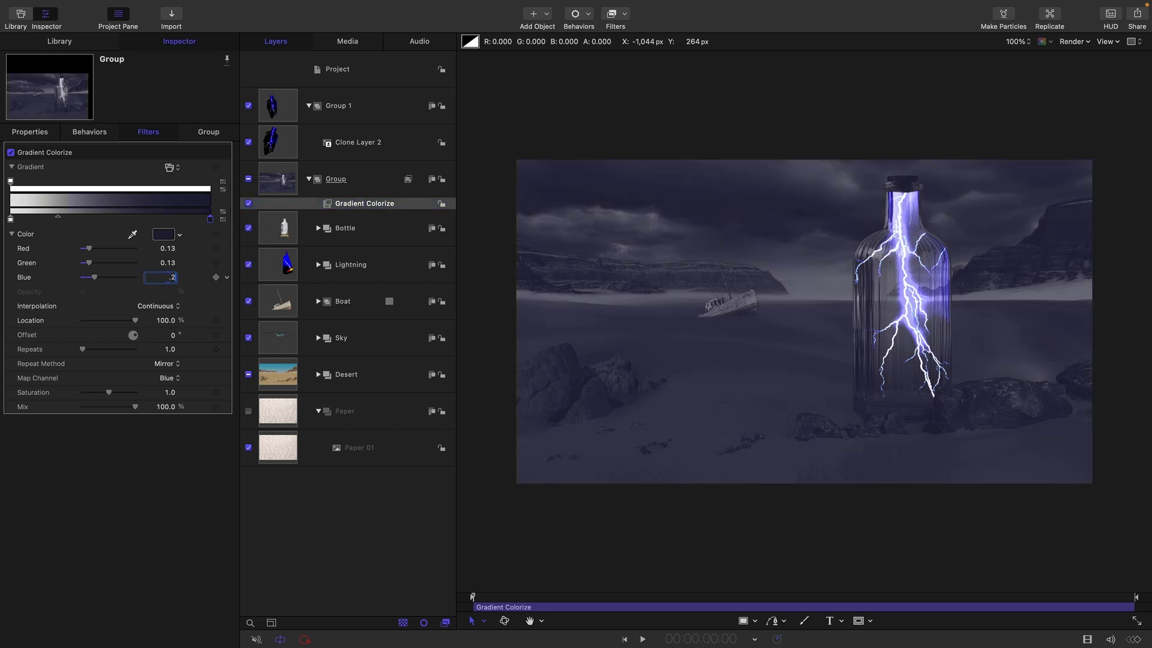
click(10, 219)
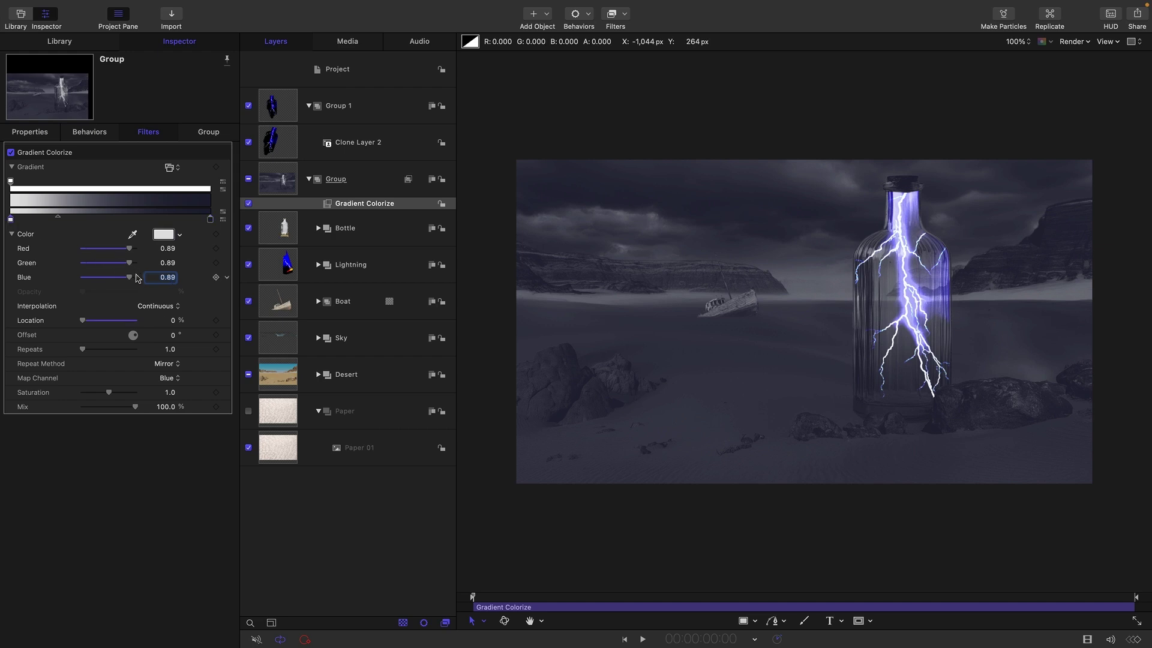
drag(130, 279, 119, 285)
drag(210, 222, 194, 222)
Step: Darken the gradient's dark colour to navy 0.09, 0.09, 0.15
click(163, 234)
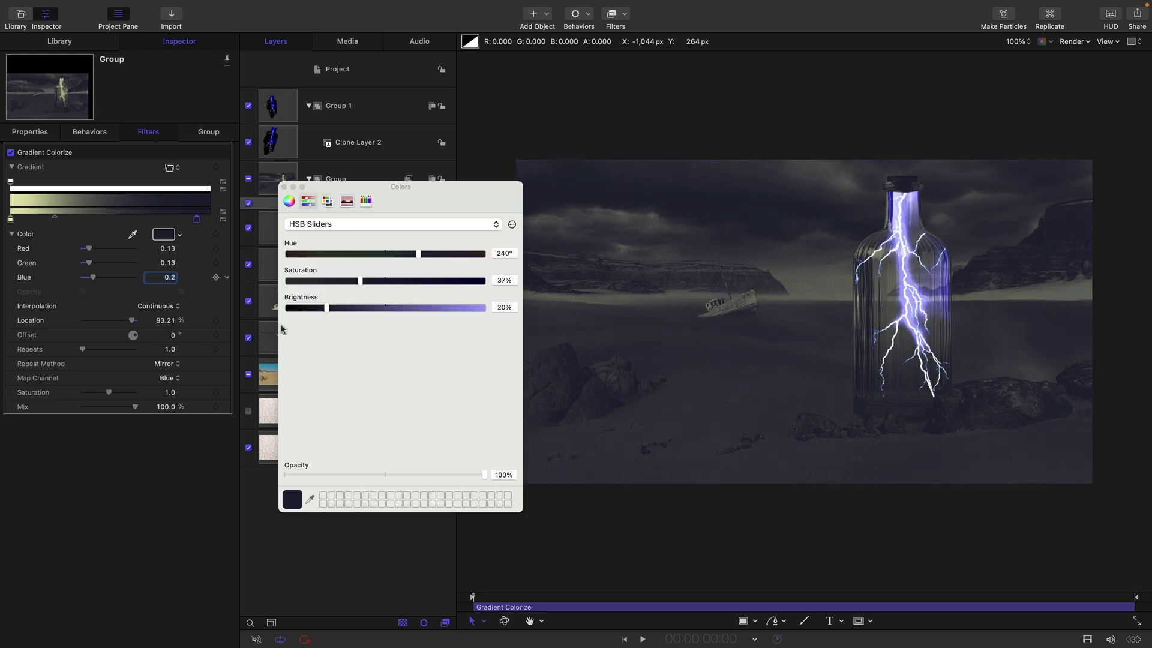
drag(321, 309, 320, 313)
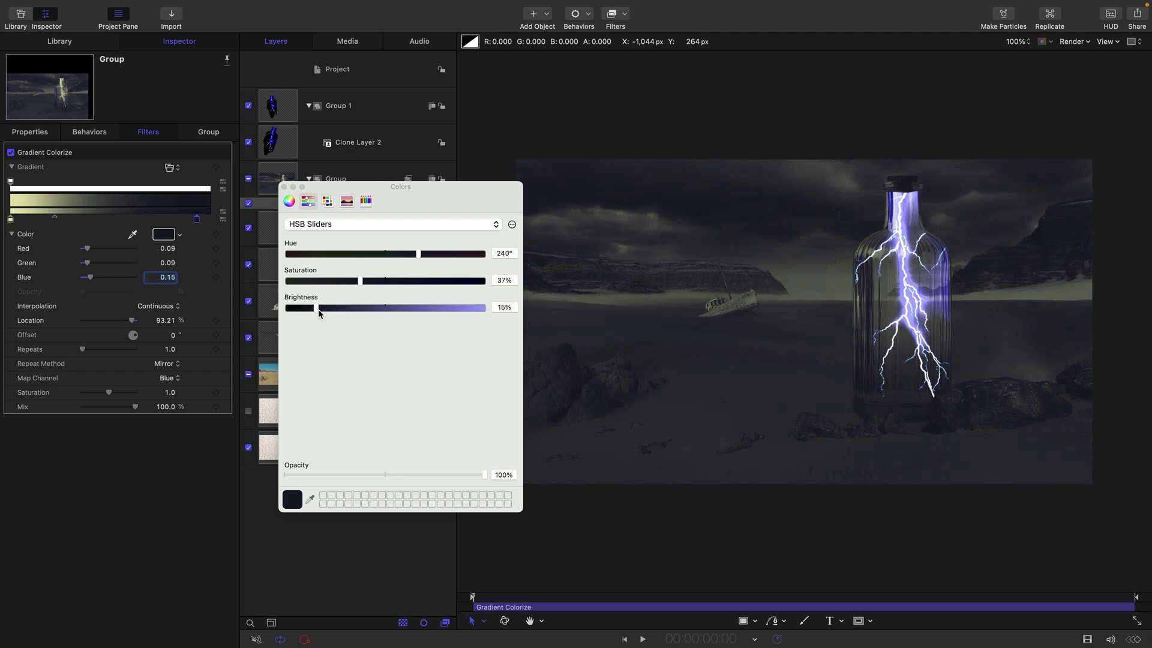
click(284, 190)
key(F5)
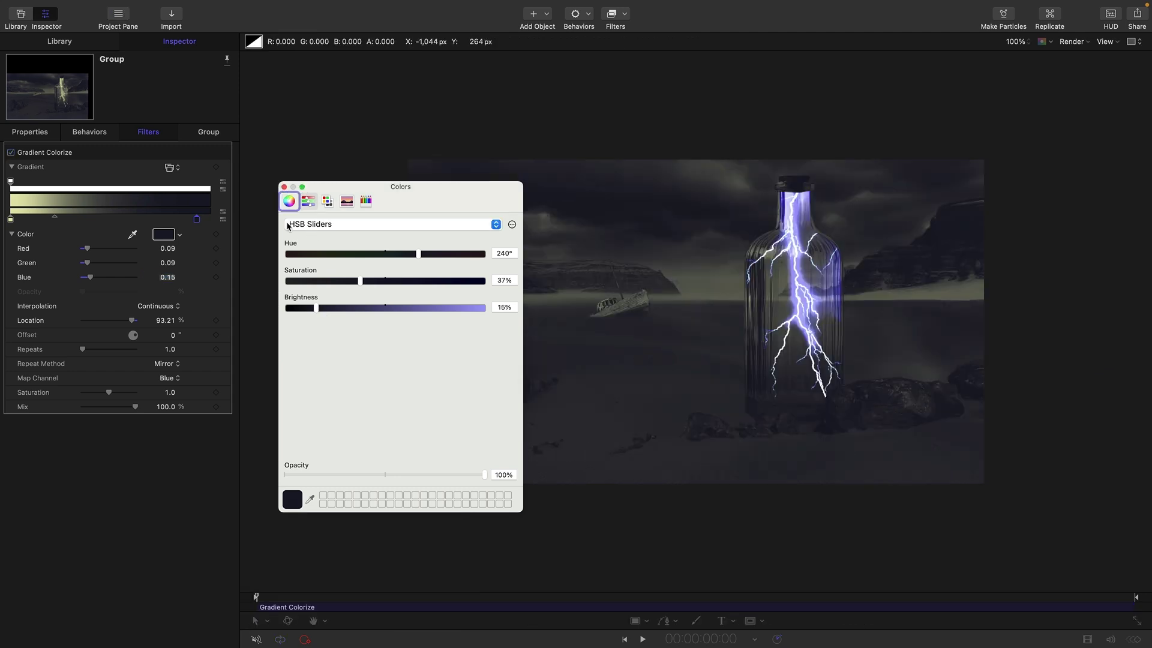
click(284, 187)
key(shift+z)
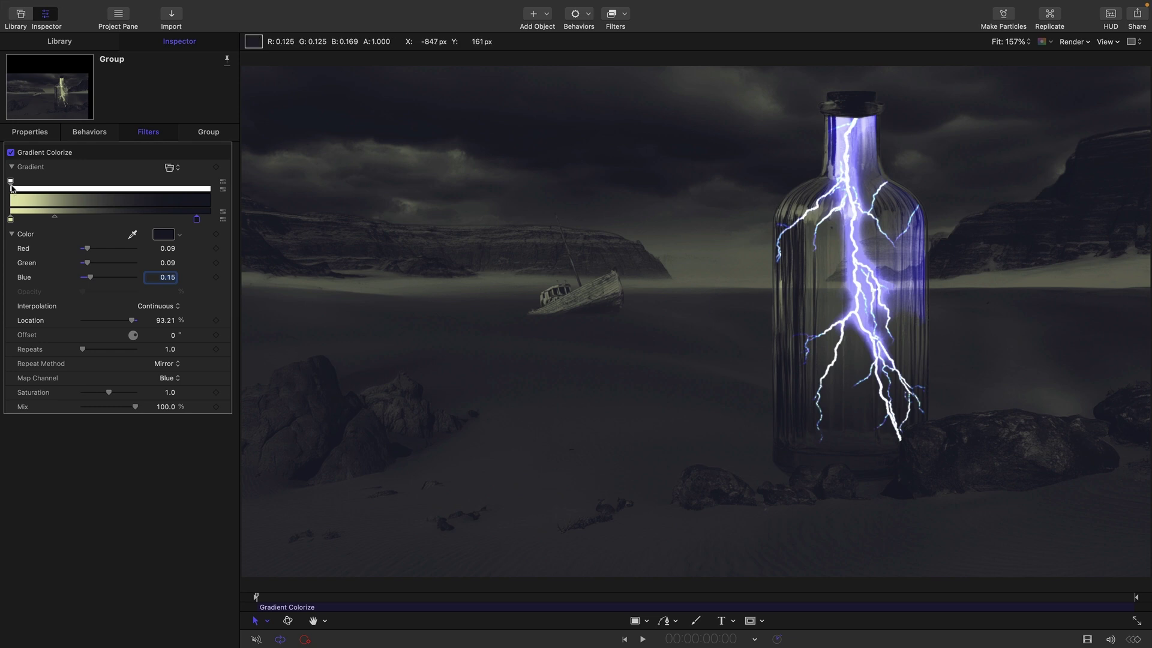
Step: Set the Gradient Colorize Mix to 90%
click(166, 406)
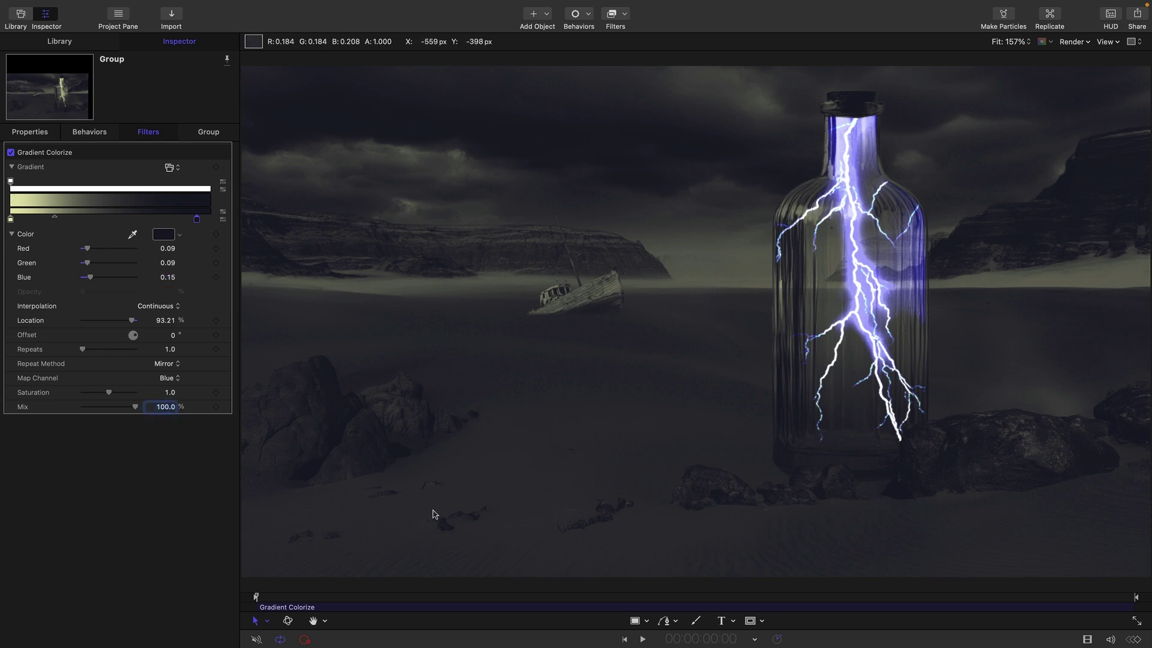
text(95)
key(Return)
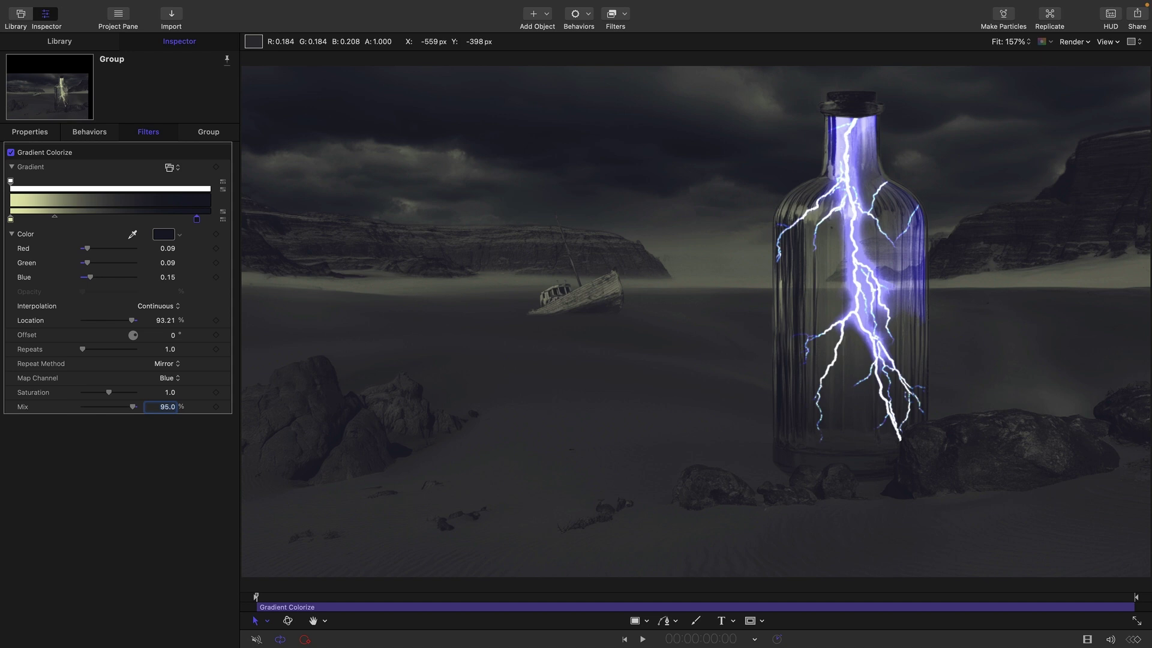
text(90)
key(Return)
key(super+minus)
key(super+minus)
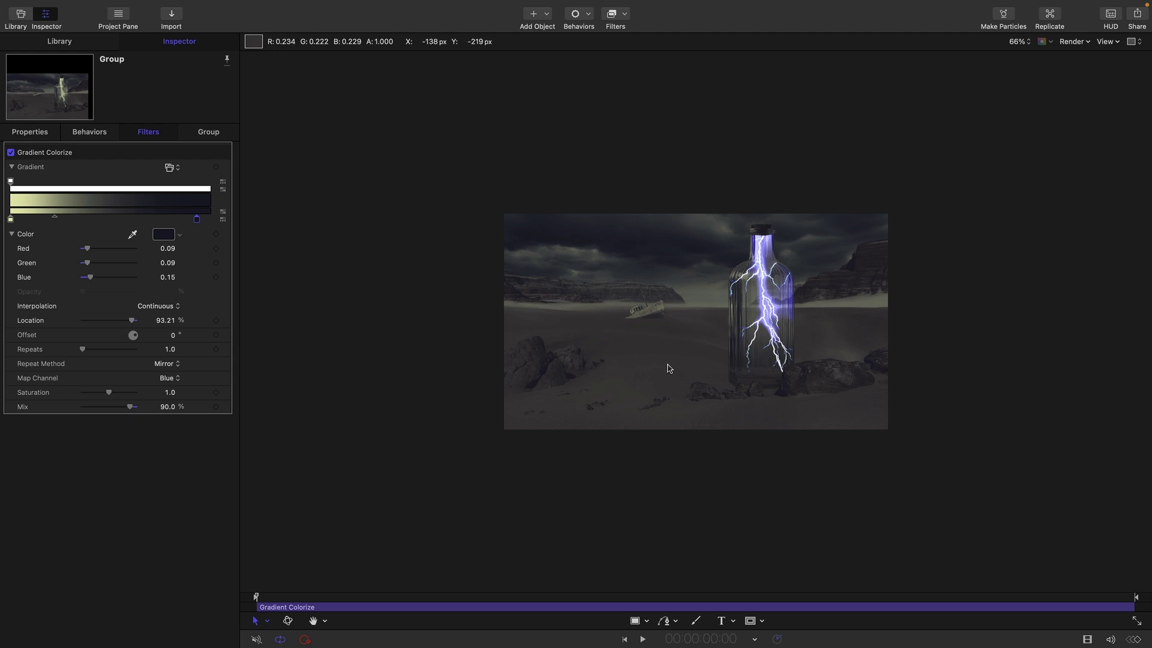
key(shift+z)
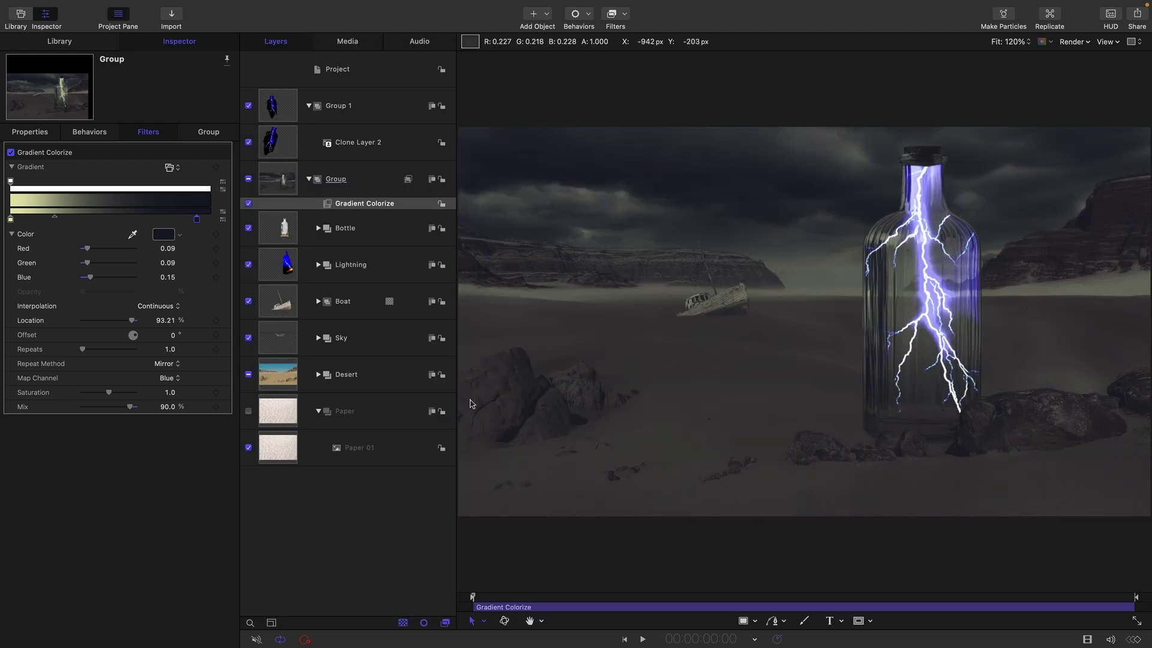
Step: Move the Paper group to the top of the layer stack and make it visible
click(277, 418)
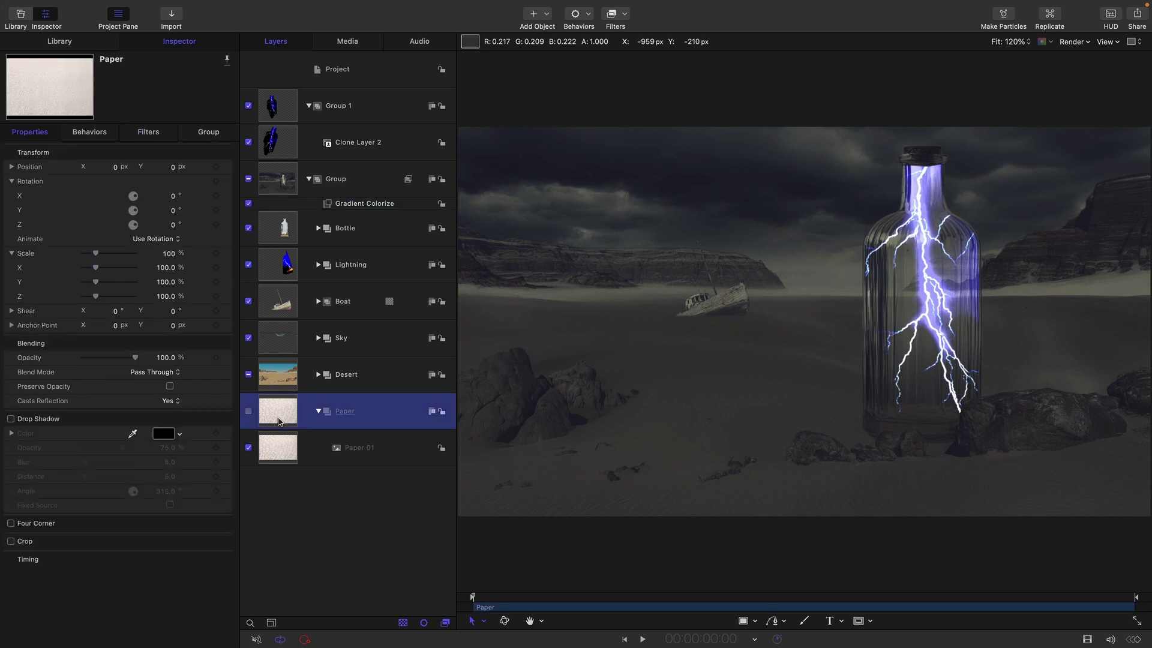
drag(278, 418, 267, 114)
click(248, 105)
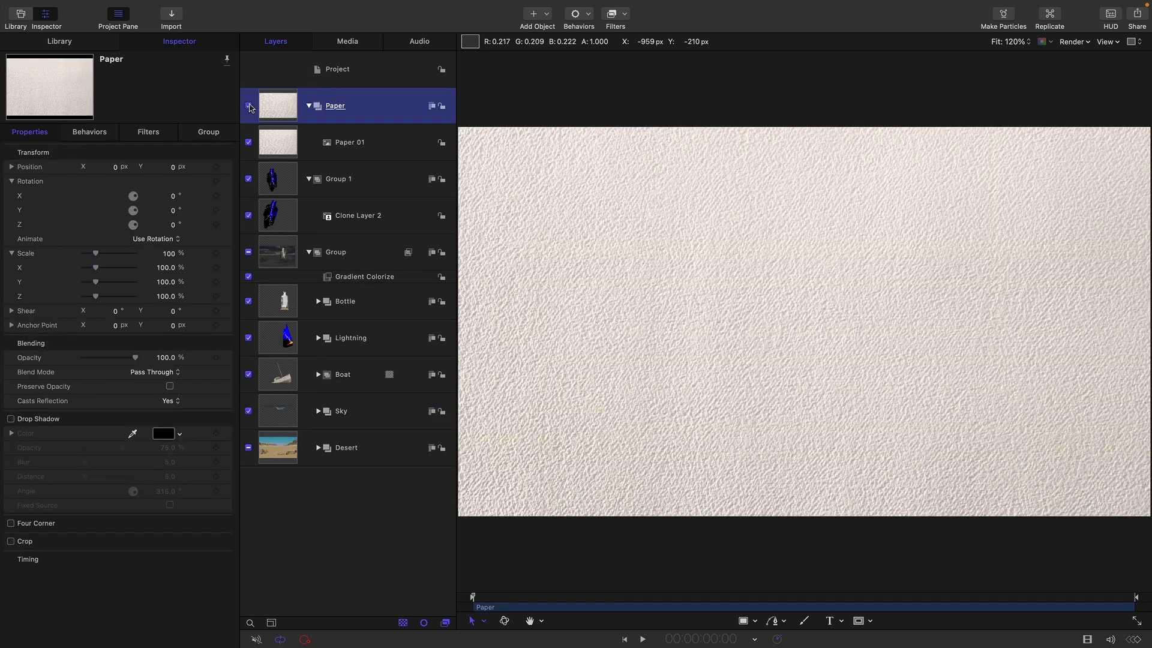
Step: Blend the Paper 01 texture with Multiply at about 50% opacity
click(282, 145)
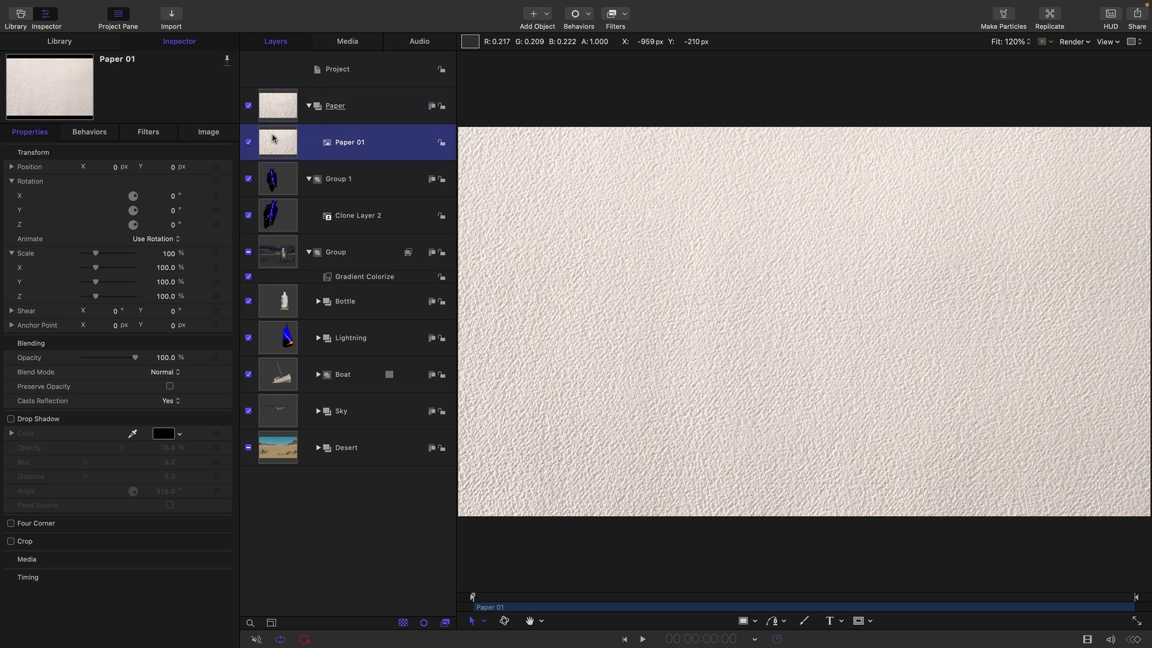
click(286, 107)
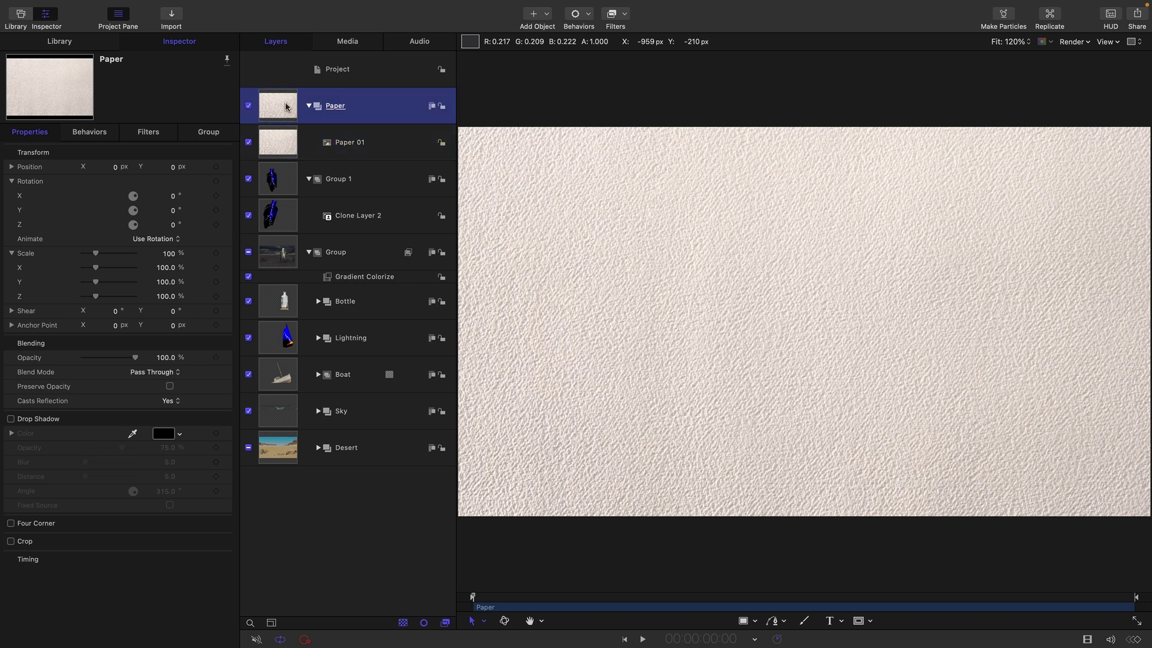
click(282, 144)
click(164, 373)
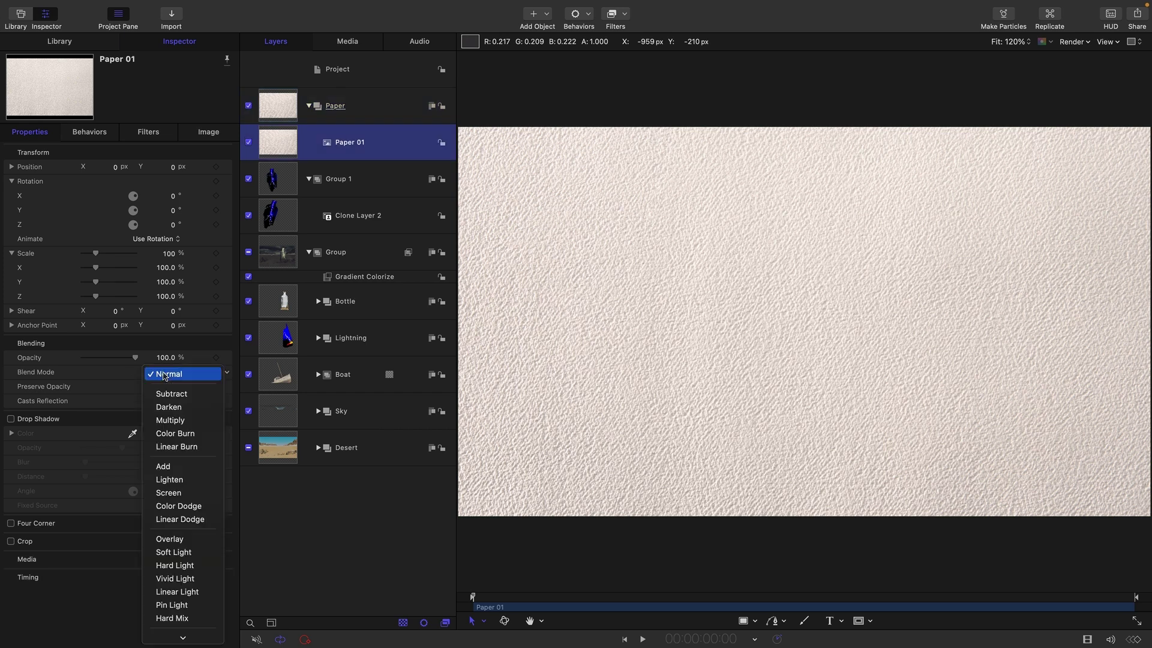
click(182, 422)
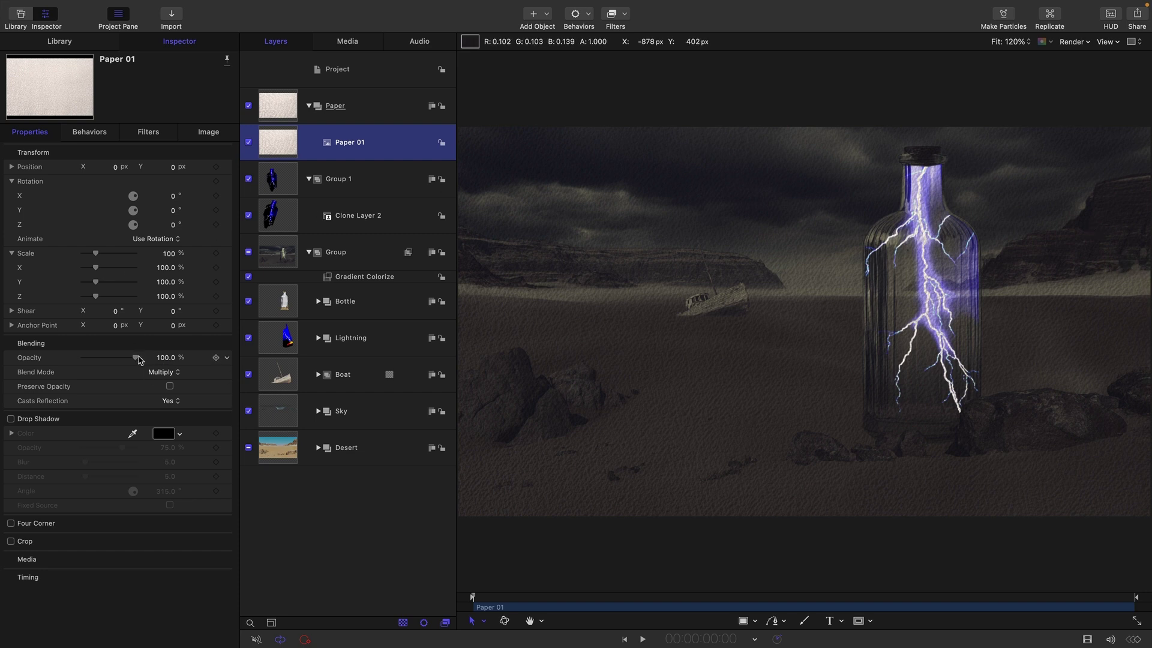
drag(135, 358, 102, 362)
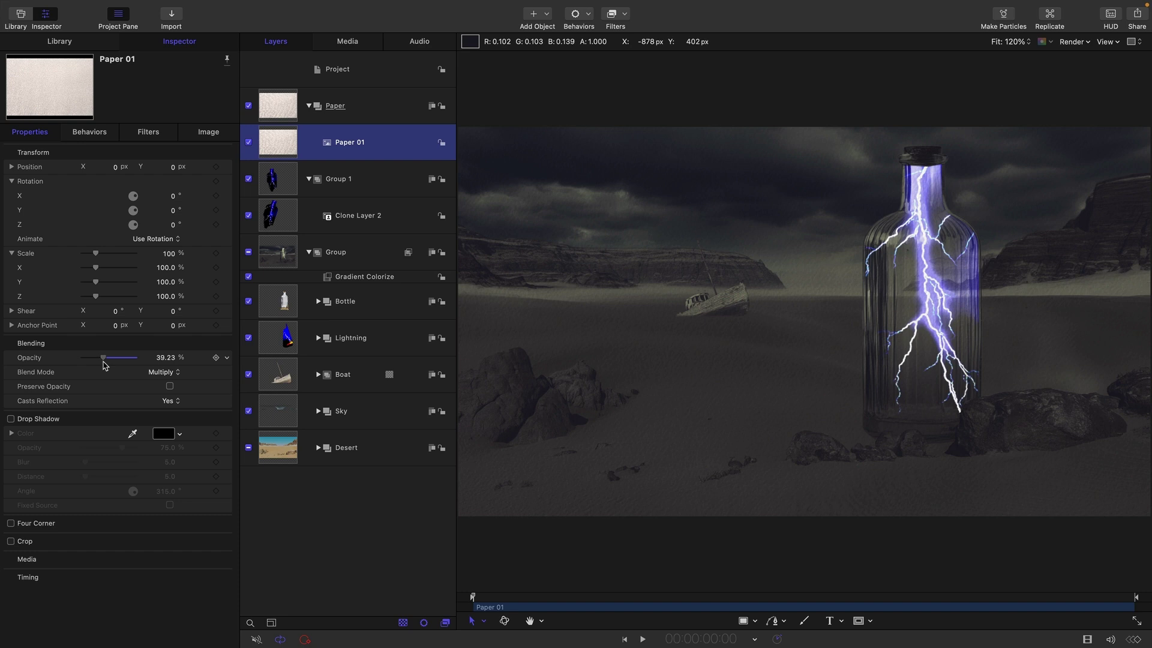
drag(105, 365, 111, 366)
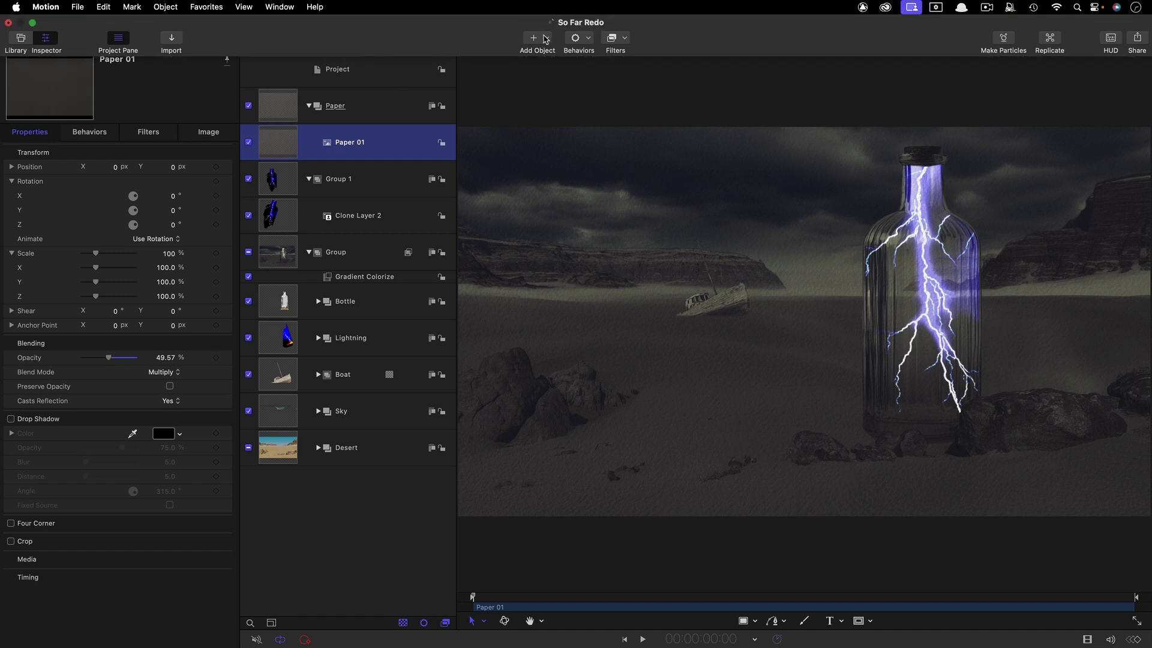
Step: Add a Noise generator with a Hue/Saturation filter desaturating it to grey
click(544, 40)
mouse_move(576, 170)
mouse_move(727, 174)
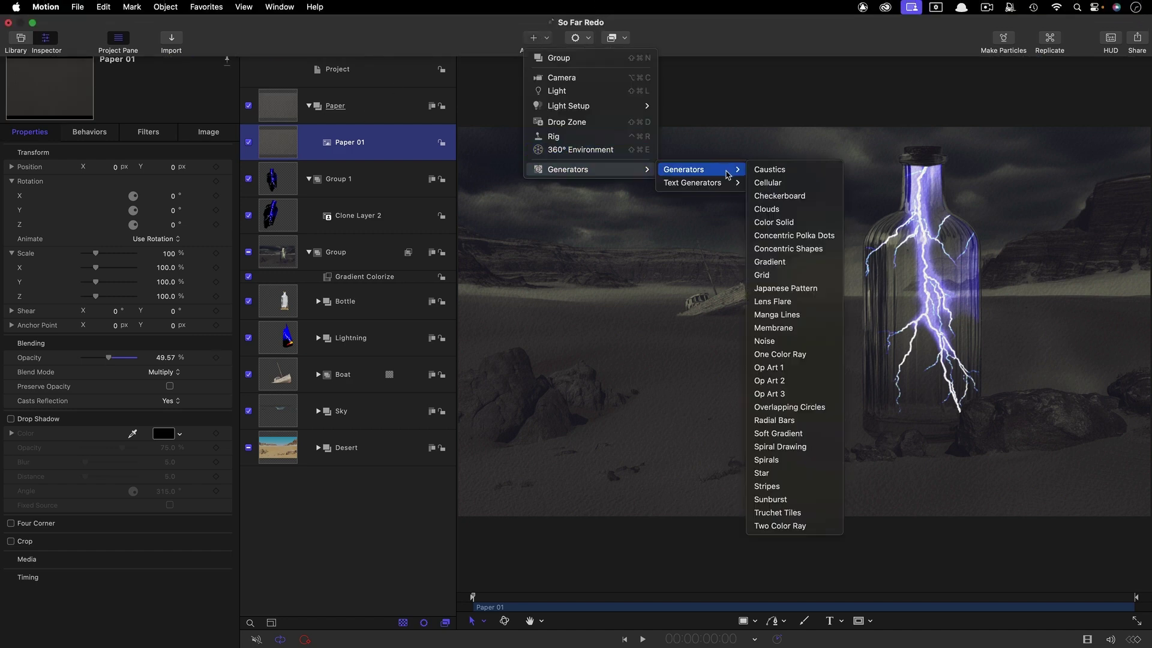
click(803, 341)
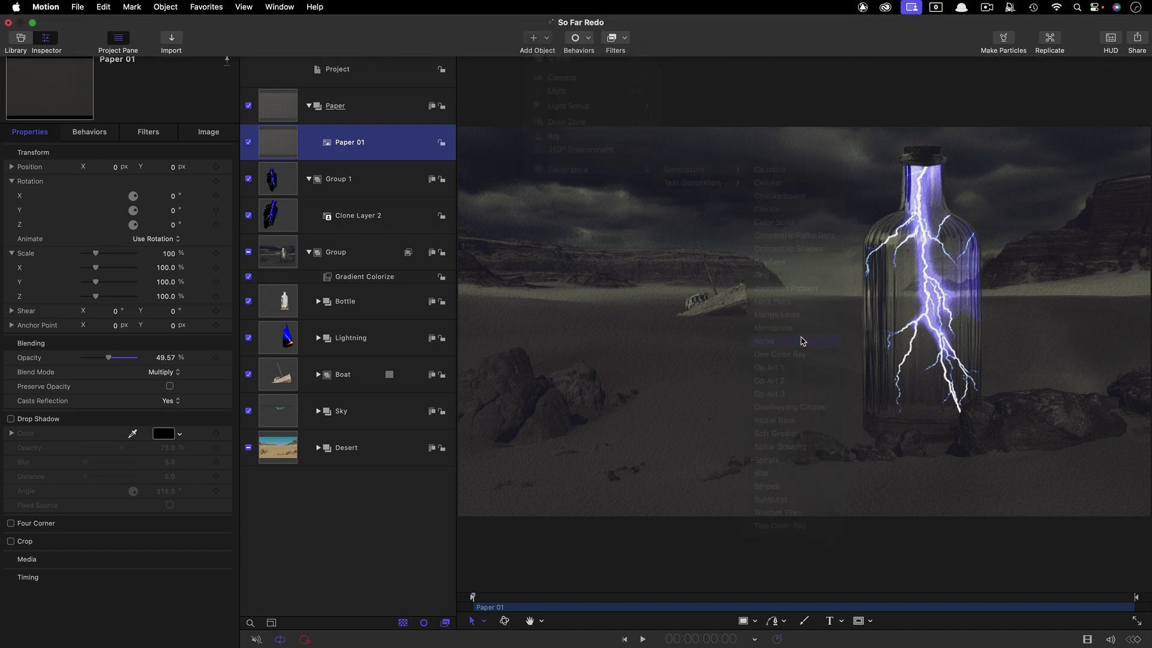
click(615, 13)
mouse_move(619, 73)
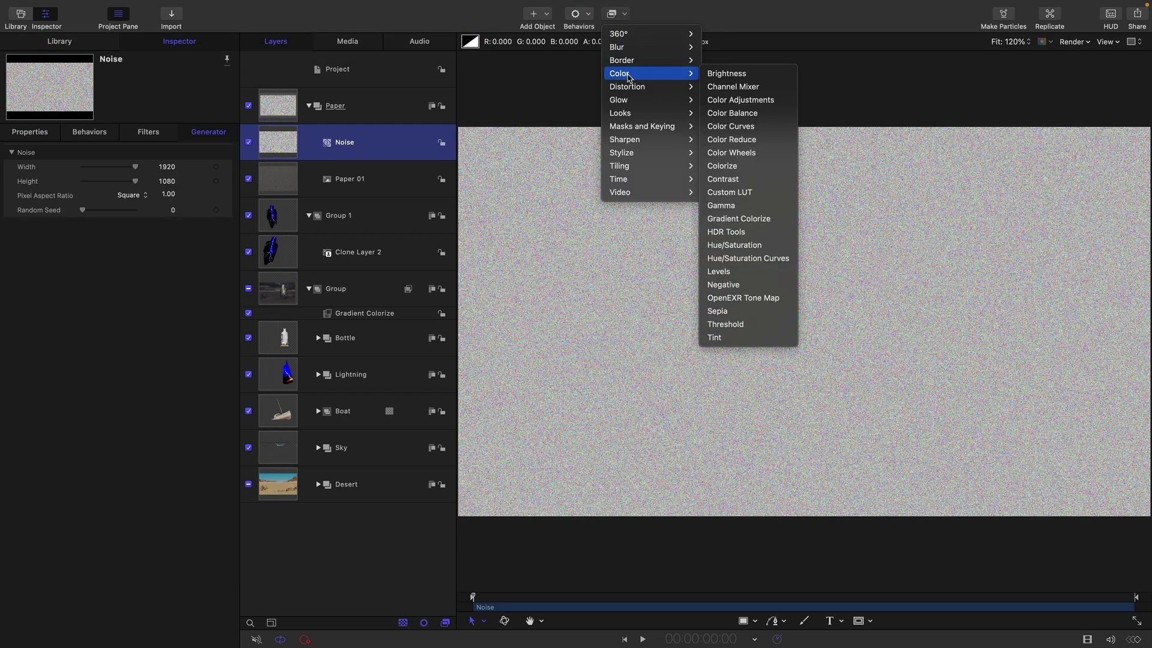
click(729, 245)
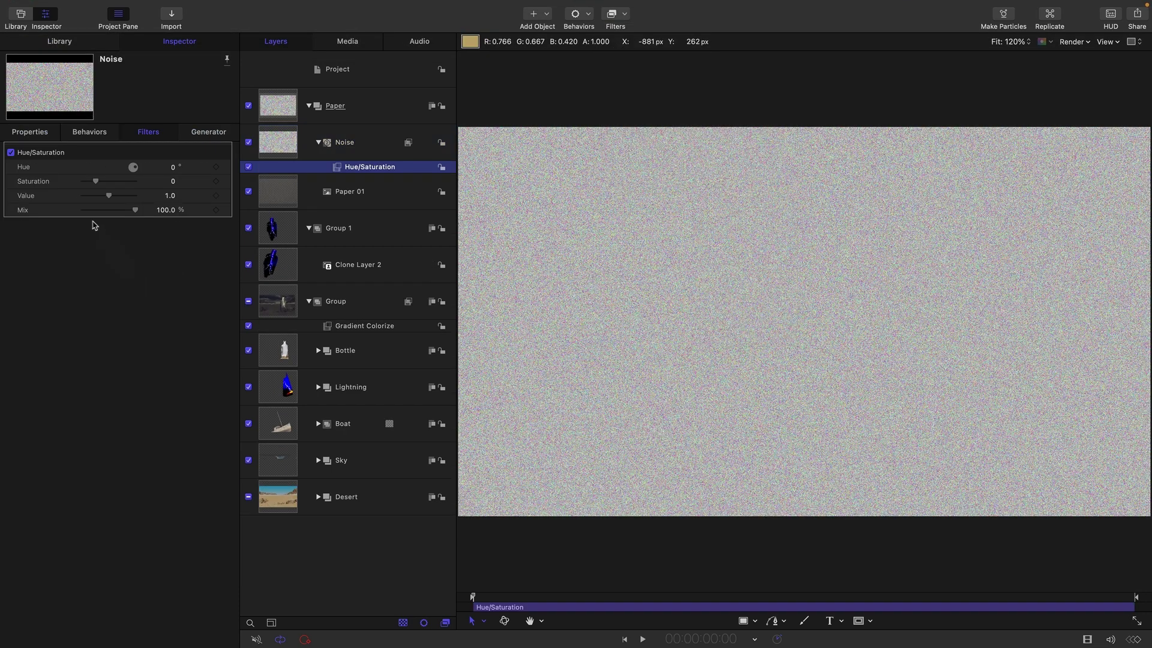
drag(95, 182, 3, 150)
Step: Scale the Noise layer to 150%, hide Paper 01, and multiply the noise at 20% opacity
click(39, 133)
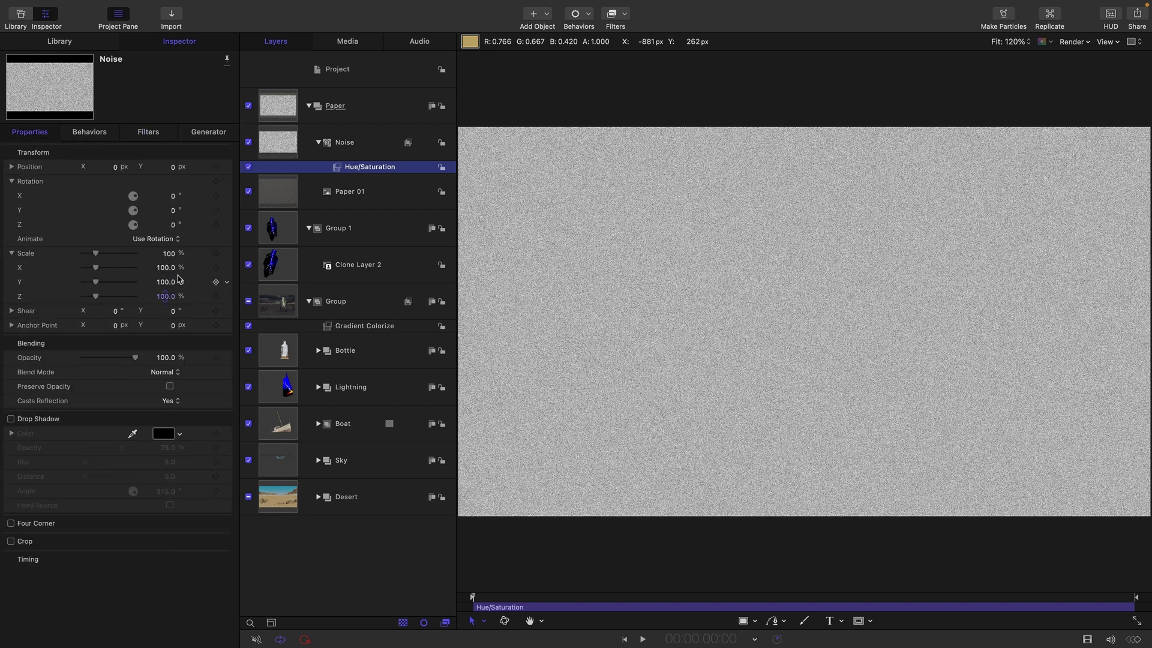
click(172, 255)
text(150)
key(Return)
click(248, 192)
click(280, 144)
click(165, 372)
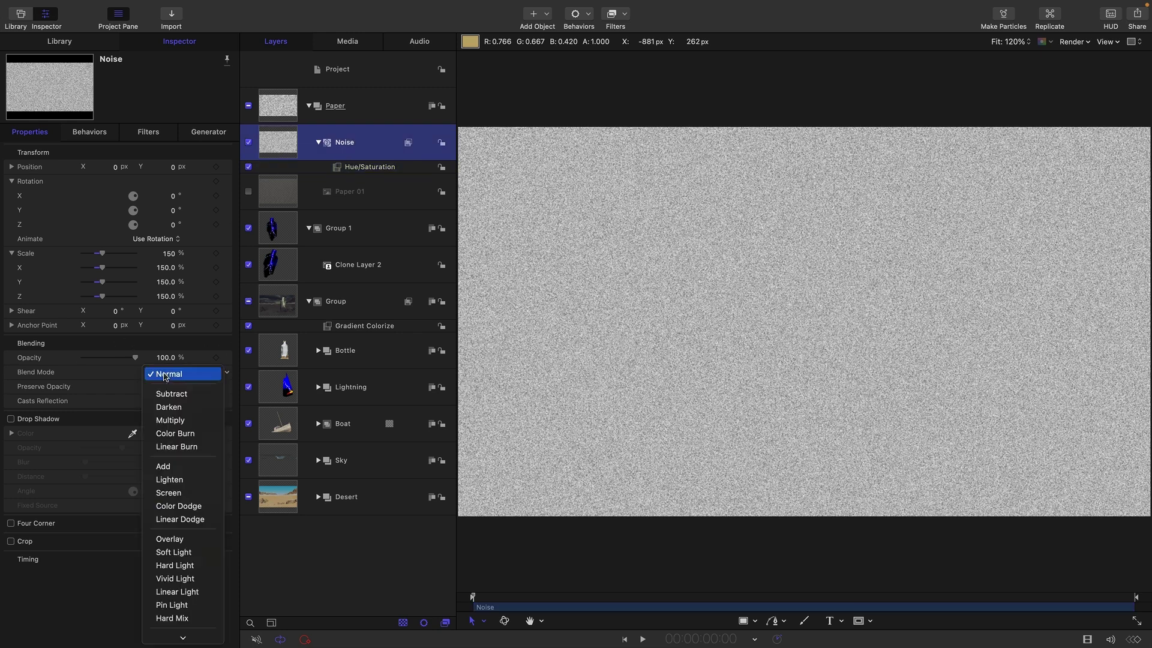
click(169, 419)
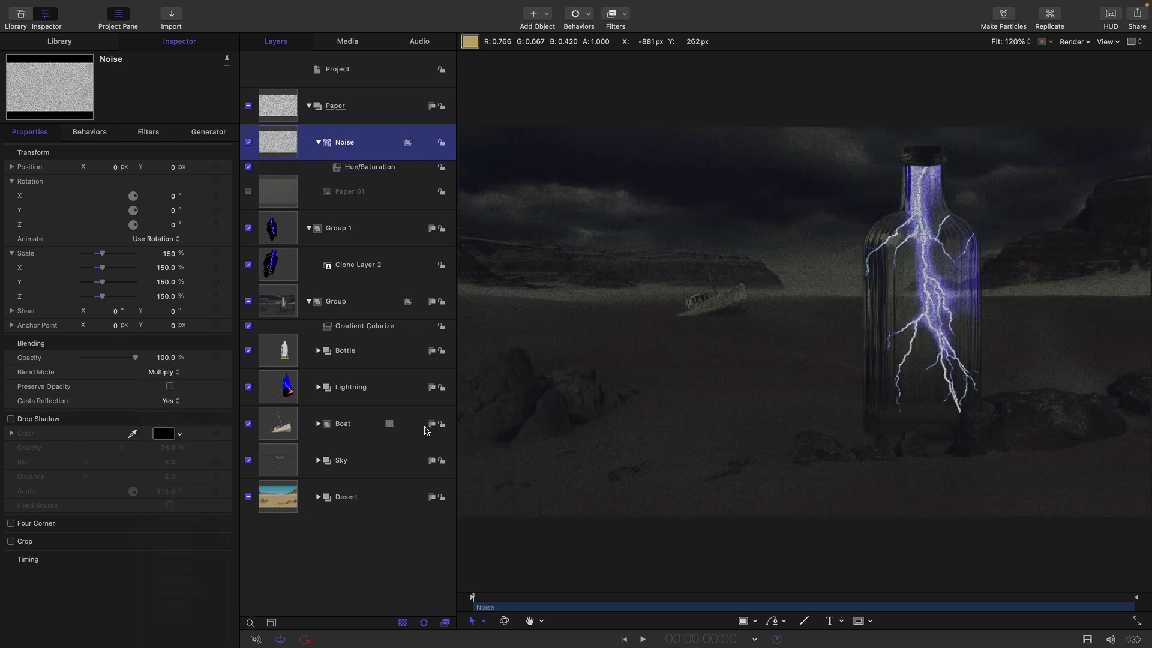
click(167, 358)
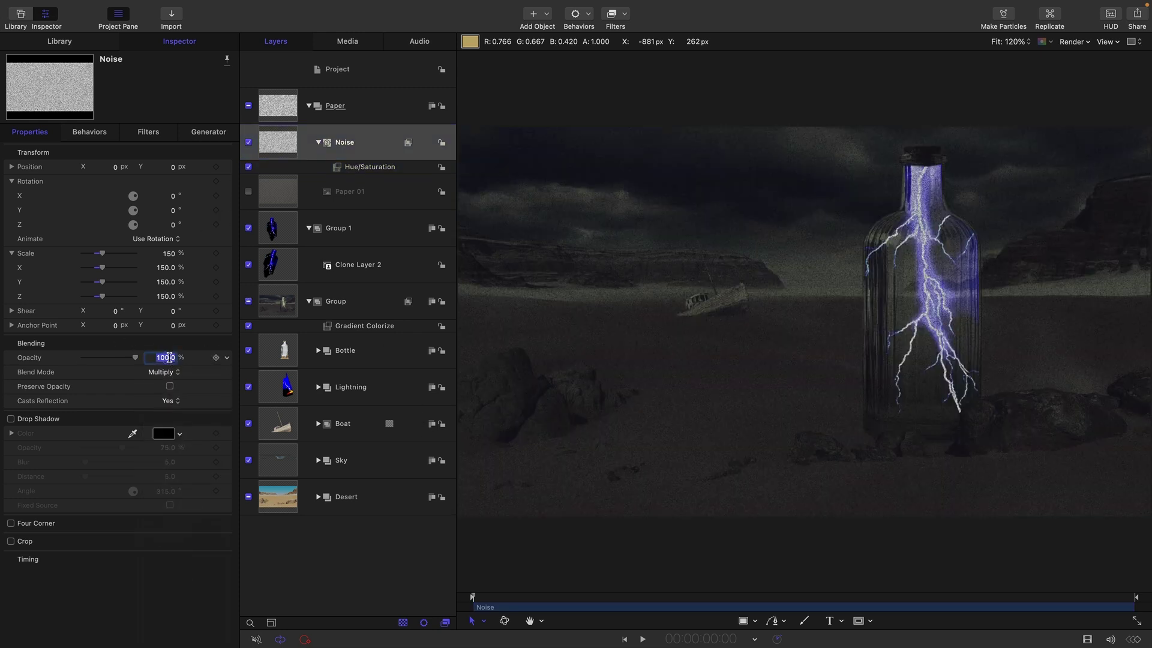
text(20)
key(Return)
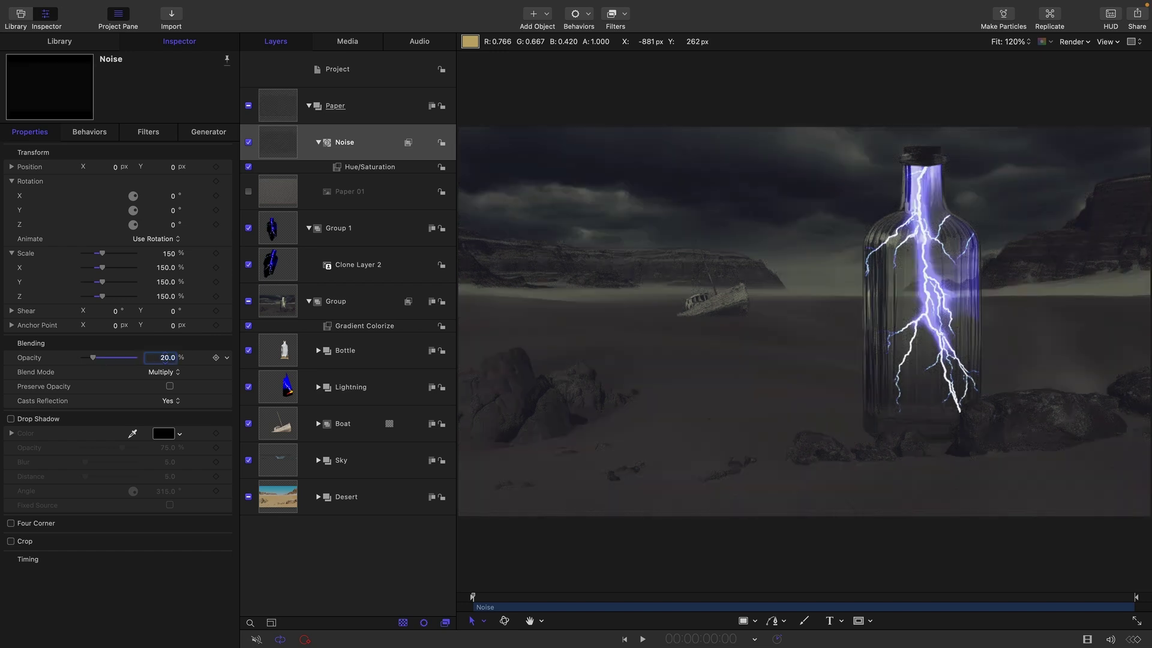
Step: Zoom in on the boat area and toggle the Noise layer to compare the grain
key(super+equal)
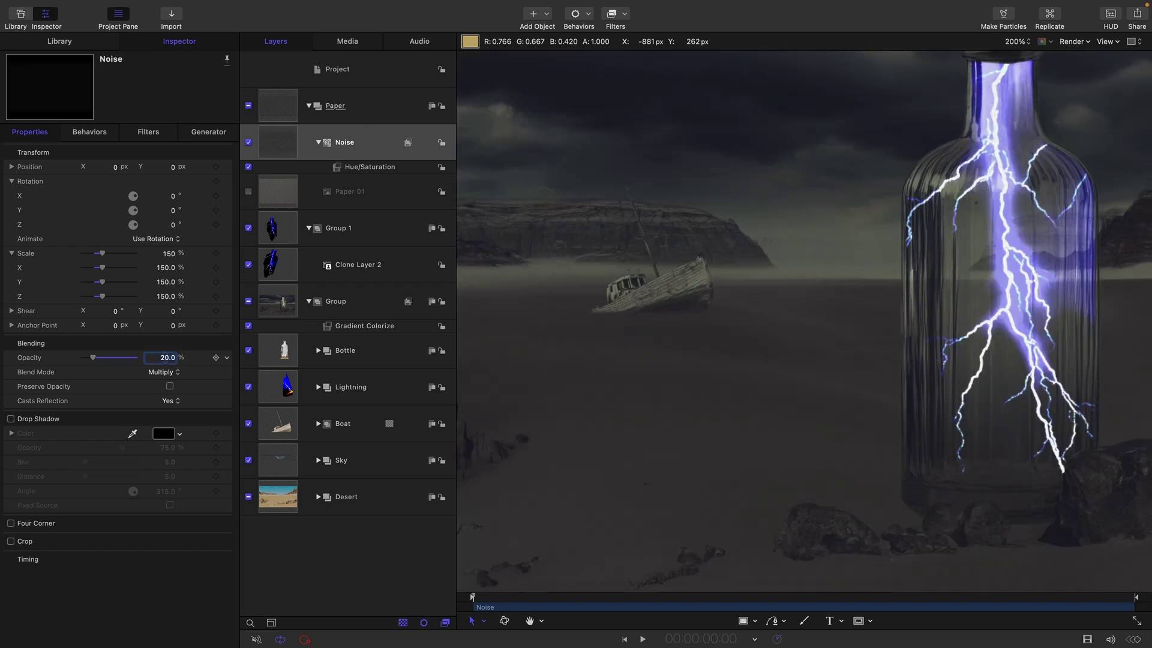
key(super+equal)
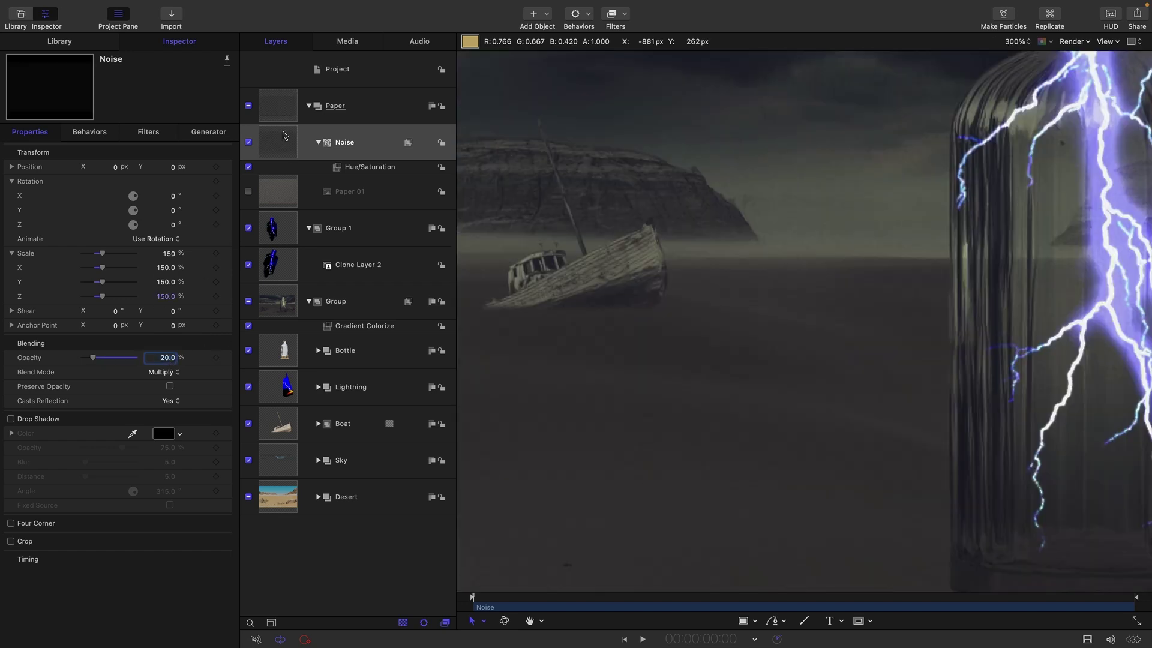
click(248, 142)
click(248, 143)
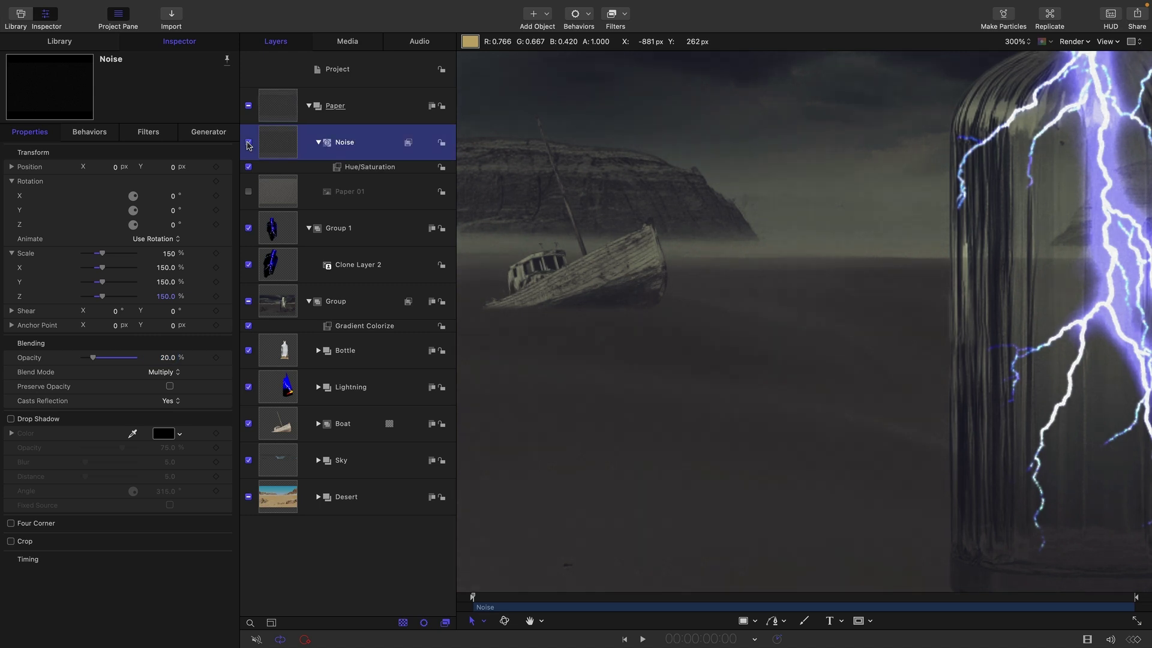
key(super+minus)
key(super+minus)
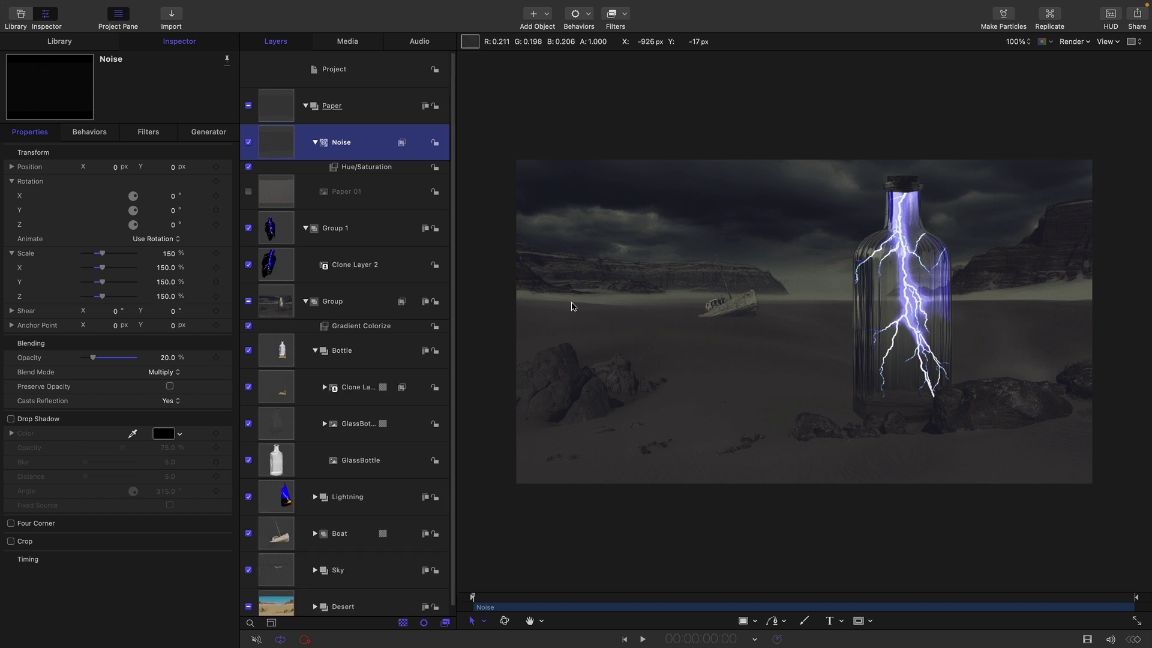
Step: Switch the Noise layer's blend mode to Overlay with 10% opacity
key(super+equal)
key(super+equal)
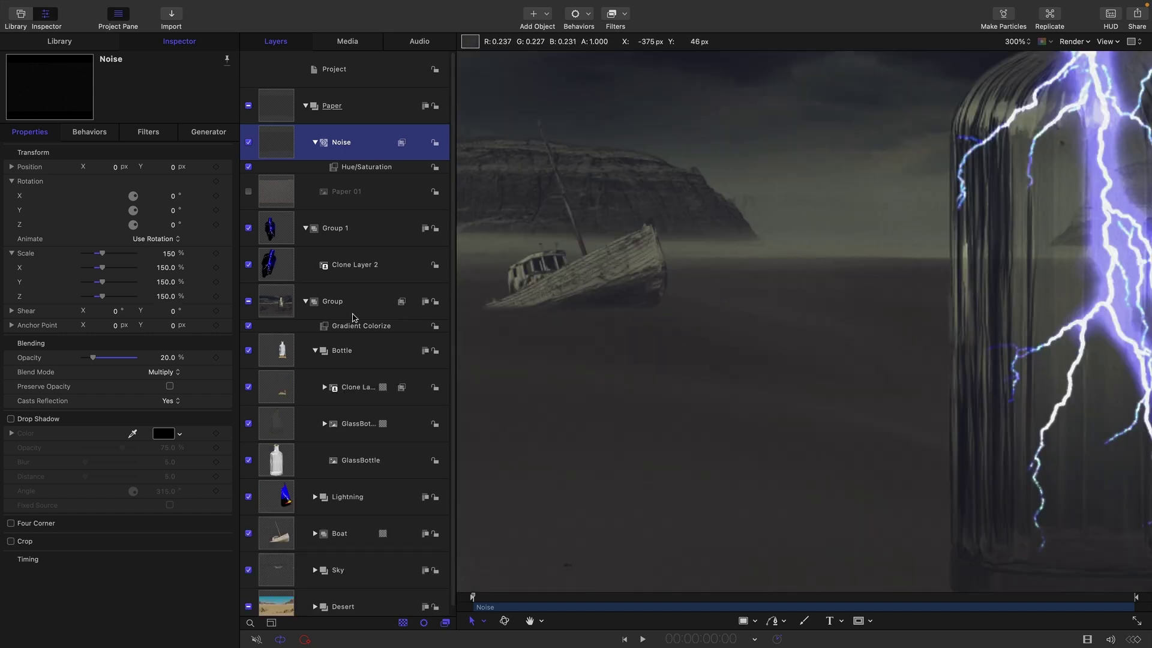
click(161, 372)
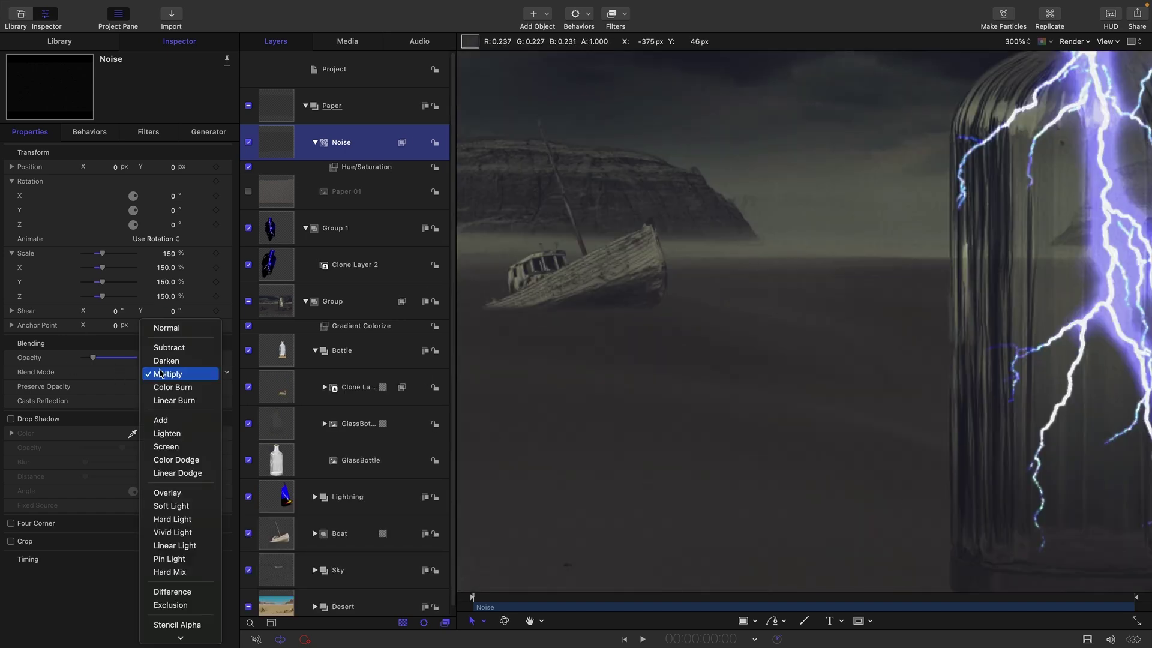
click(171, 493)
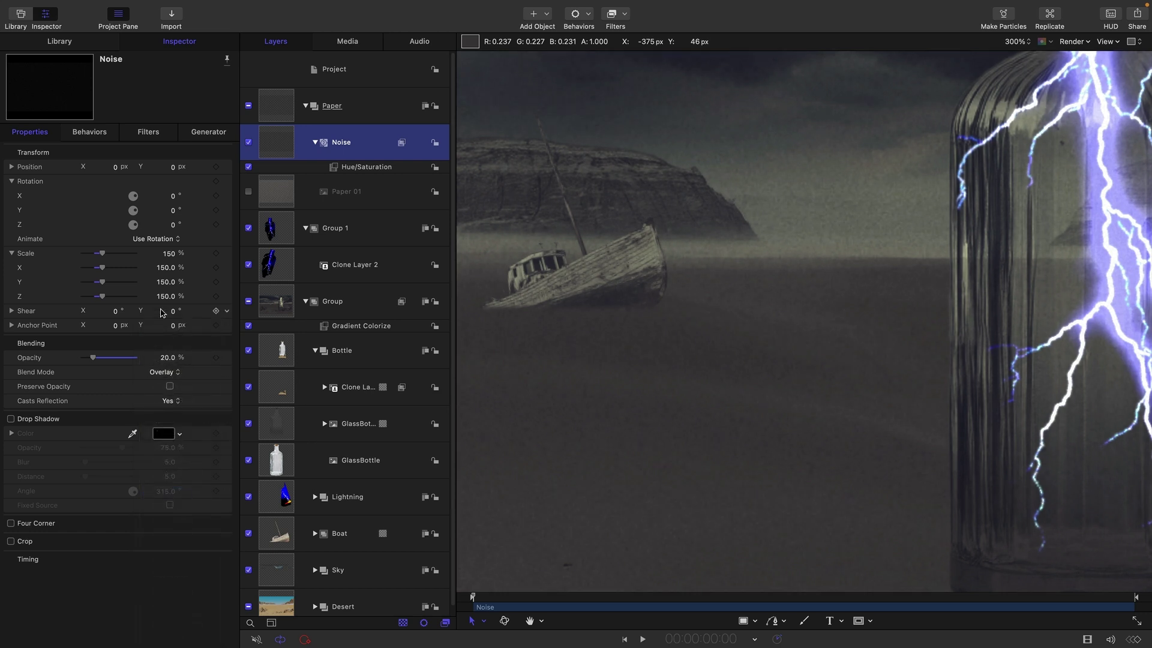
click(168, 358)
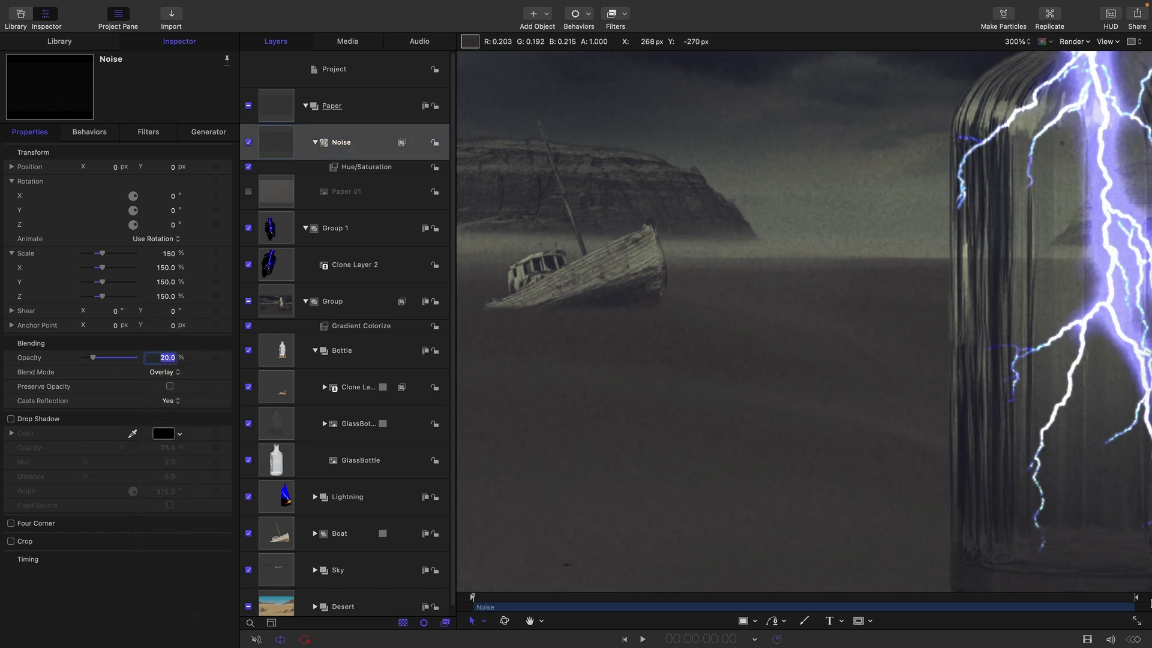
text(10)
key(Return)
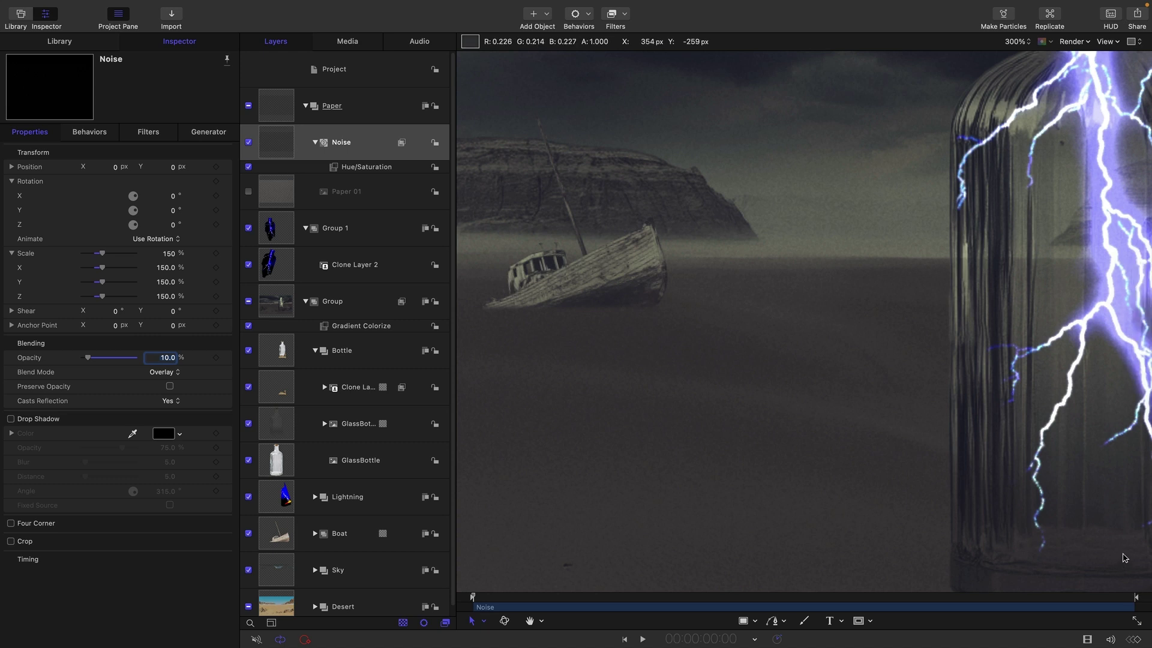
key(alt+z)
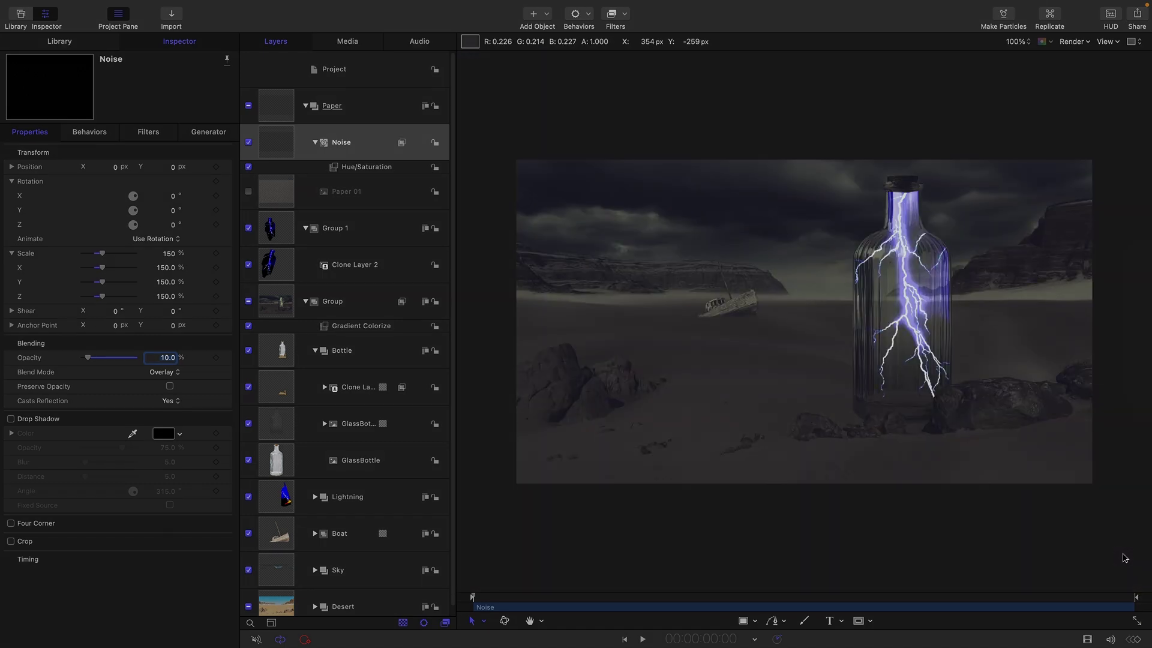